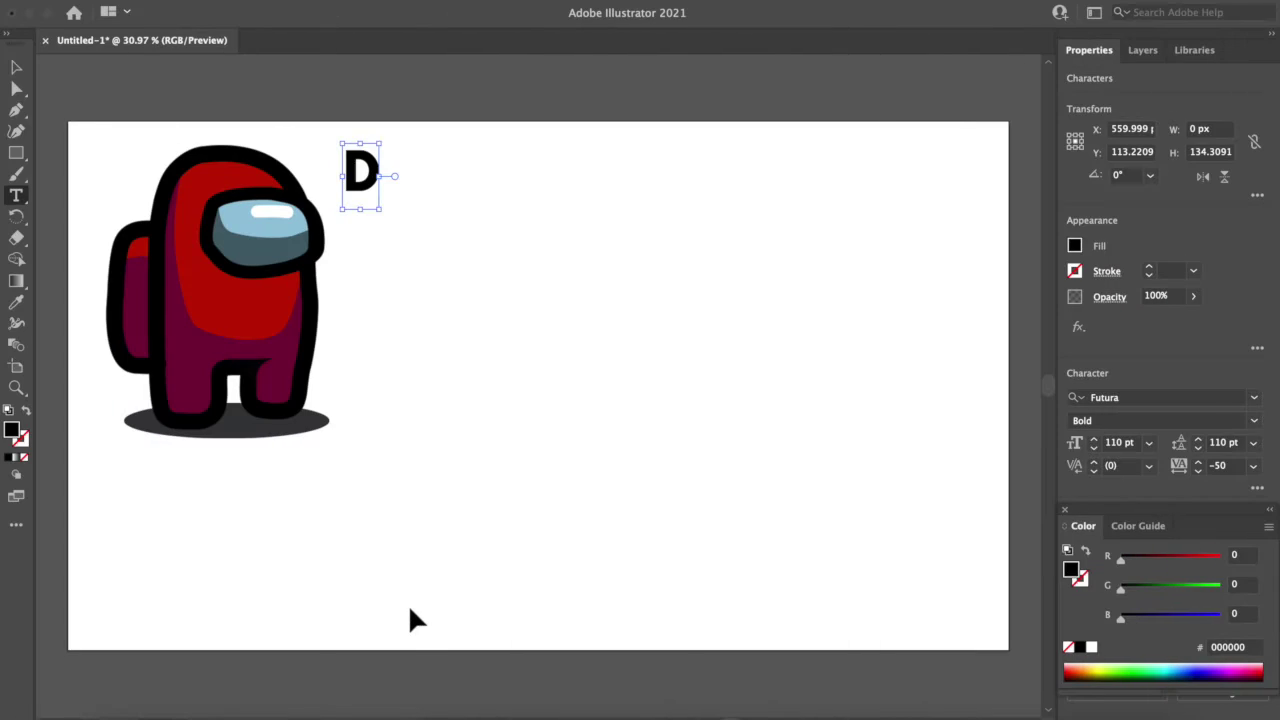
# Type 'Drawing an “Among Us”' and start the title's second line with 'Crewmate'.
pyautogui.write('rawing an “A')
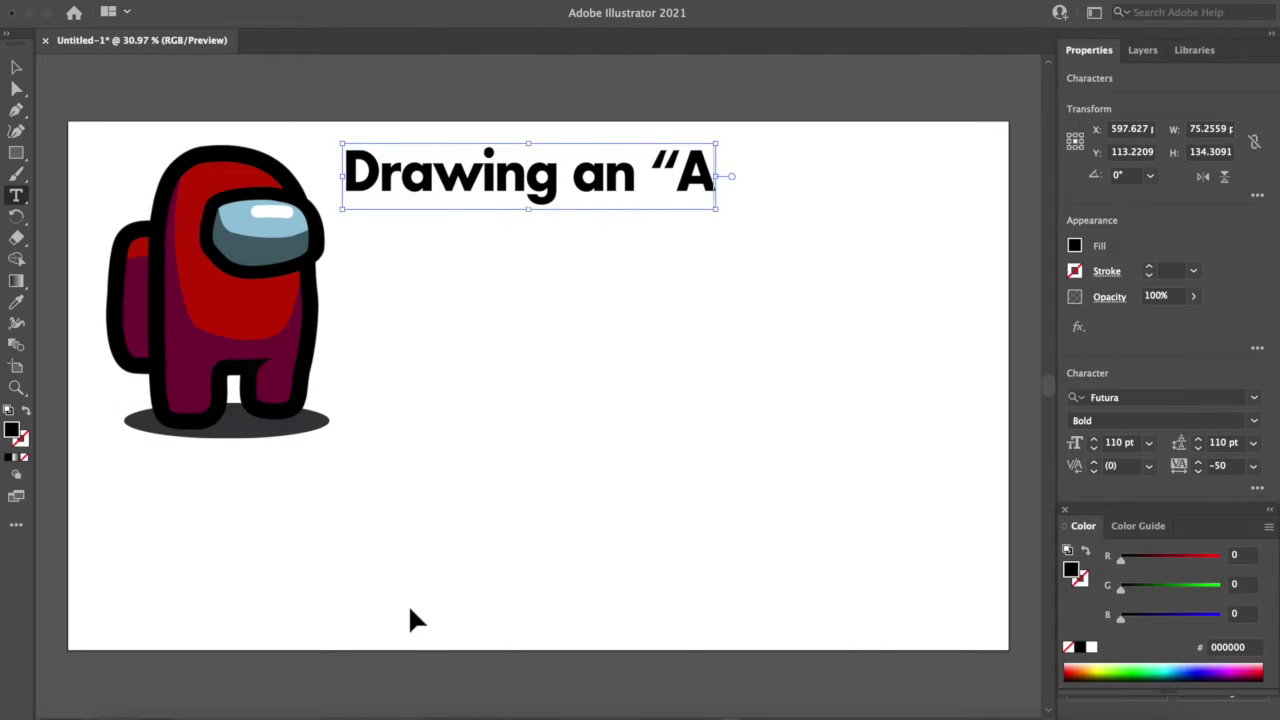
pyautogui.write('mong Us”')
pyautogui.press('Return')
pyautogui.write('Crewmate in 5')
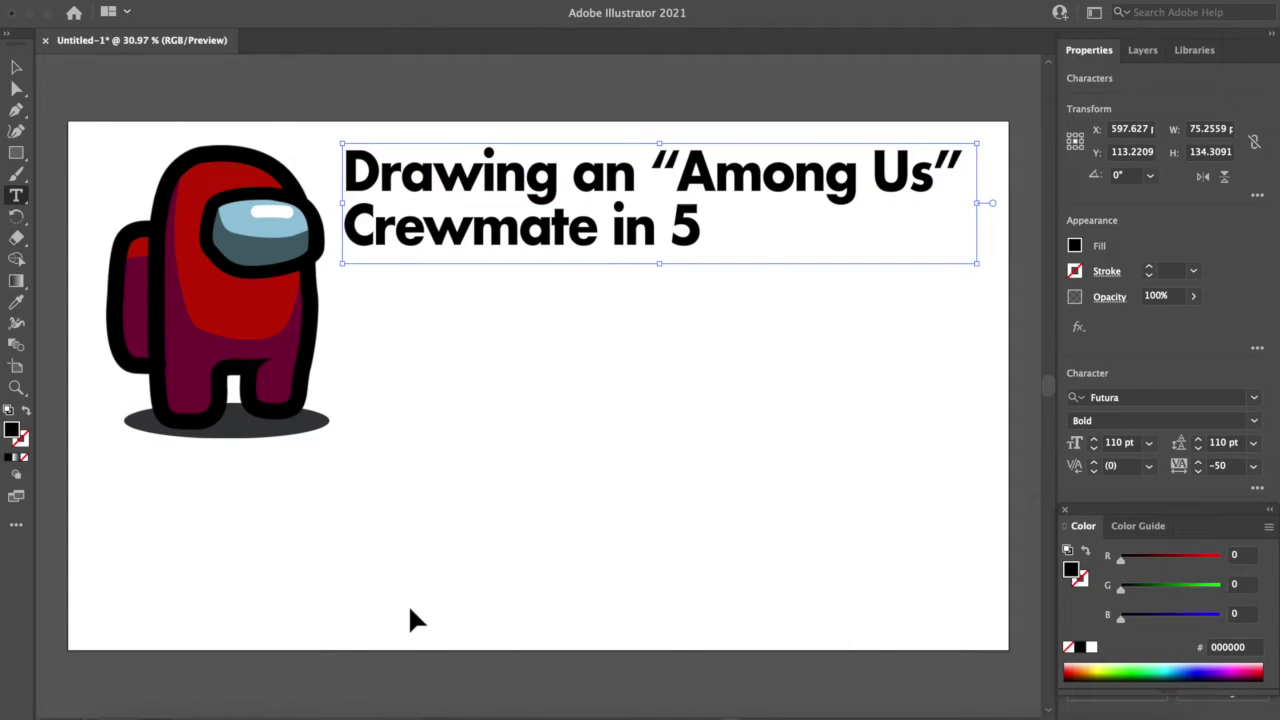
pyautogui.write('s.')
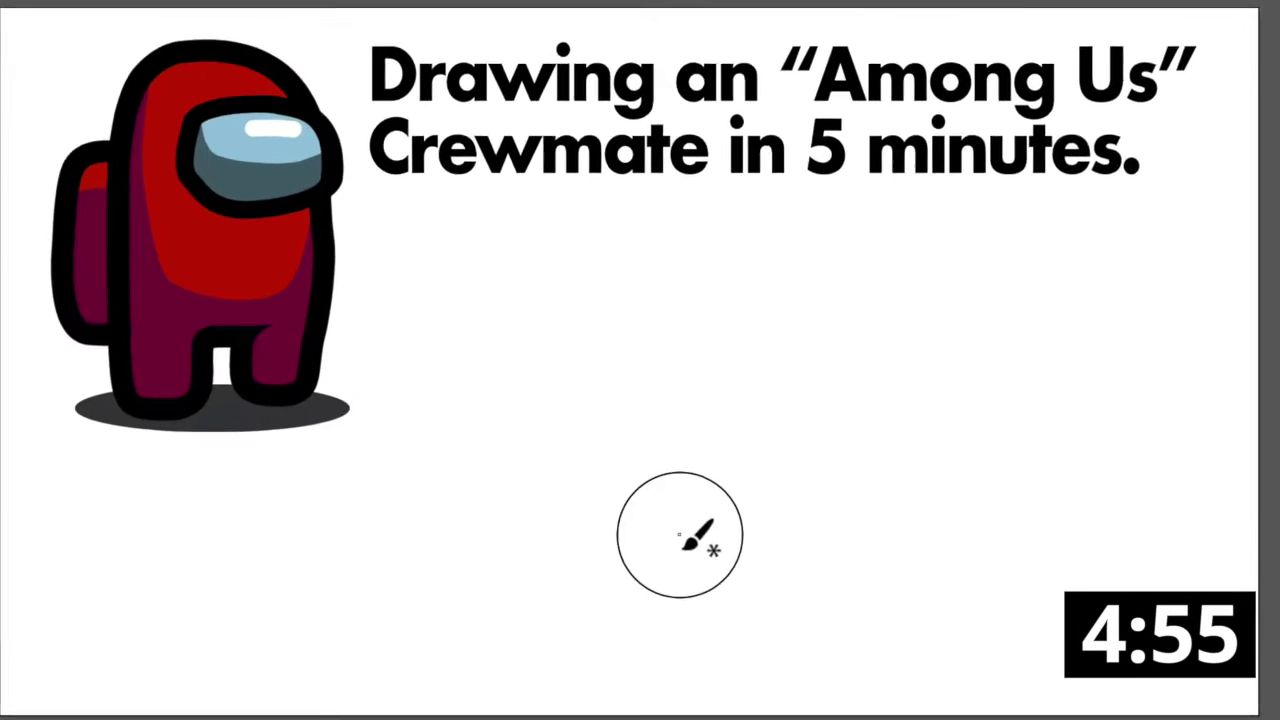
# Brush a freehand crewmate body outline with two legs below the title.
pyautogui.moveTo(680, 535)
pyautogui.mouseDown()
pyautogui.moveTo(869, 487)
pyautogui.moveTo(851, 580)
pyautogui.moveTo(829, 591)
pyautogui.moveTo(800, 534)
pyautogui.moveTo(700, 552)
pyautogui.moveTo(682, 537)
pyautogui.mouseUp()
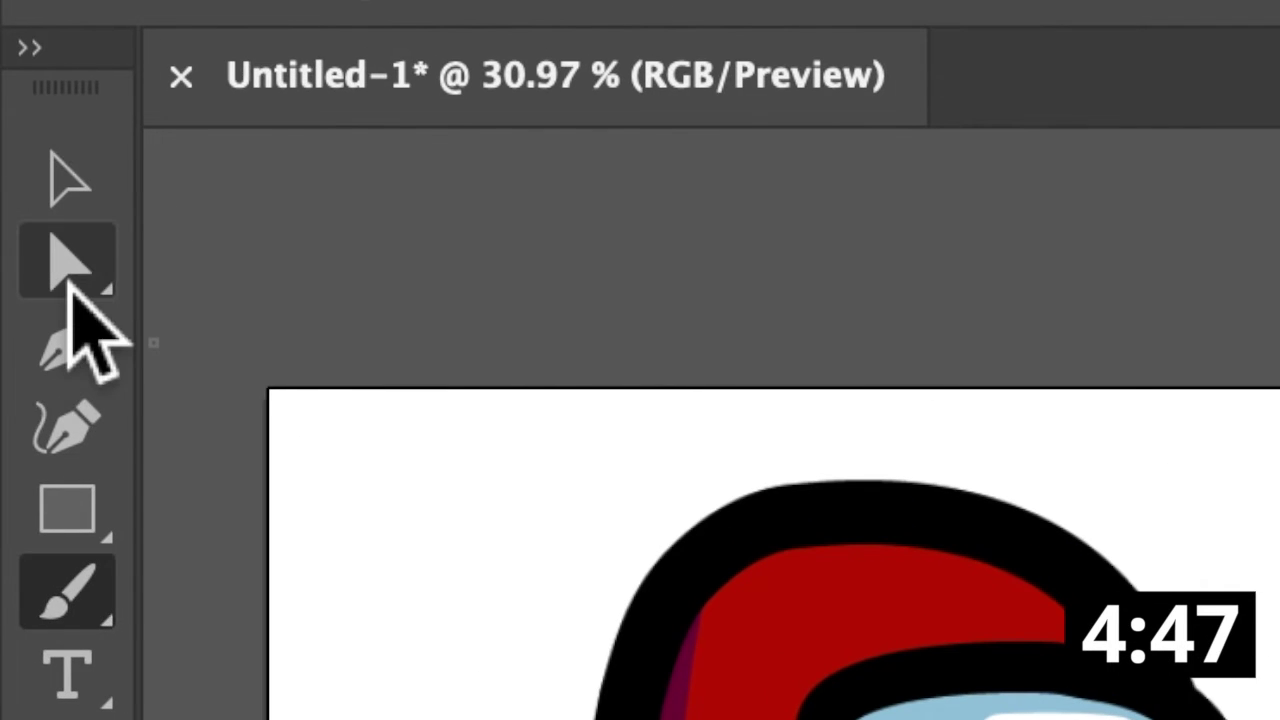
pyautogui.click(64, 268)
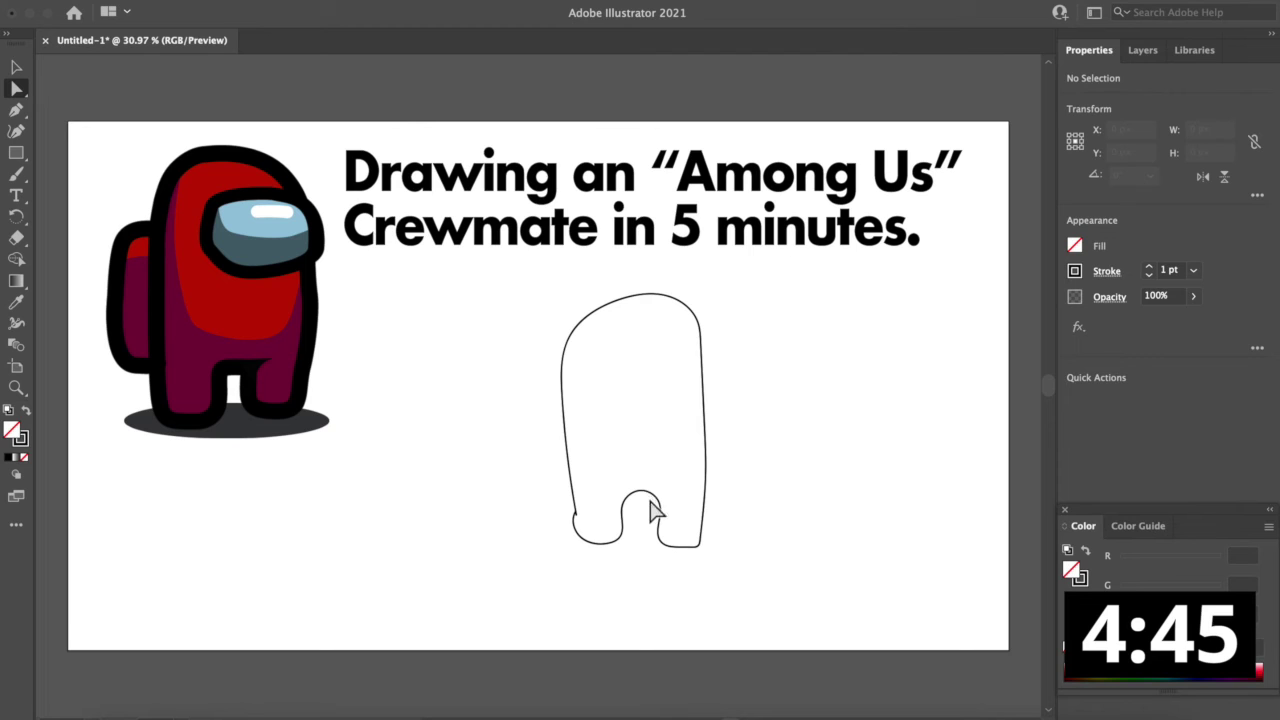
# Flatten the bump between the legs and join the broken upper line and lower curve.
pyautogui.click(649, 494)
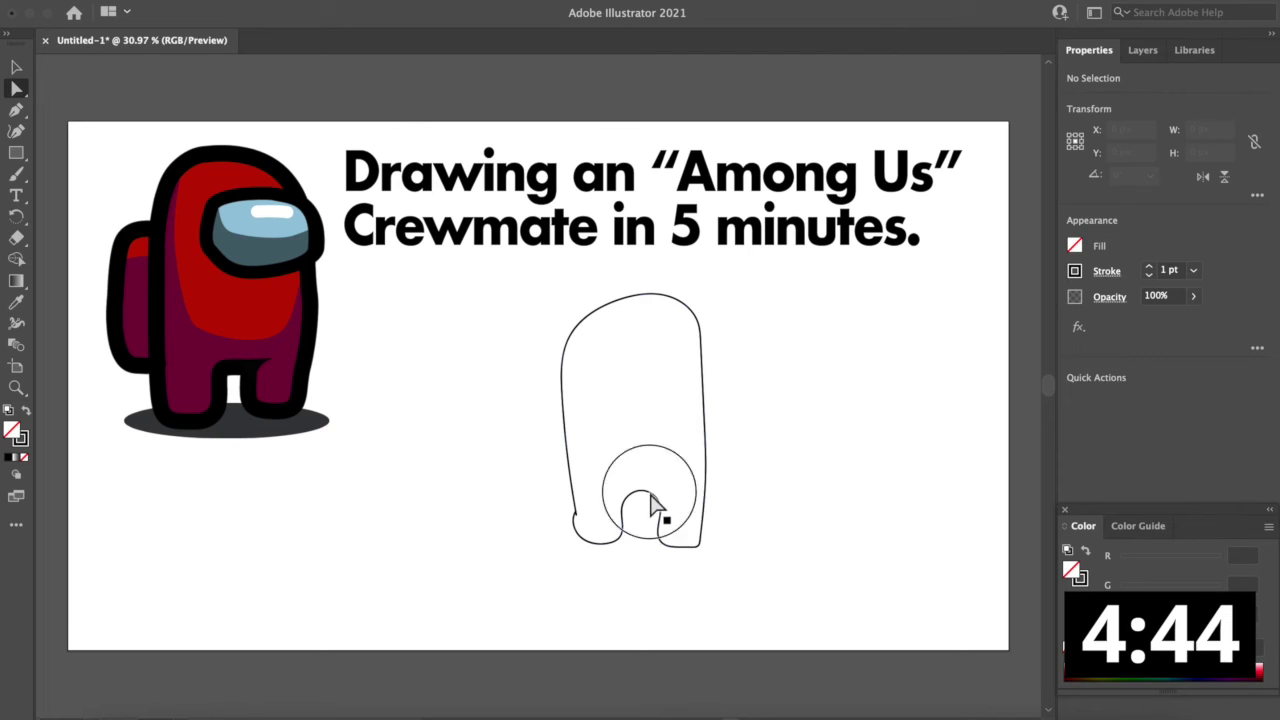
pyautogui.scroll(5, 655, 505)
pyautogui.scroll(2, 657, 500)
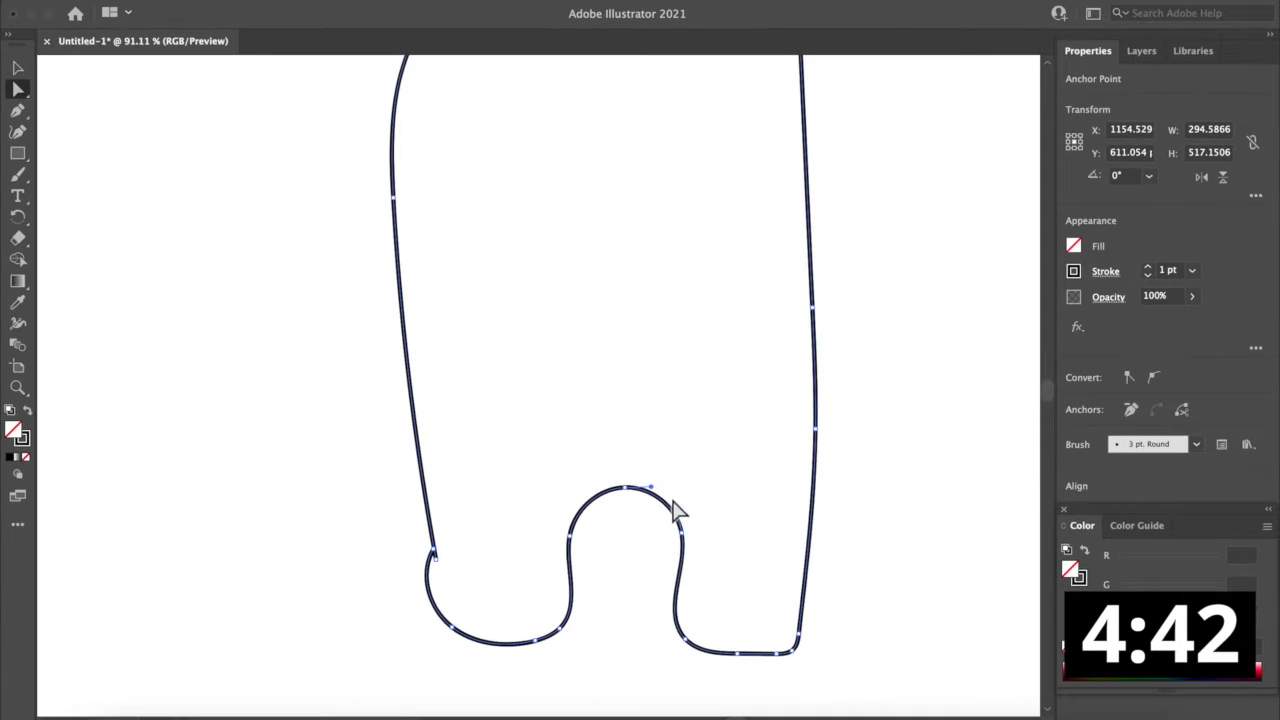
pyautogui.click(677, 488)
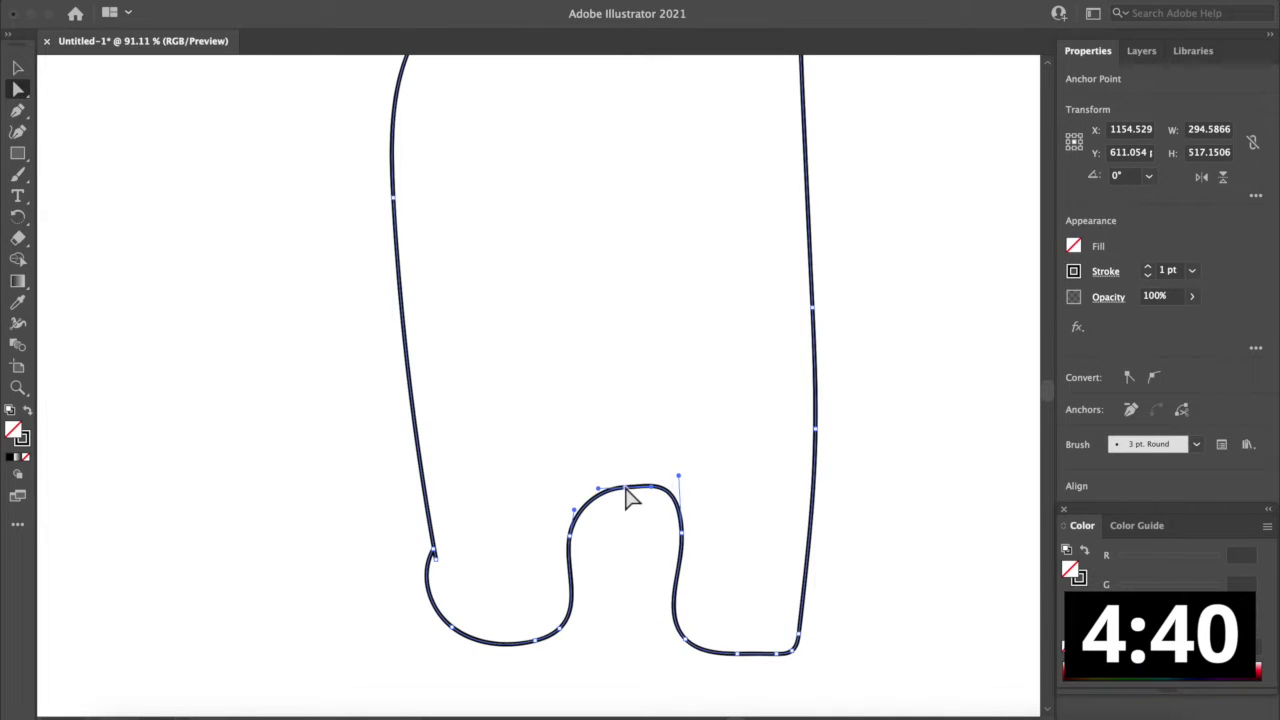
pyautogui.moveTo(598, 489); pyautogui.dragTo(567, 490)
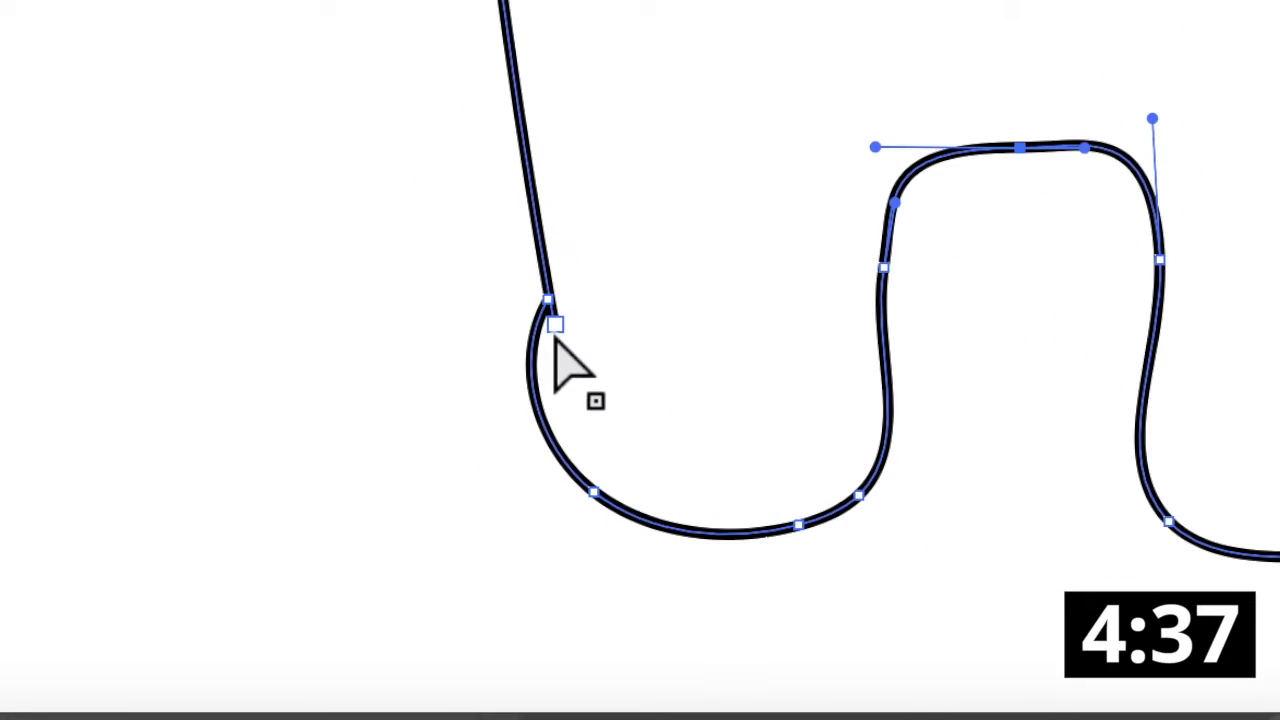
pyautogui.moveTo(549, 302); pyautogui.dragTo(510, 260)
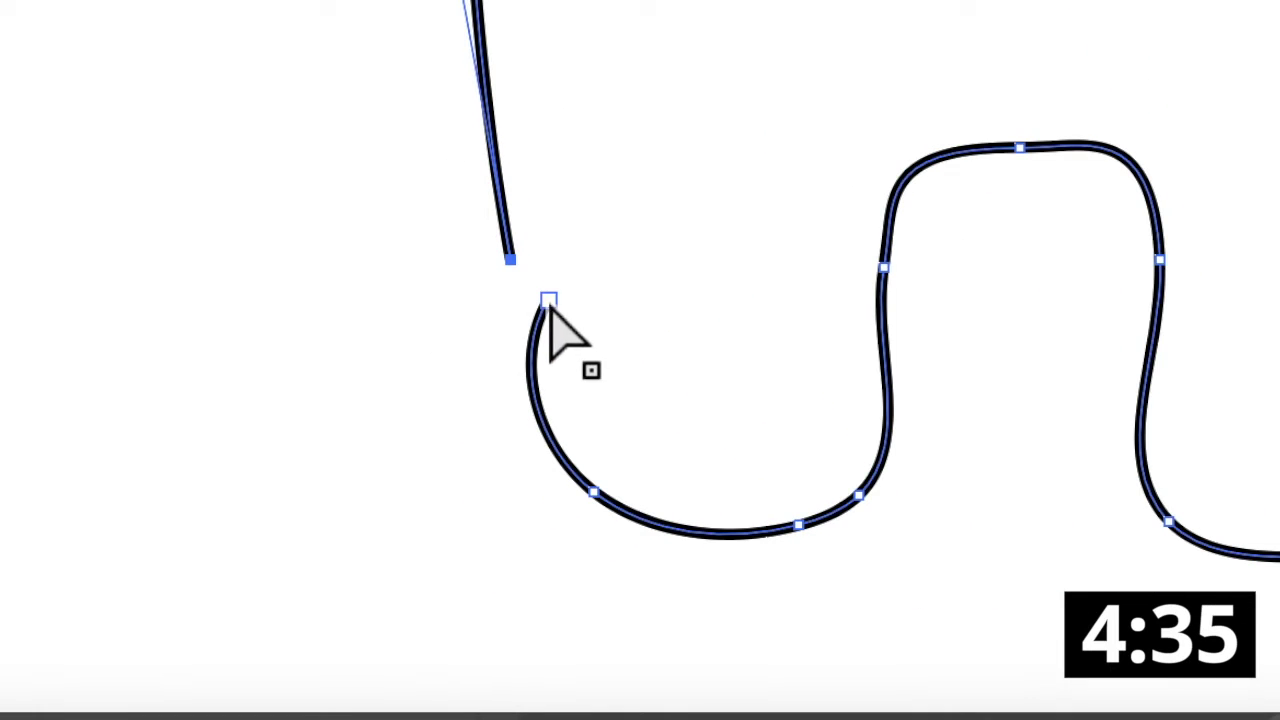
pyautogui.click(548, 300)
pyautogui.moveTo(508, 363)
pyautogui.mouseDown()
pyautogui.moveTo(556, 378)
pyautogui.moveTo(571, 400)
pyautogui.mouseUp()
pyautogui.moveTo(548, 300); pyautogui.dragTo(510, 279)
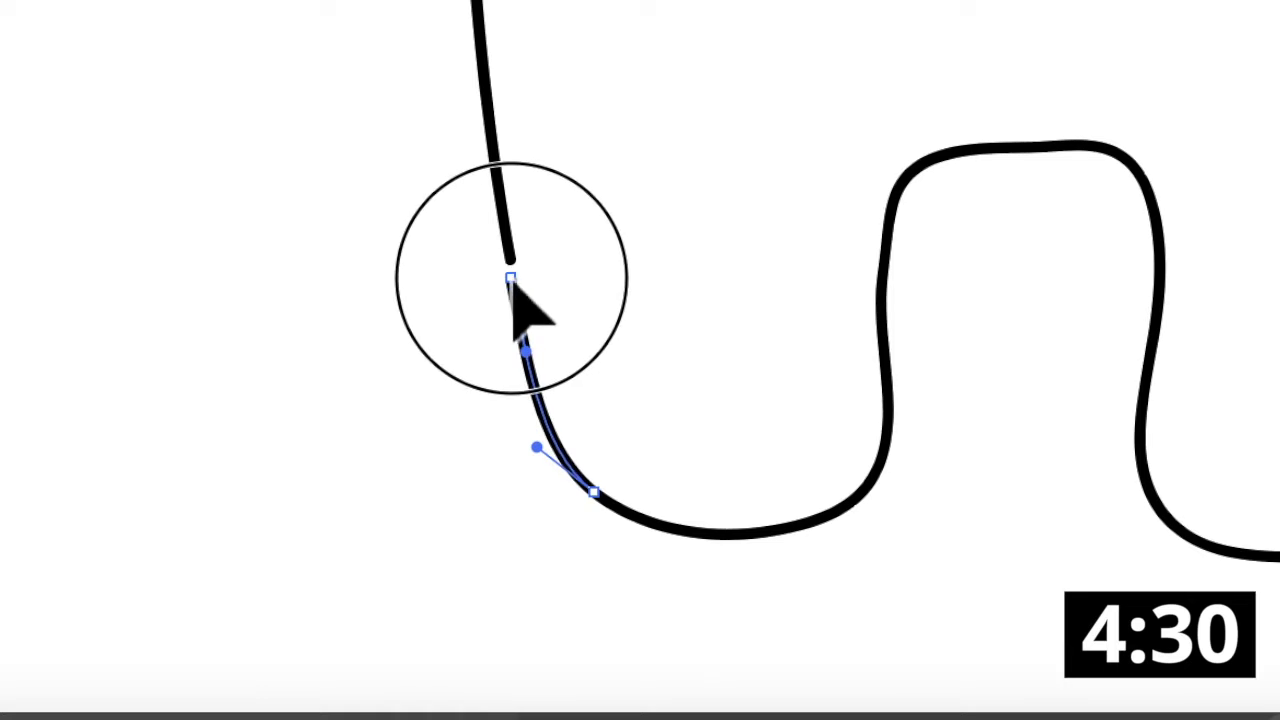
pyautogui.hotkey('ctrl', 'j')
# Smooth the inner leg corner, lower-left corner and sharp bottom-right corner into curves.
pyautogui.click(862, 498)
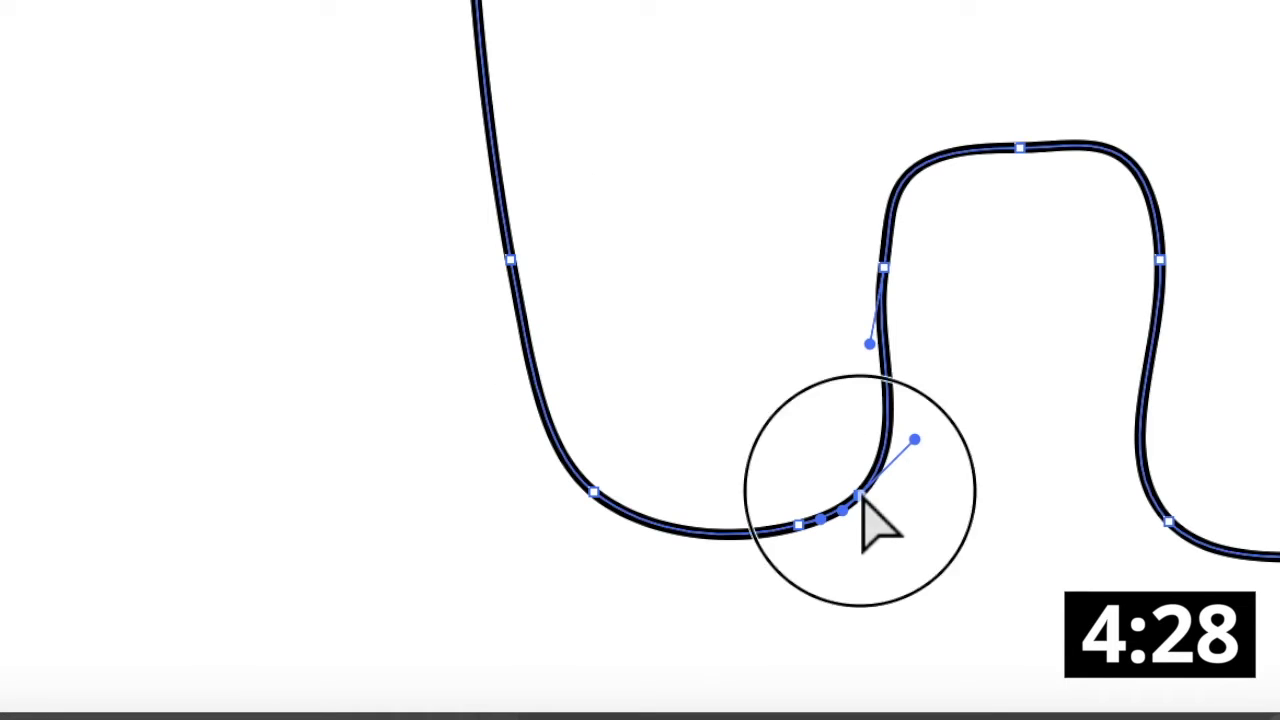
pyautogui.moveTo(914, 440); pyautogui.dragTo(911, 474)
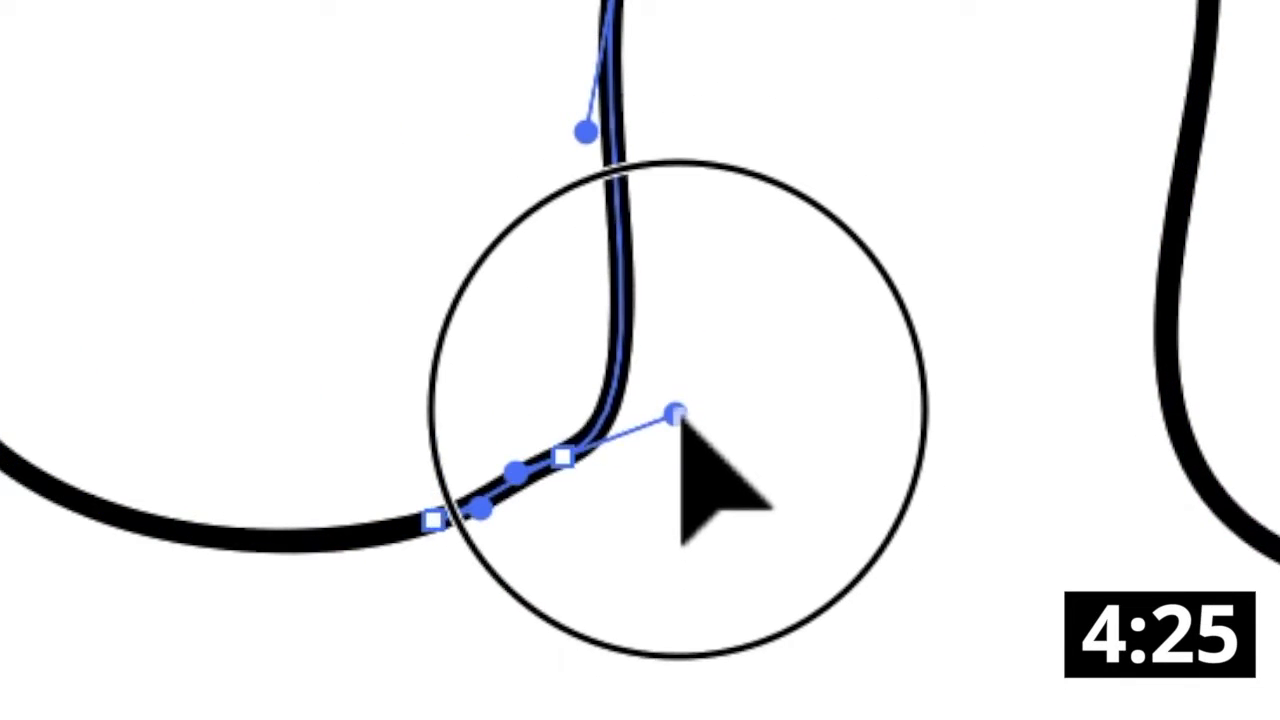
pyautogui.moveTo(676, 414); pyautogui.dragTo(676, 491)
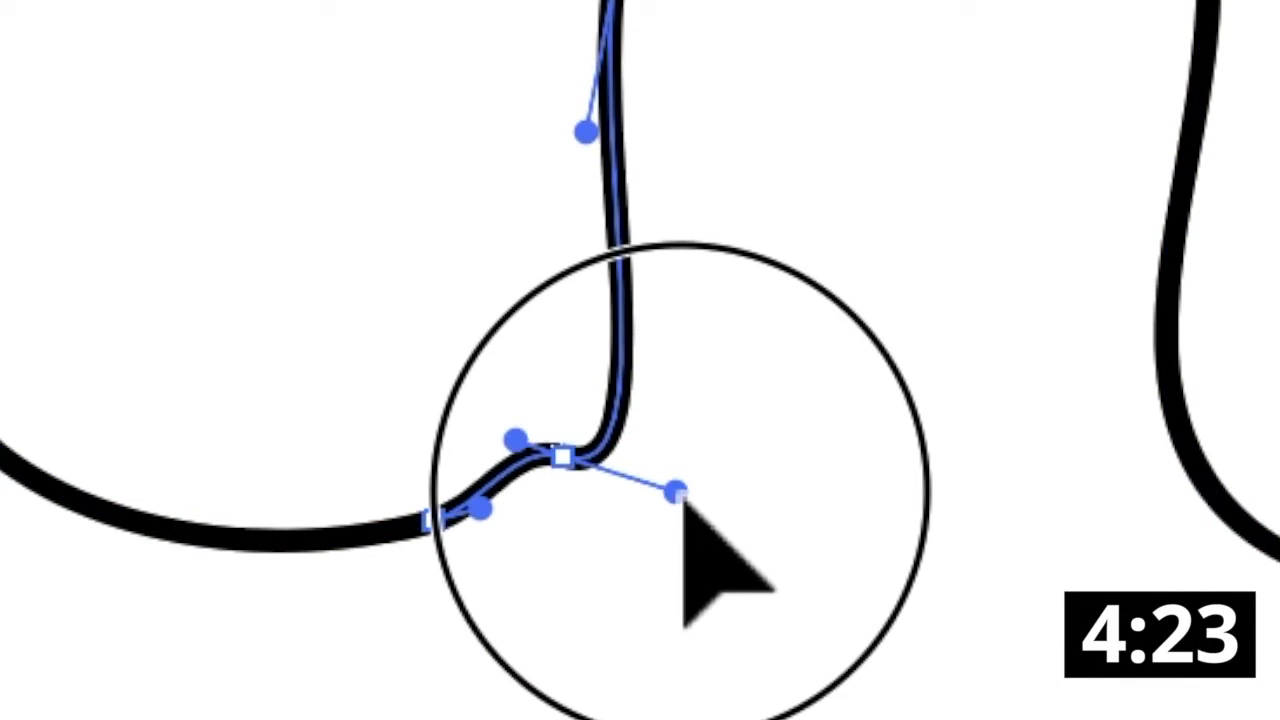
pyautogui.moveTo(745, 530); pyautogui.dragTo(725, 550)
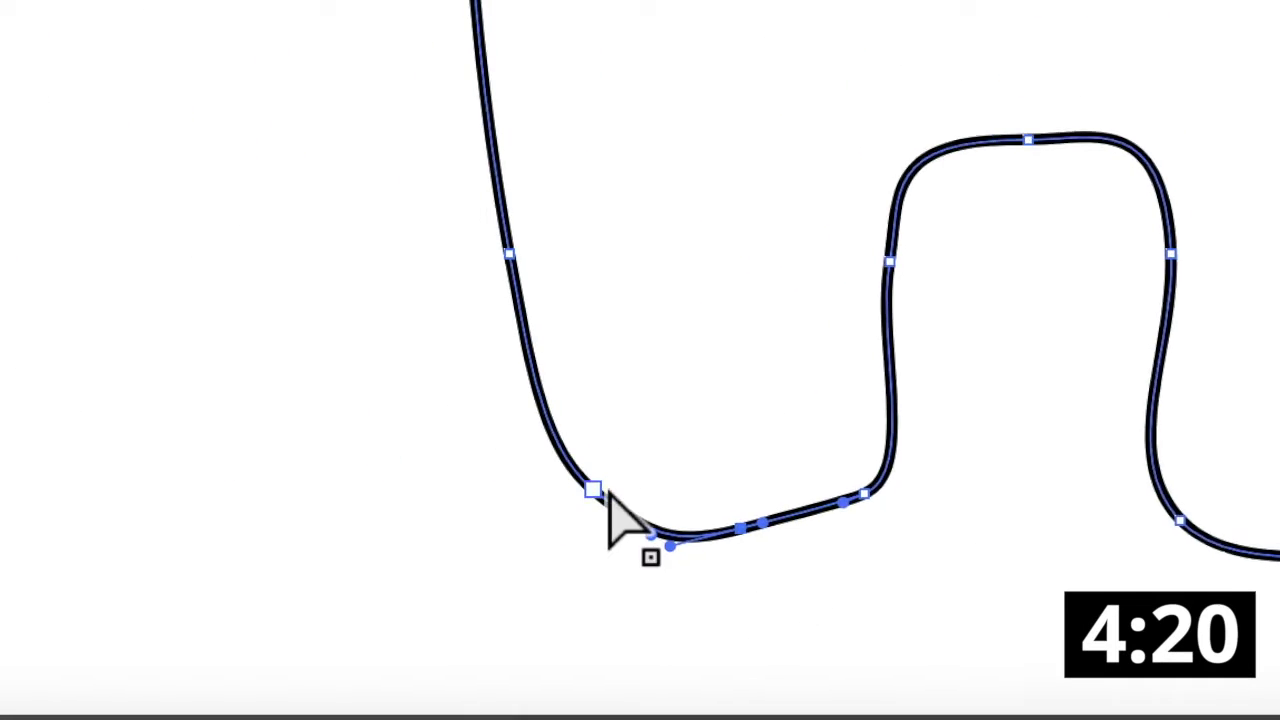
pyautogui.click(595, 491)
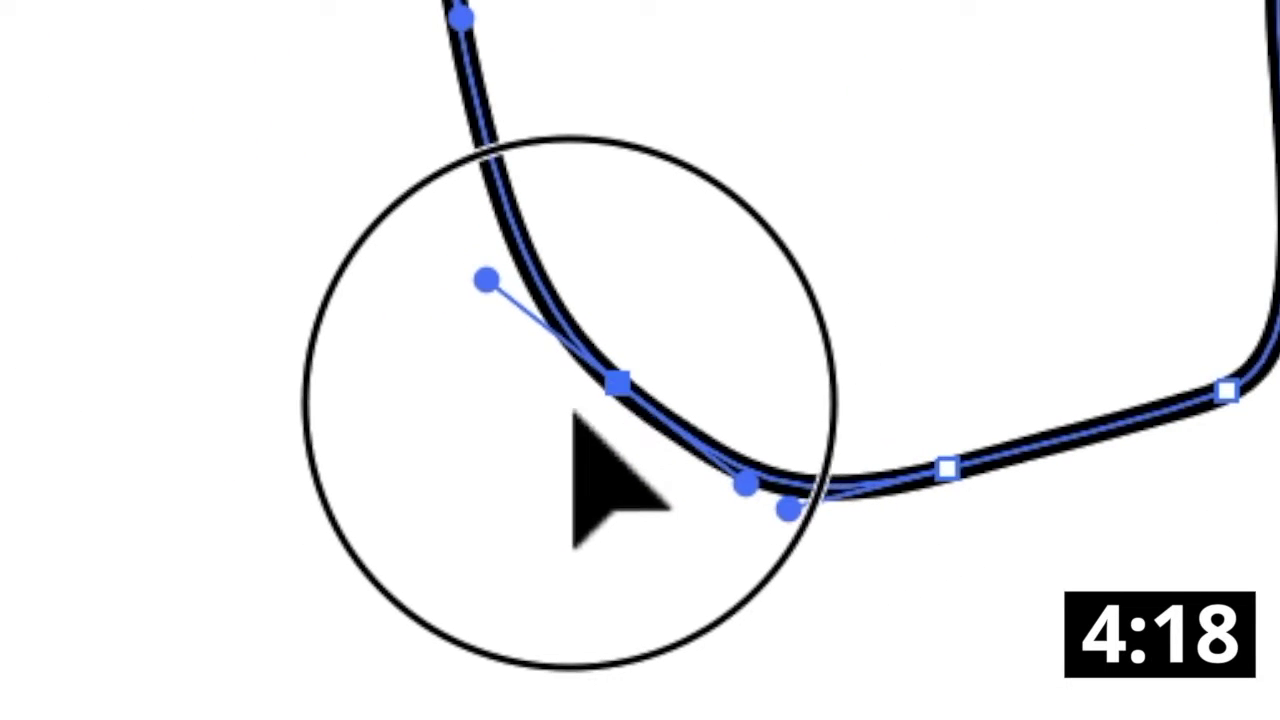
pyautogui.moveTo(572, 412); pyautogui.dragTo(590, 432)
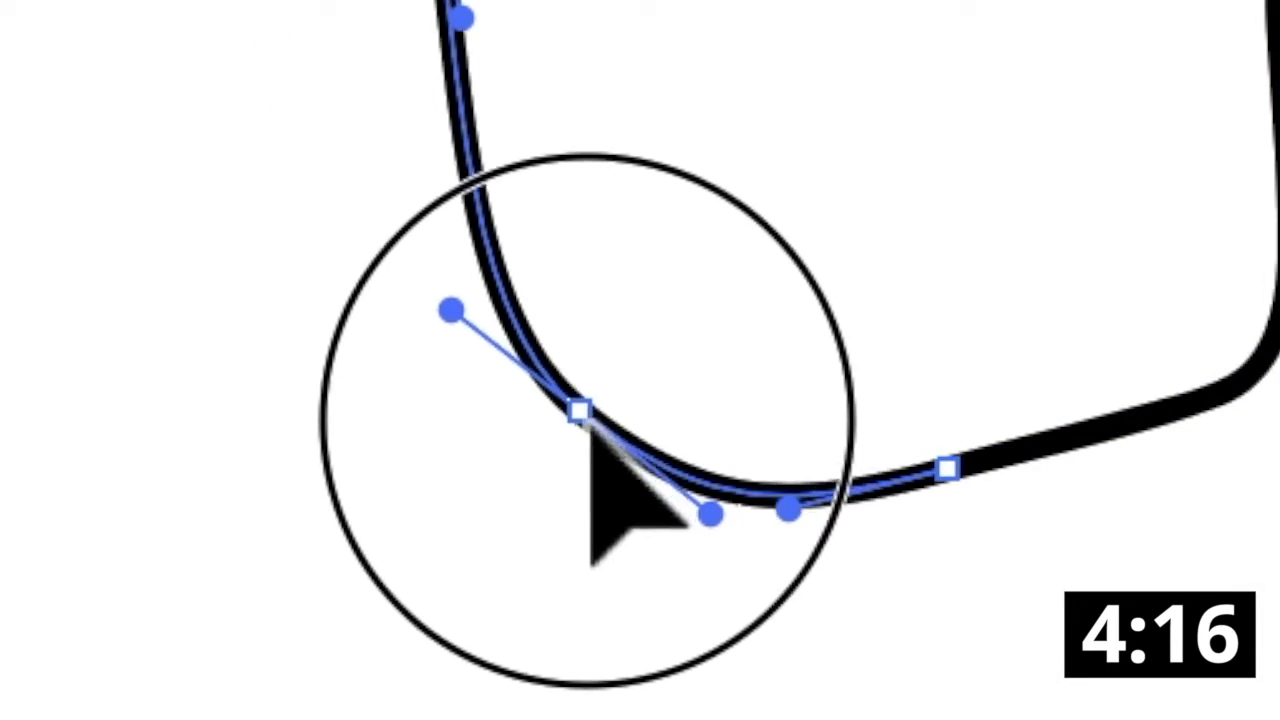
pyautogui.click(850, 525)
pyautogui.click(748, 530)
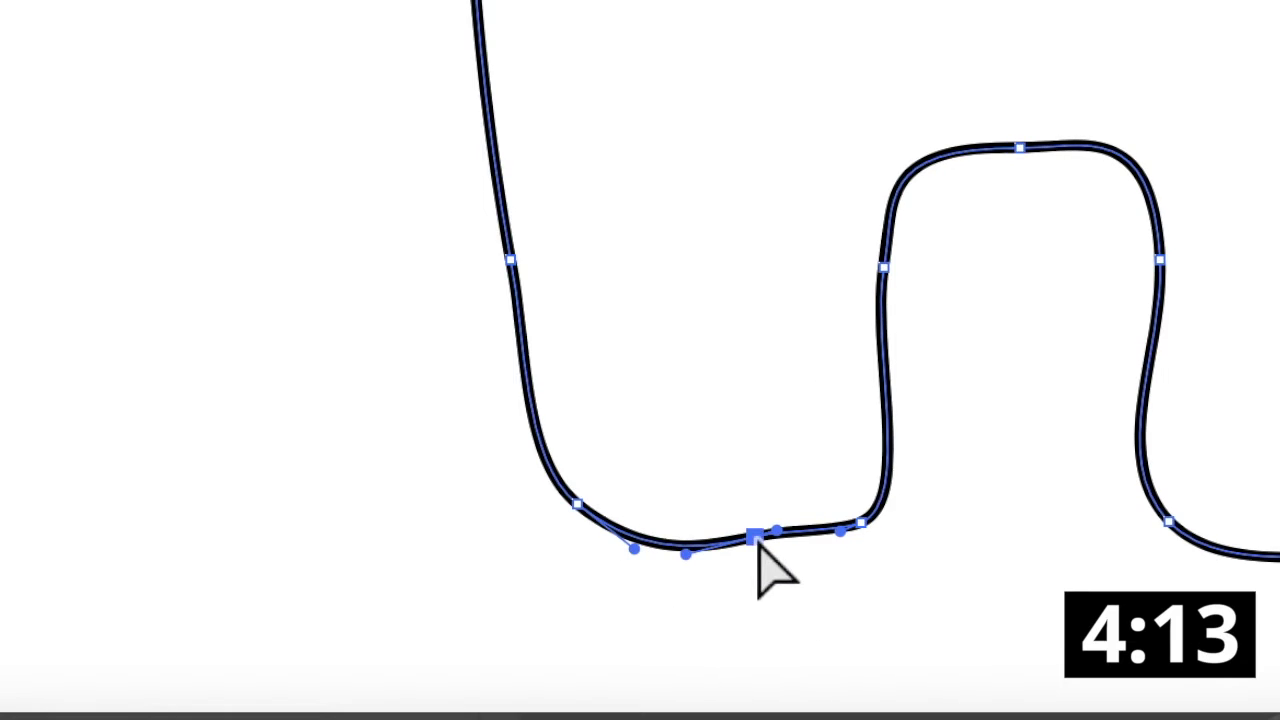
pyautogui.click(806, 545)
pyautogui.click(858, 523)
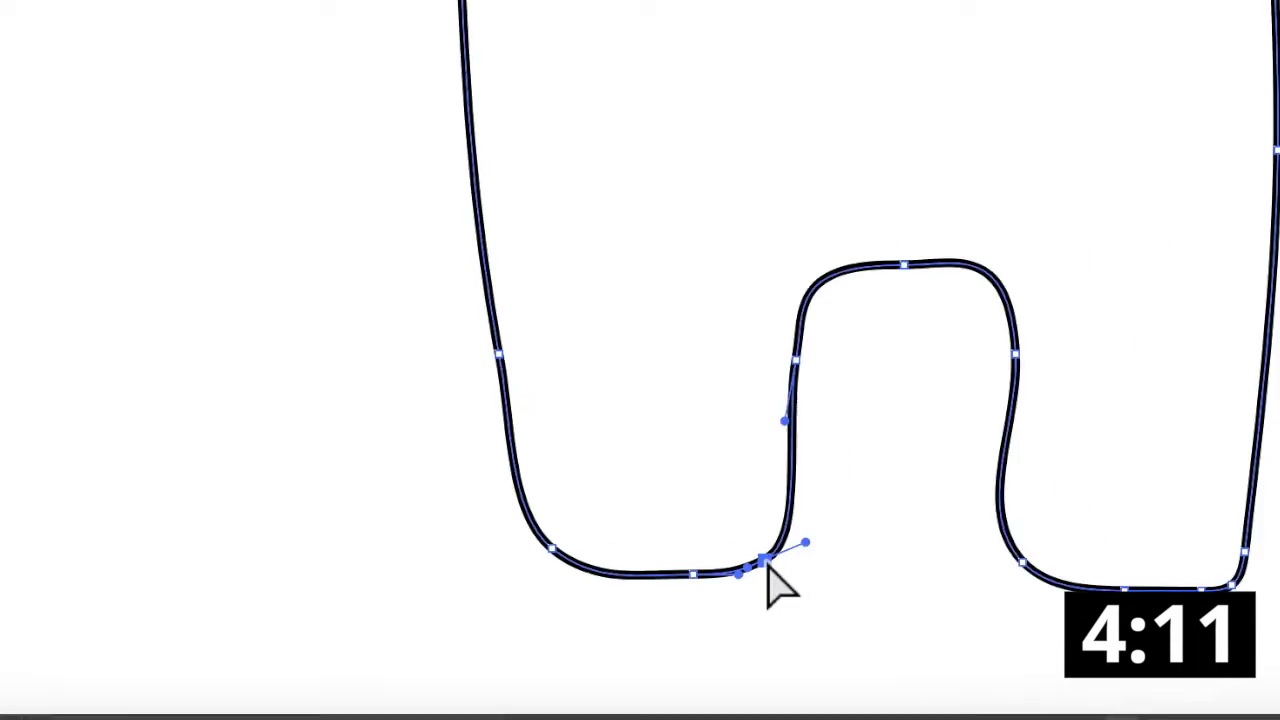
pyautogui.click(971, 617)
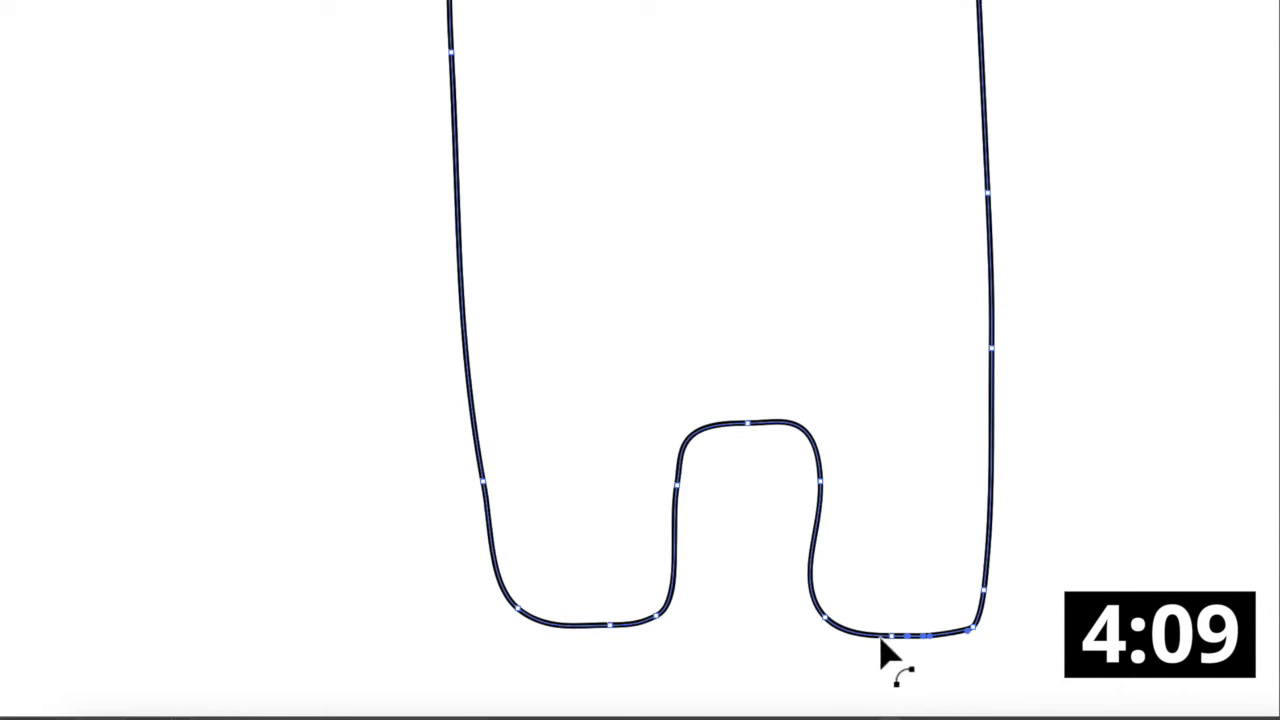
pyautogui.moveTo(978, 628)
pyautogui.mouseDown()
pyautogui.moveTo(986, 612)
pyautogui.moveTo(893, 668)
pyautogui.mouseUp()
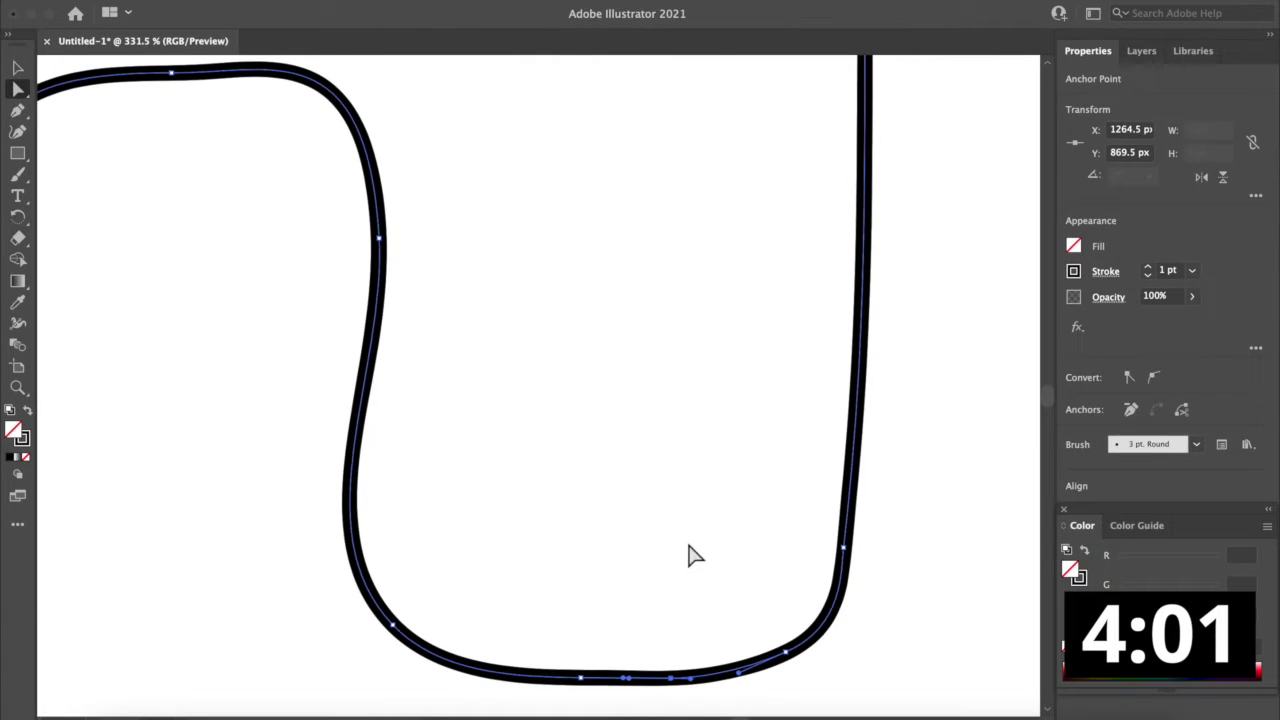
# Round out the top-left of the head and fit the whole artboard in view.
pyautogui.click(695, 555)
pyautogui.scroll(-10, 697, 562)
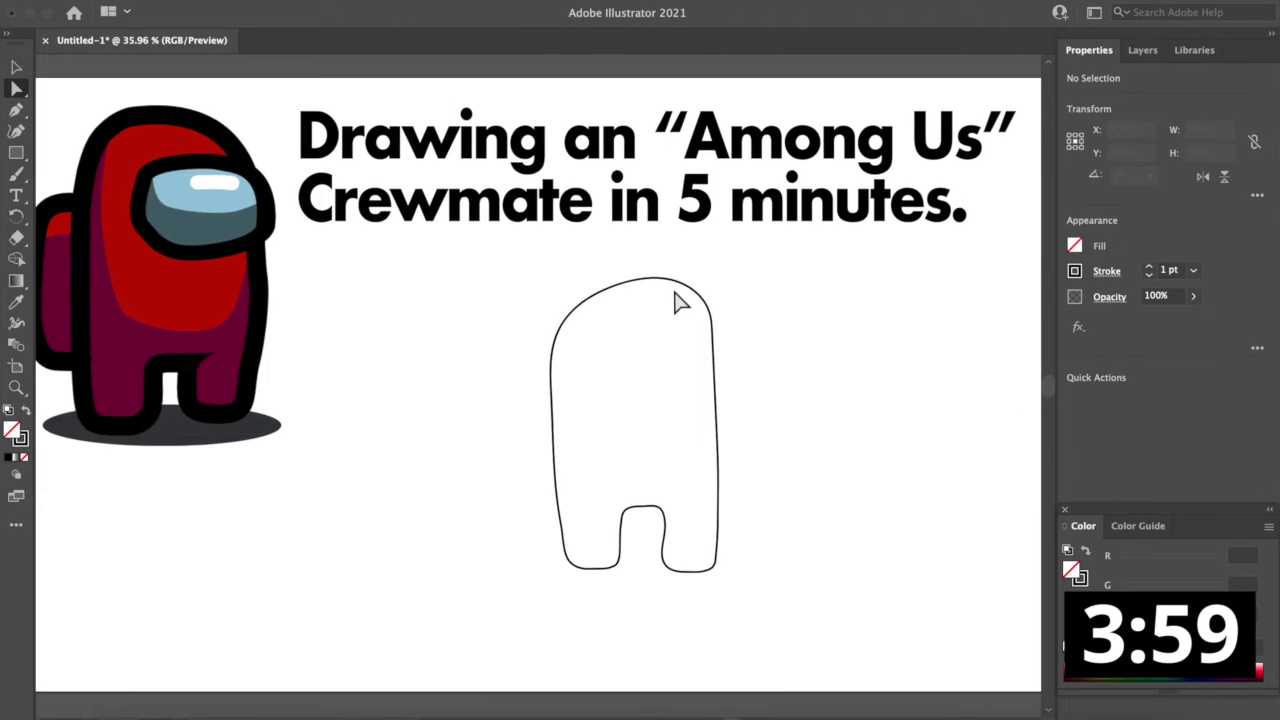
pyautogui.scroll(4, 680, 302)
pyautogui.click(509, 288)
pyautogui.moveTo(509, 288); pyautogui.dragTo(400, 408)
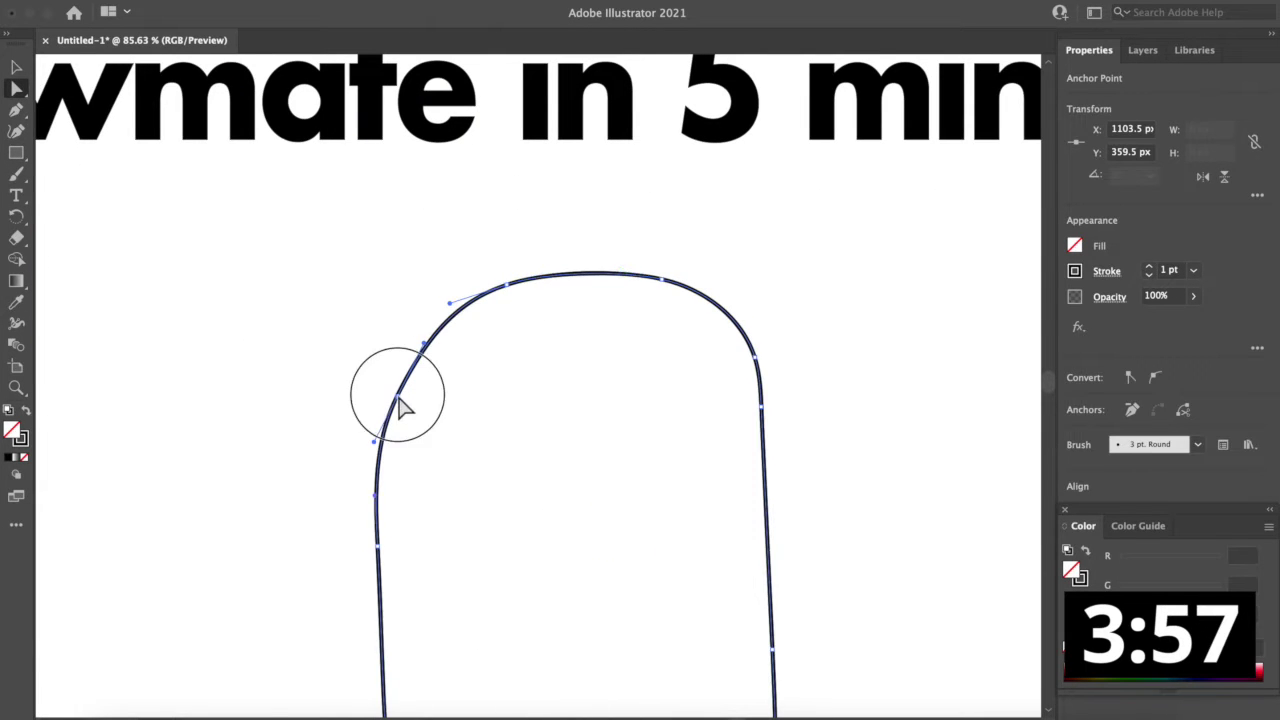
pyautogui.click(653, 285)
pyautogui.click(754, 357)
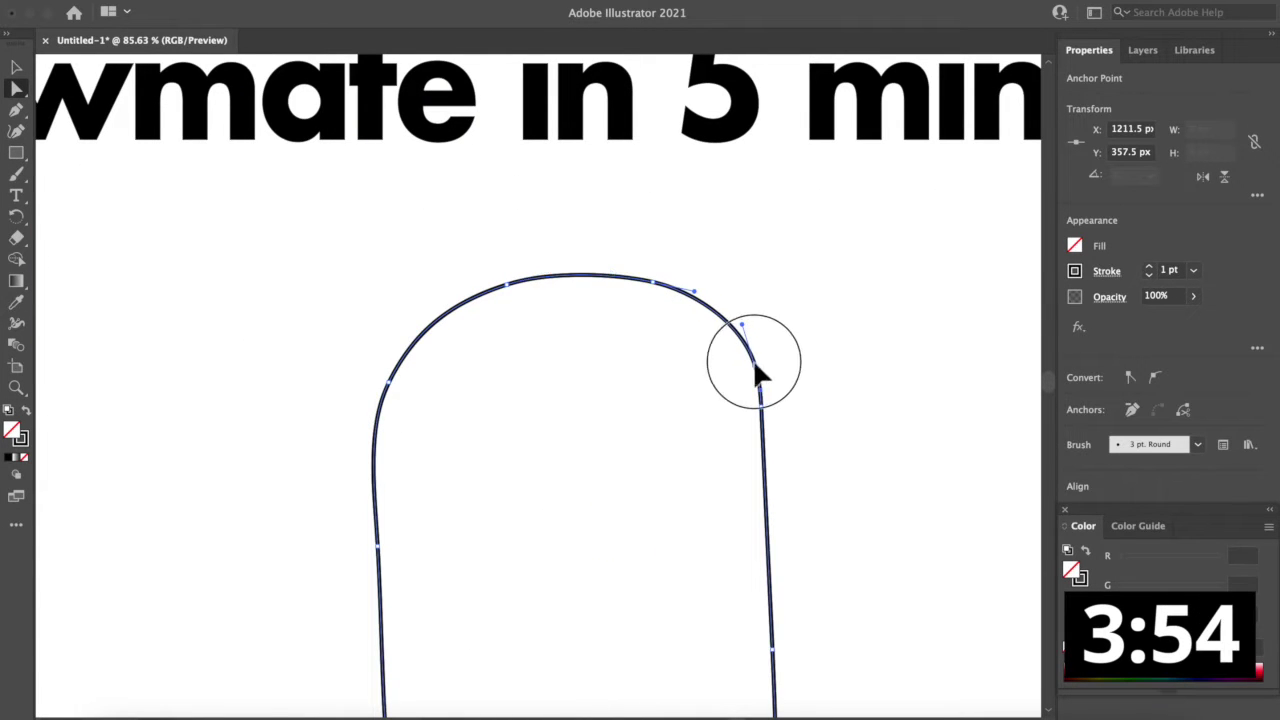
pyautogui.click(718, 314)
pyautogui.hotkey('ctrl', '0')
pyautogui.click(831, 351)
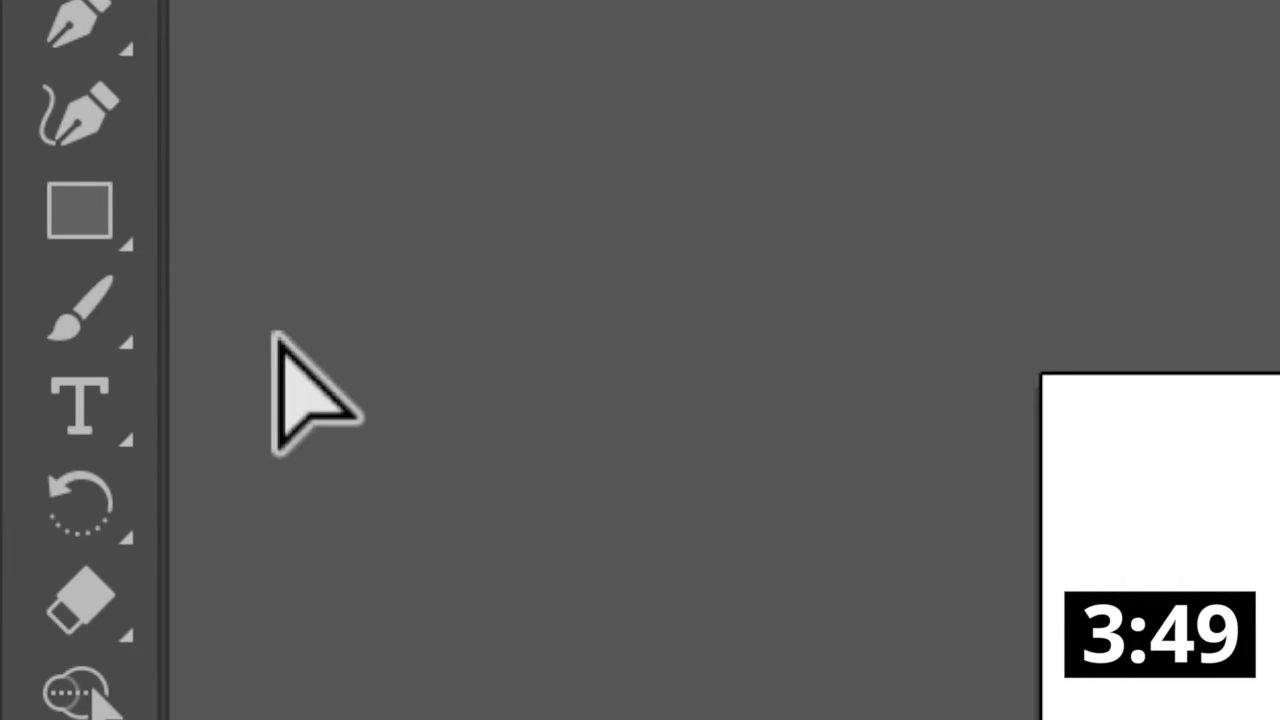
# Draw an oval visor with a 5 pt outline and a flat shadow ellipse under the feet.
pyautogui.click(21, 157)
pyautogui.click(500, 314)
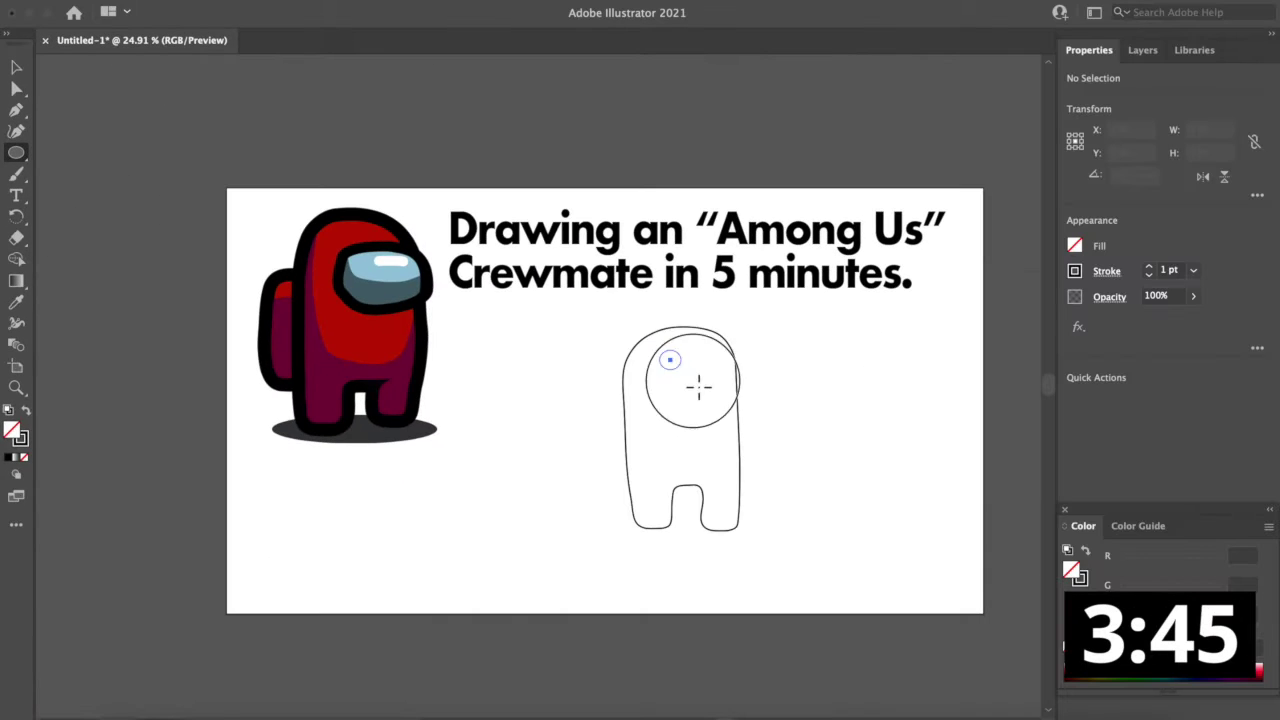
pyautogui.moveTo(699, 387); pyautogui.dragTo(752, 408)
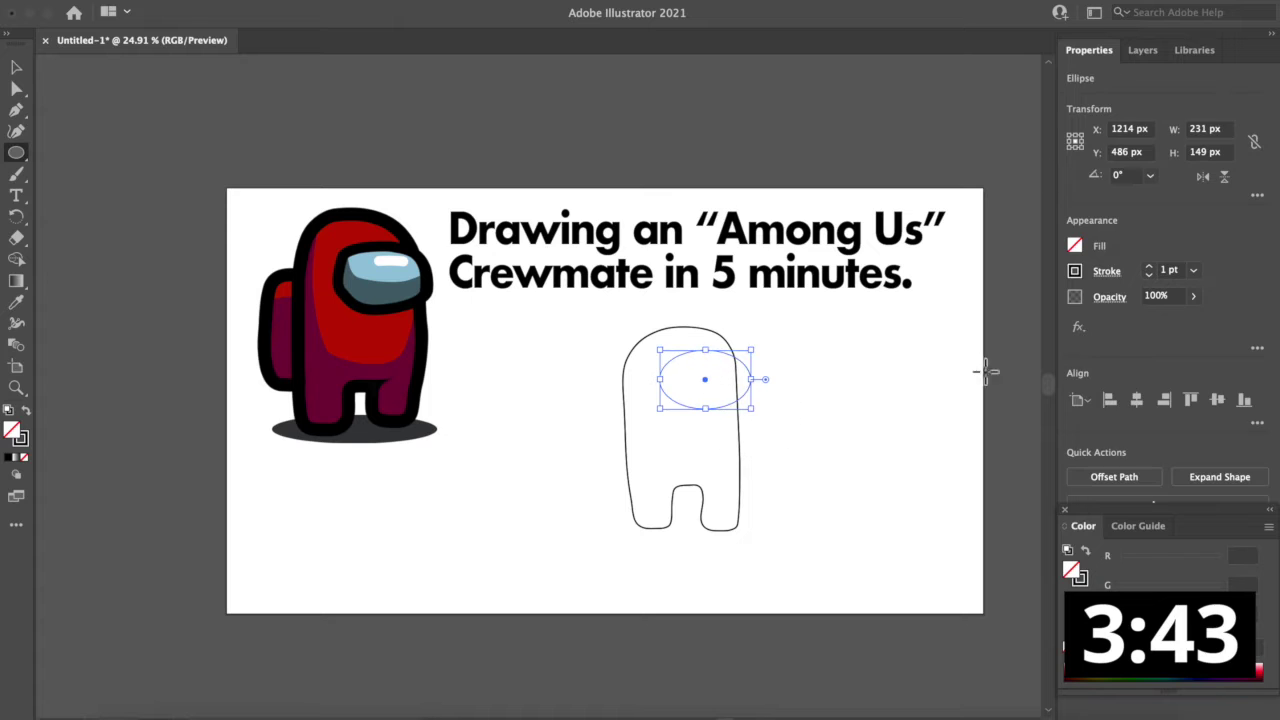
pyautogui.click(1149, 270)
pyautogui.hotkey('ctrl', 'shift', 'a')
pyautogui.moveTo(591, 511); pyautogui.dragTo(777, 541)
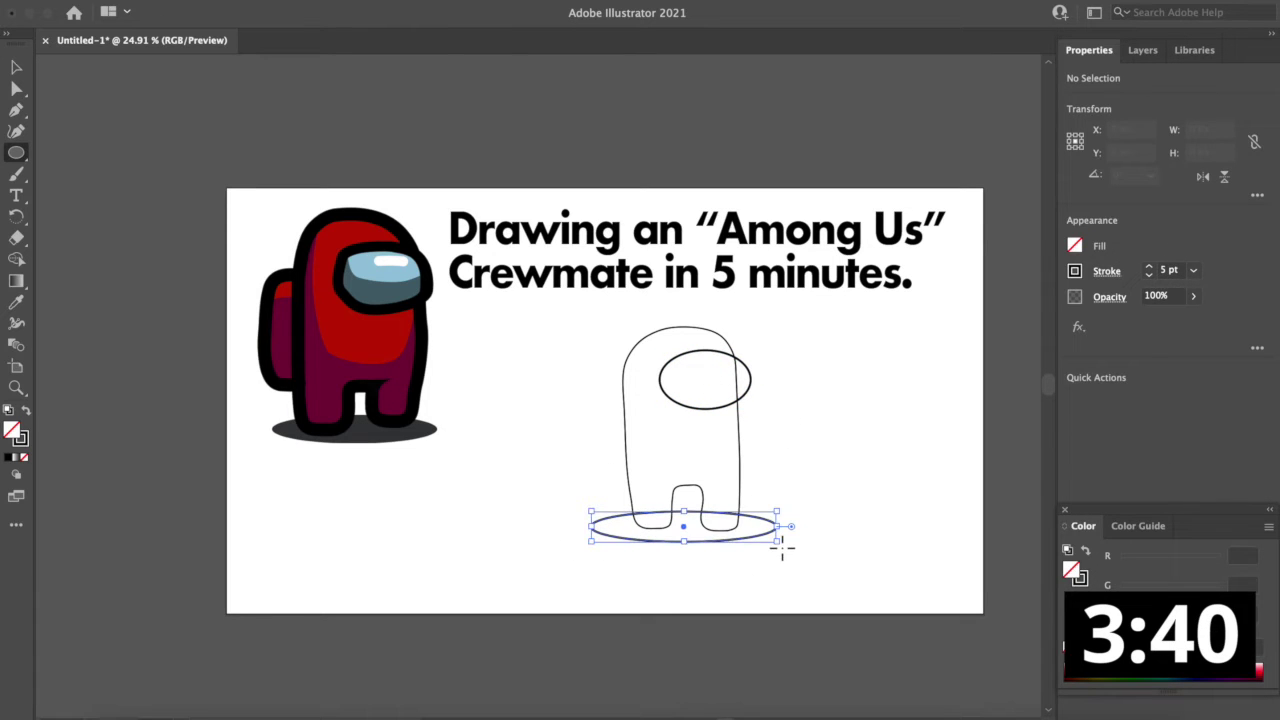
# Brush a backpack outline along the body's left side and retrace its edge.
pyautogui.click(19, 178)
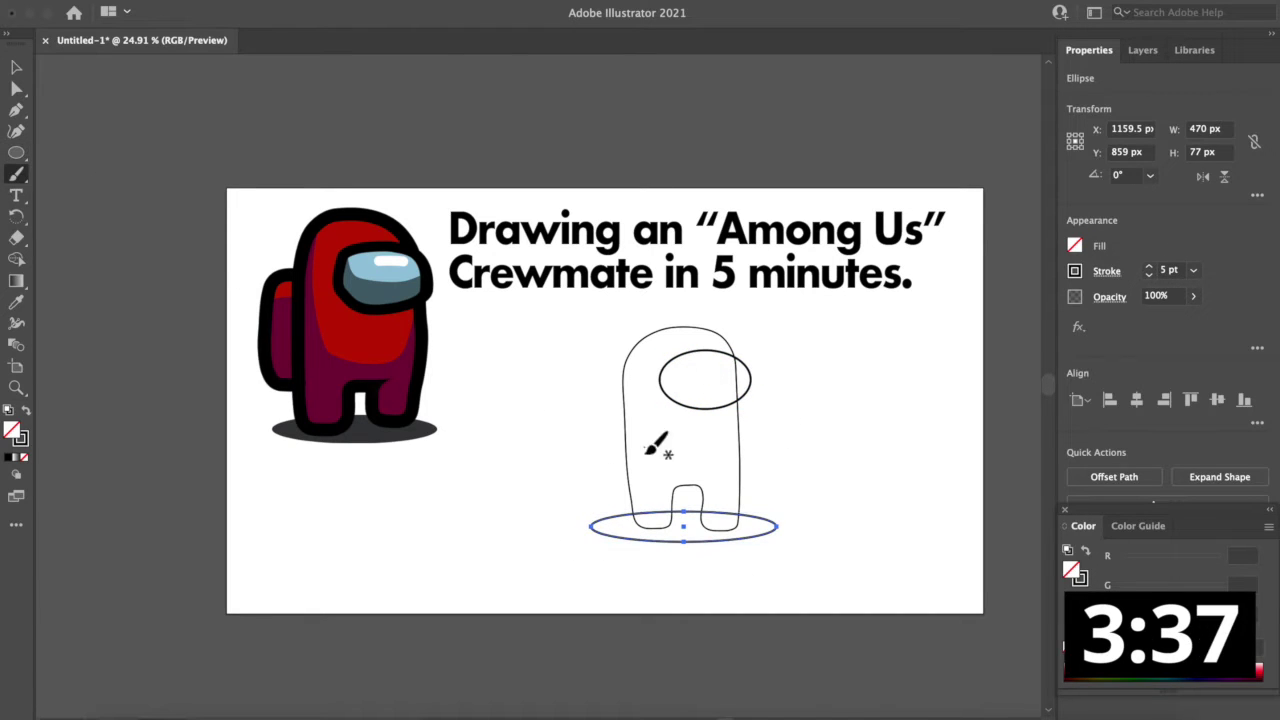
pyautogui.hotkey('shift', 'b')
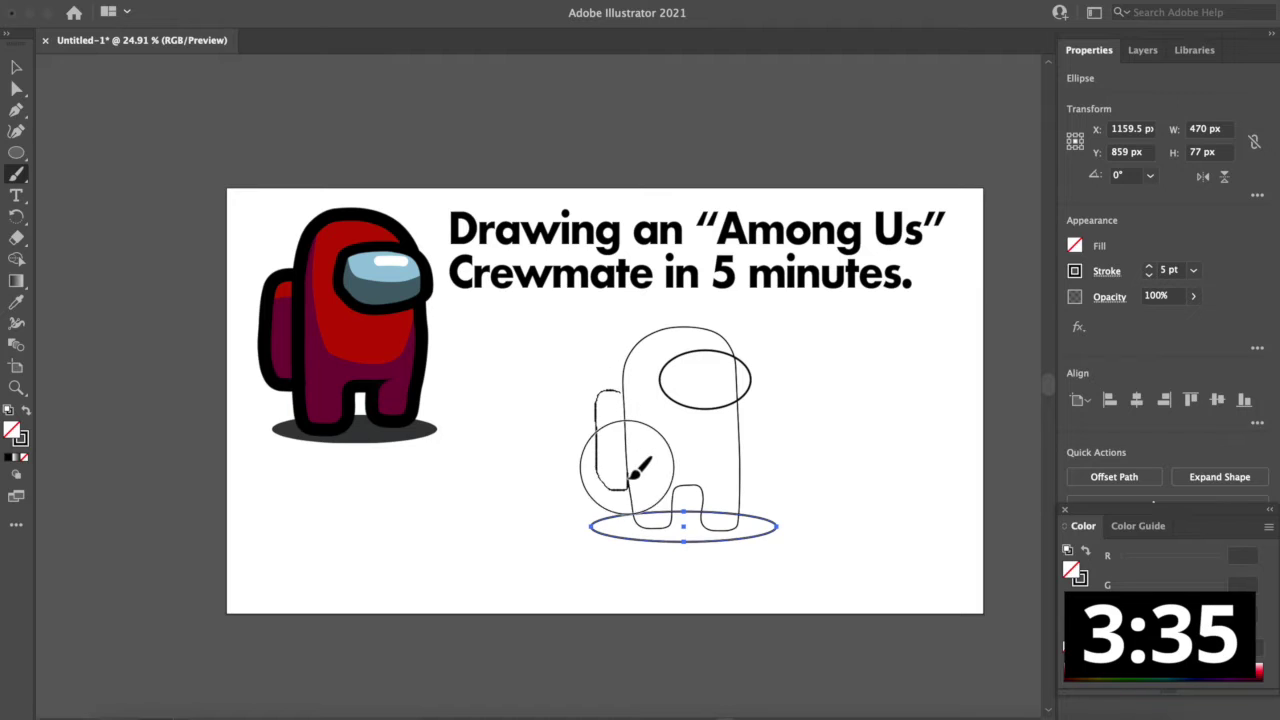
pyautogui.moveTo(598, 475)
pyautogui.mouseDown()
pyautogui.moveTo(624, 392)
pyautogui.moveTo(695, 458)
pyautogui.moveTo(714, 520)
pyautogui.moveTo(686, 504)
pyautogui.moveTo(645, 345)
pyautogui.mouseUp()
pyautogui.moveTo(626, 408); pyautogui.dragTo(609, 488)
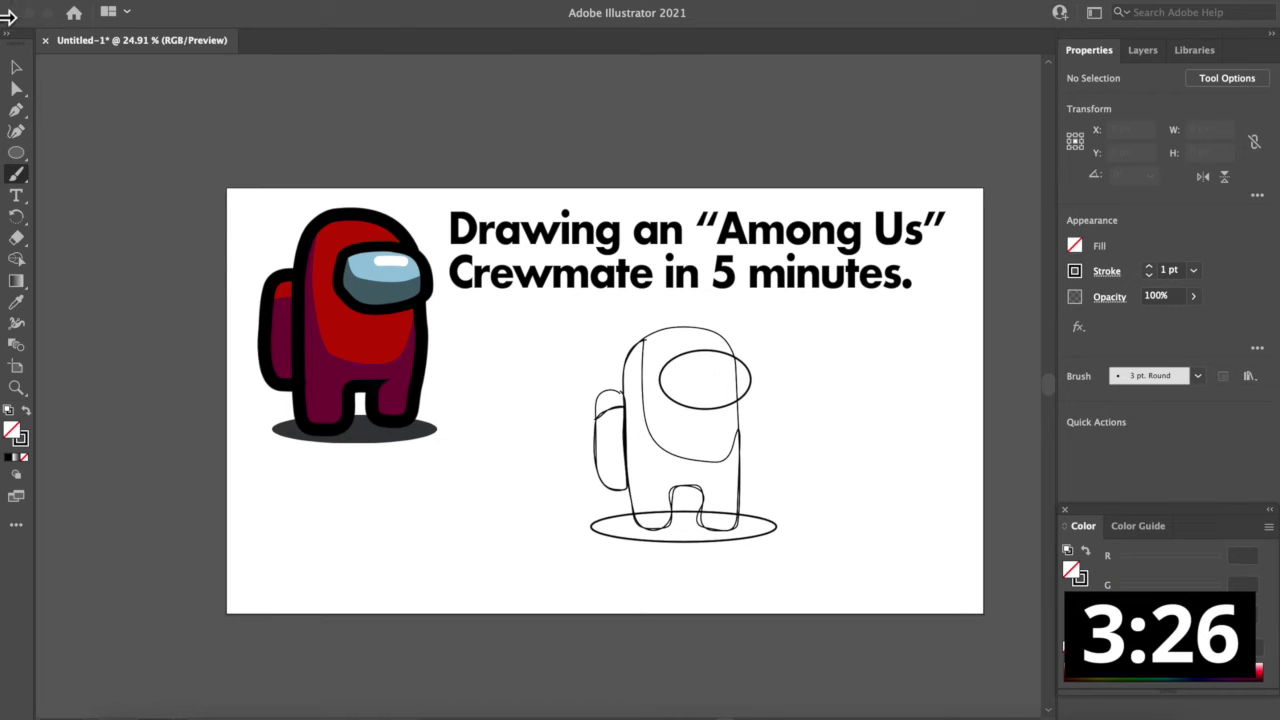
pyautogui.press('v')
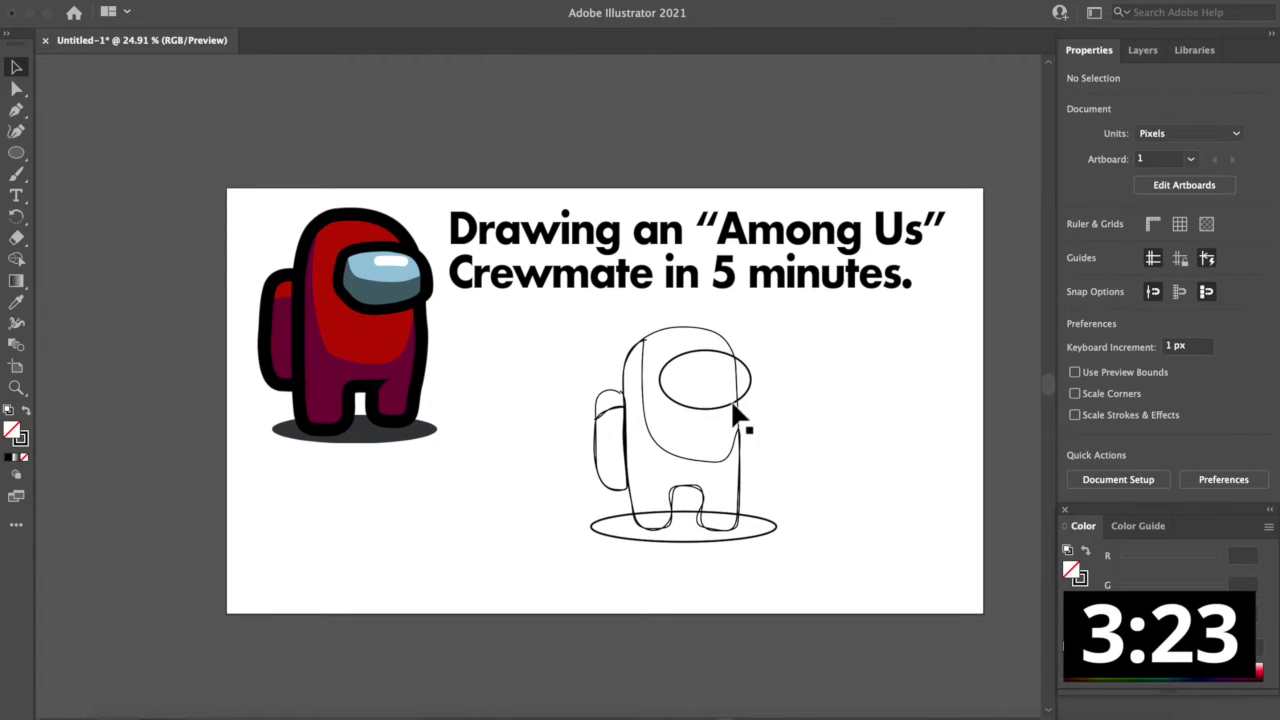
# Set spare copies of the body, backpack and visor outlines aside beside the sketch.
pyautogui.moveTo(720, 343); pyautogui.dragTo(893, 345)
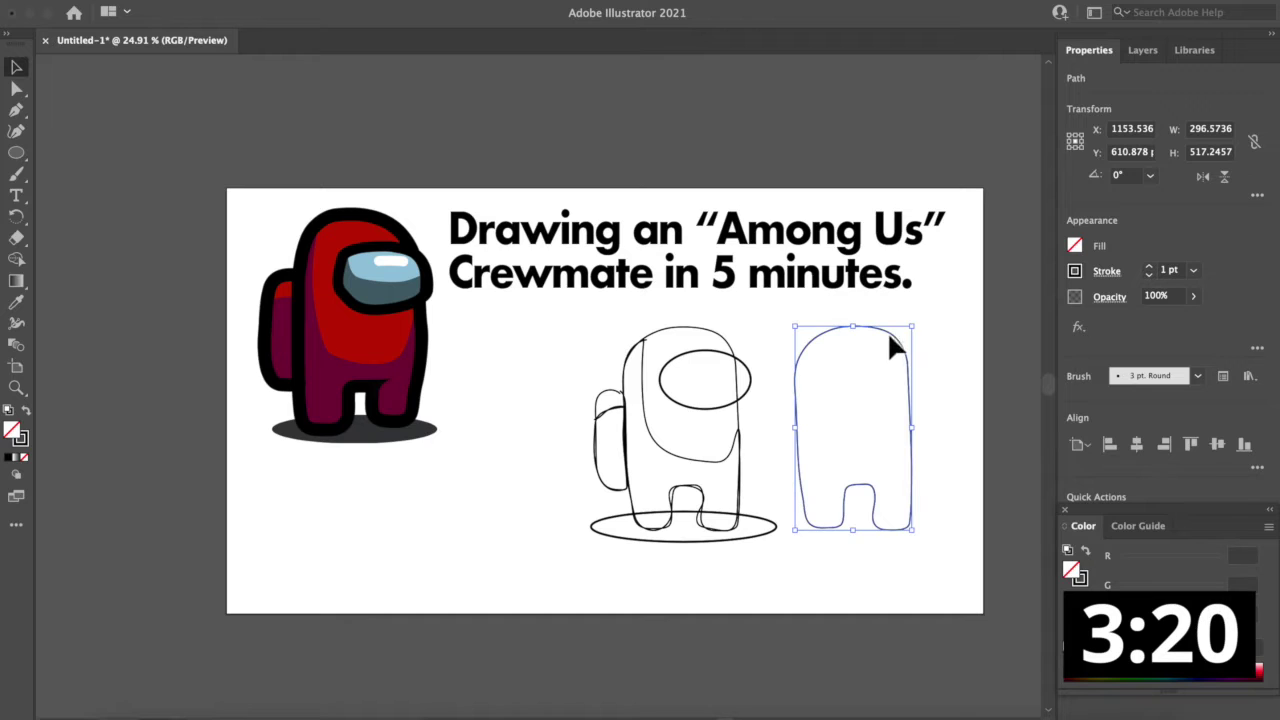
pyautogui.moveTo(614, 400); pyautogui.dragTo(535, 400)
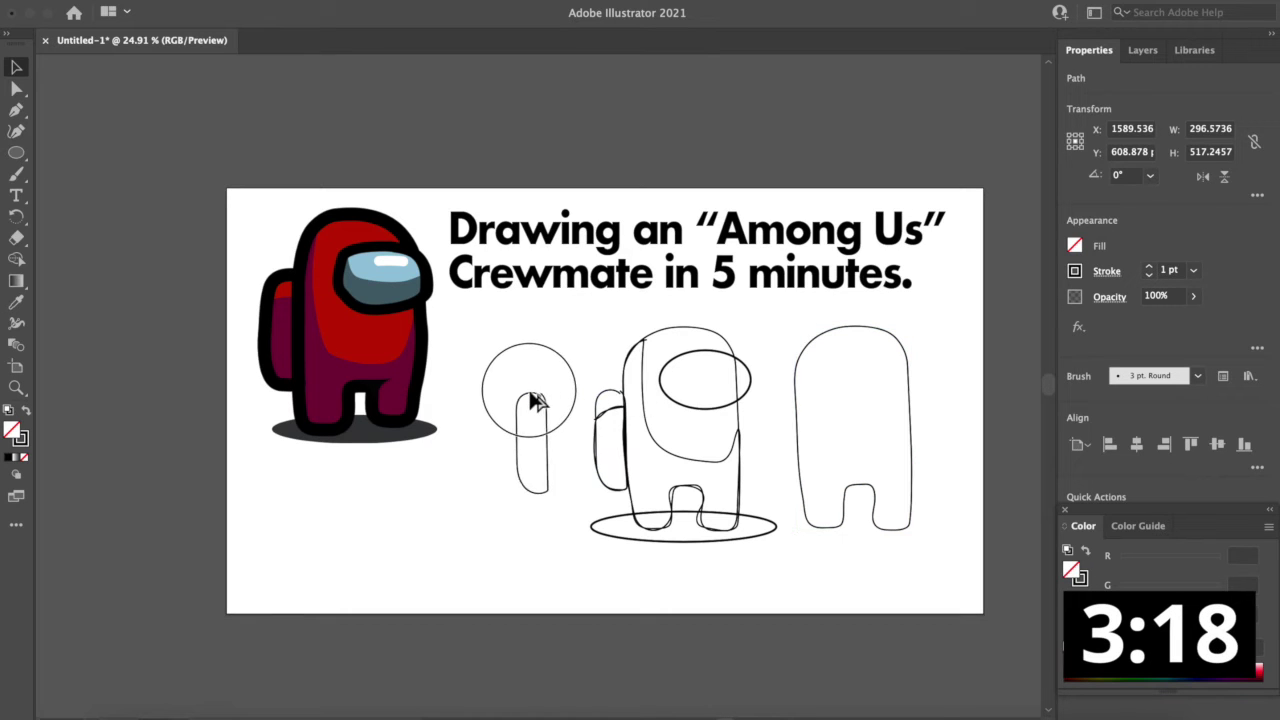
pyautogui.keyDown('alt'); pyautogui.moveTo(716, 356); pyautogui.dragTo(910, 348); pyautogui.keyUp('alt')
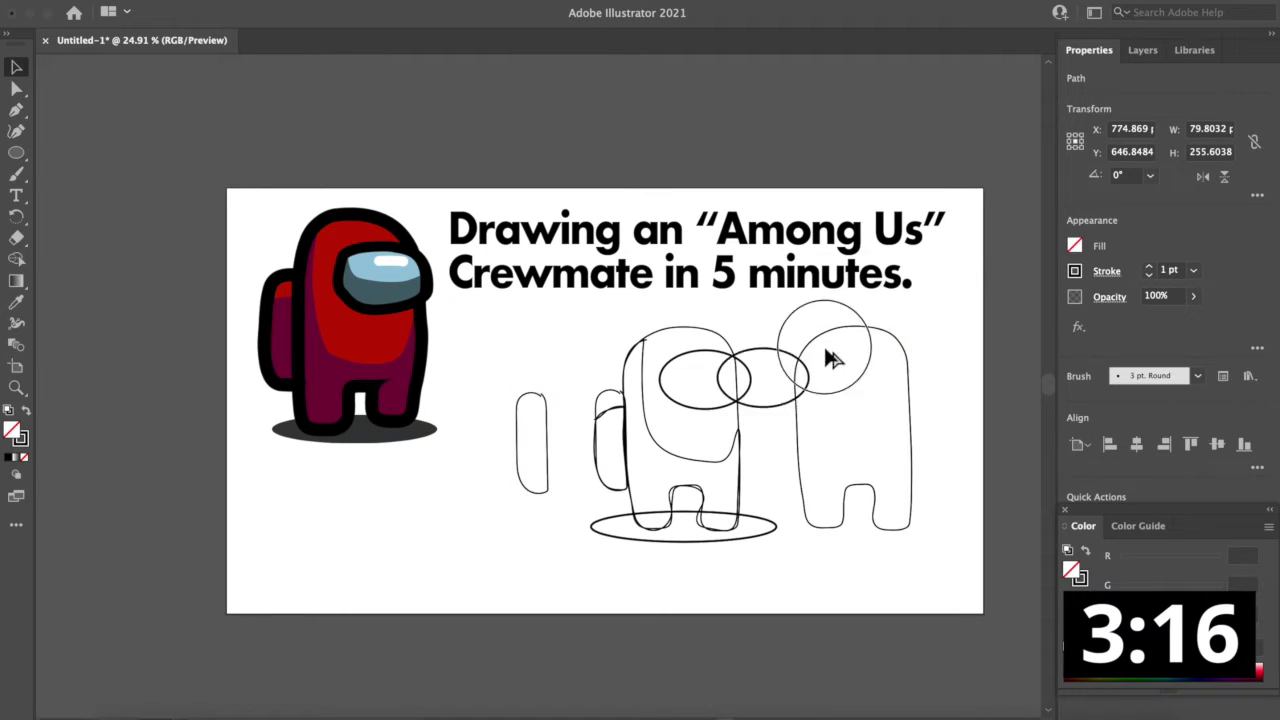
# Send the ground ellipse to the back and fill it with grey as a shadow.
pyautogui.rightClick(766, 521)
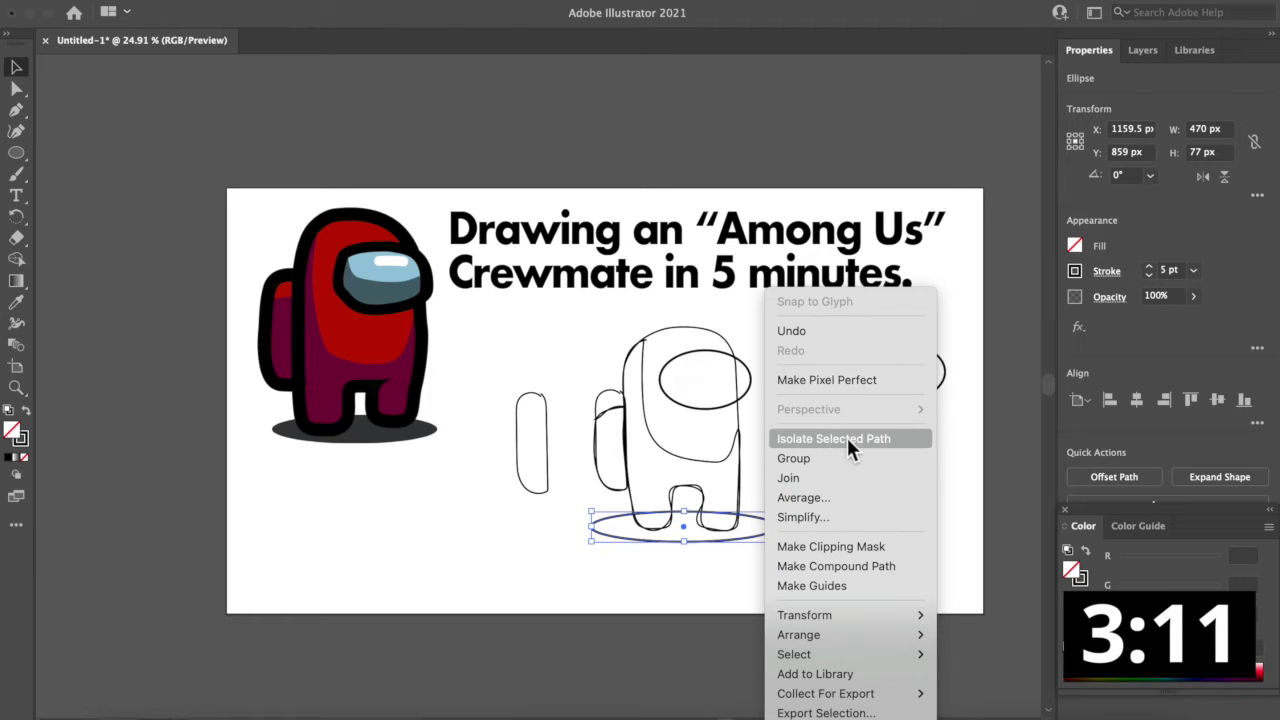
pyautogui.moveTo(798, 634)
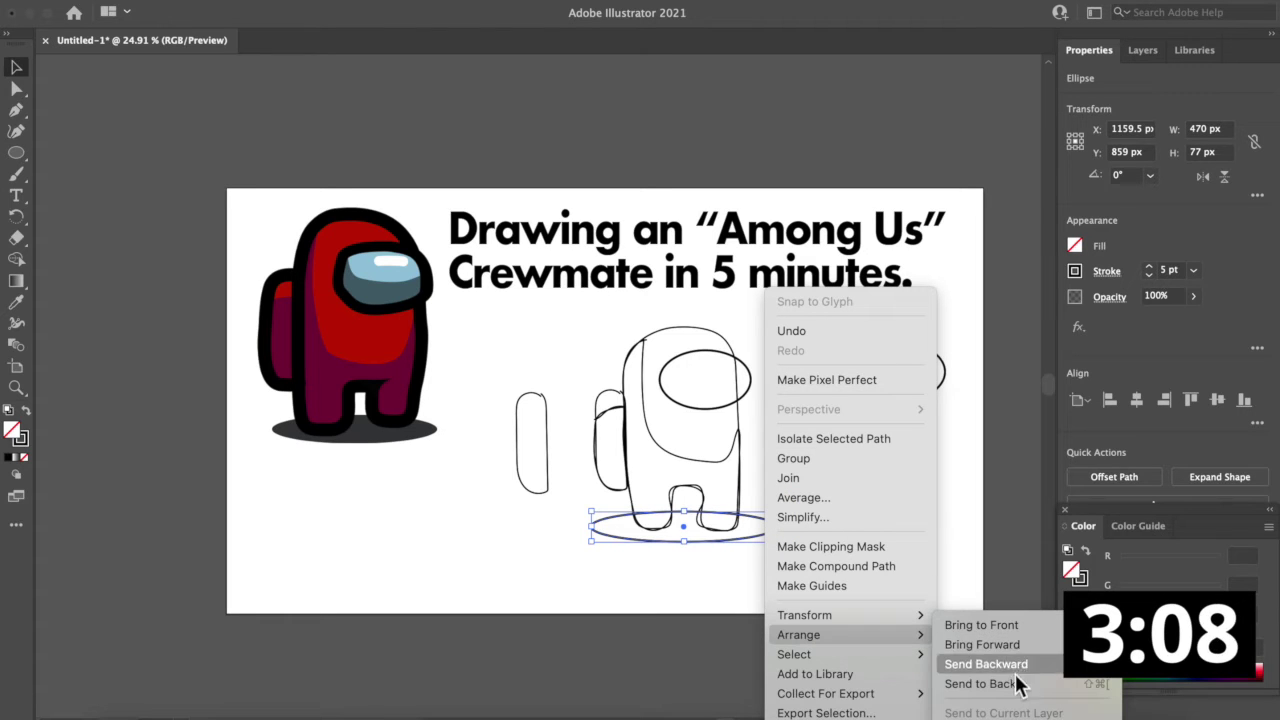
pyautogui.click(1015, 684)
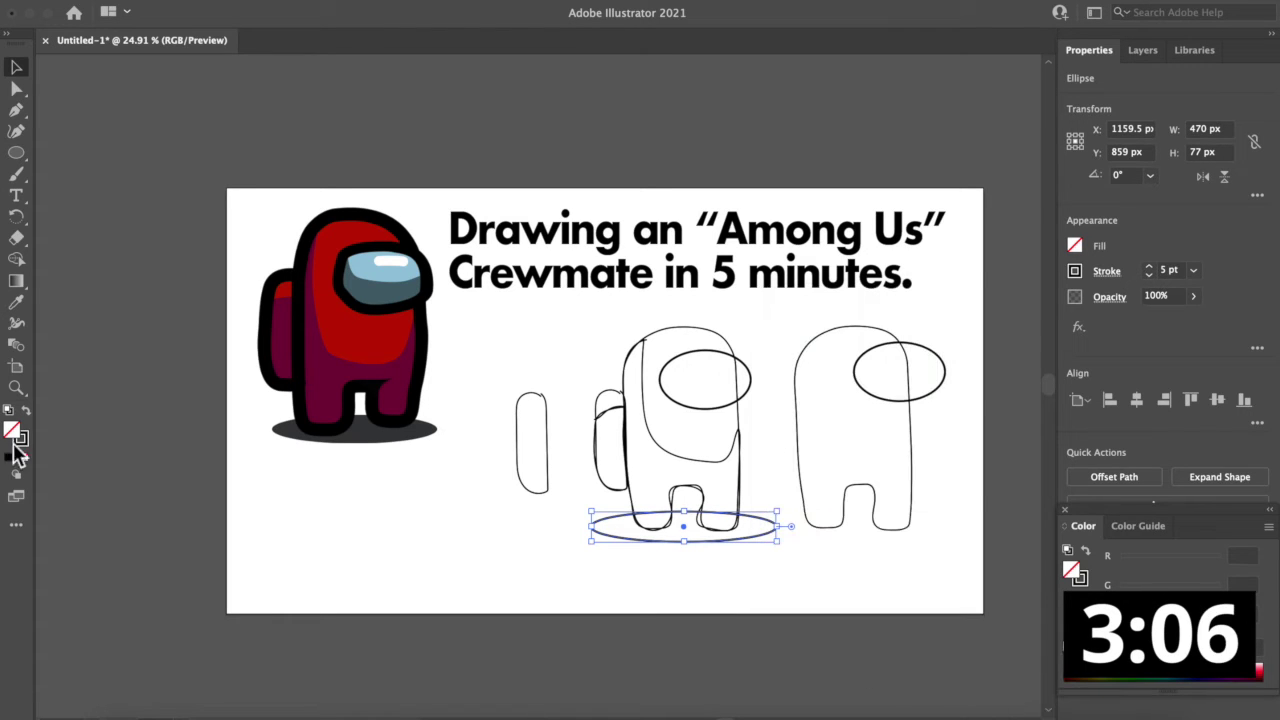
pyautogui.doubleClick(12, 430)
pyautogui.click(405, 447)
pyautogui.click(815, 268)
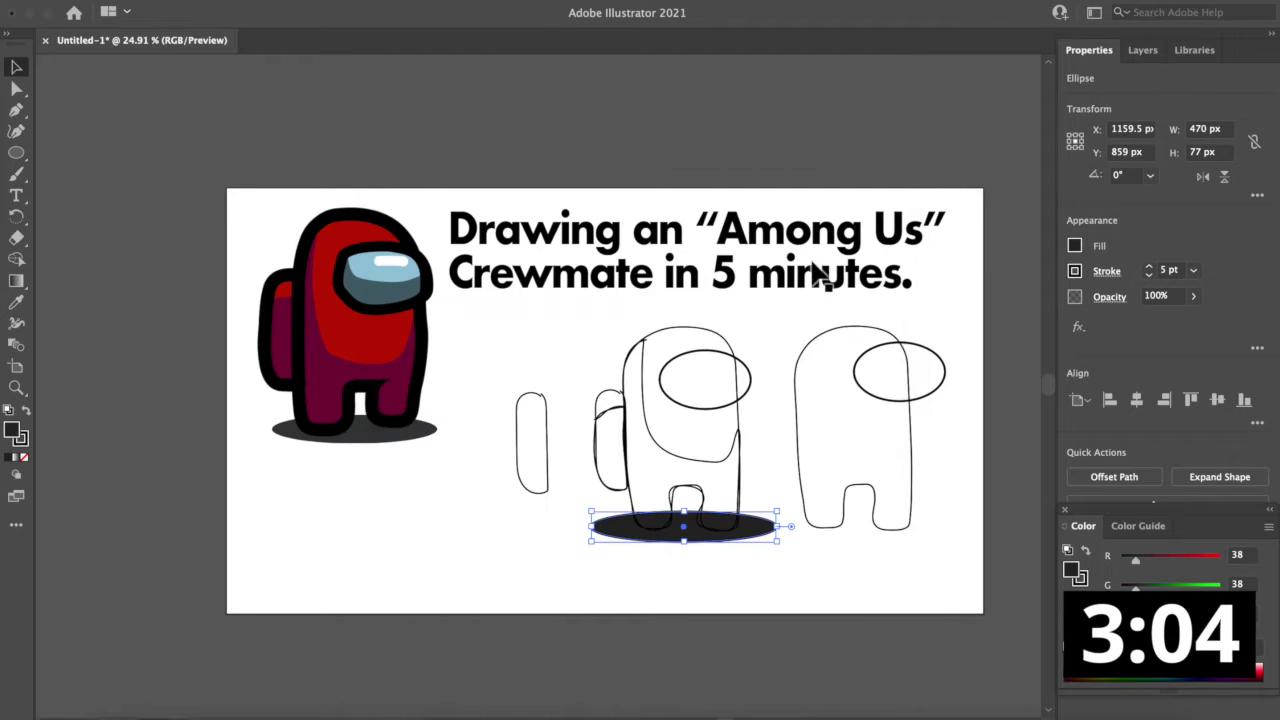
pyautogui.doubleClick(14, 430)
pyautogui.click(437, 414)
pyautogui.click(852, 268)
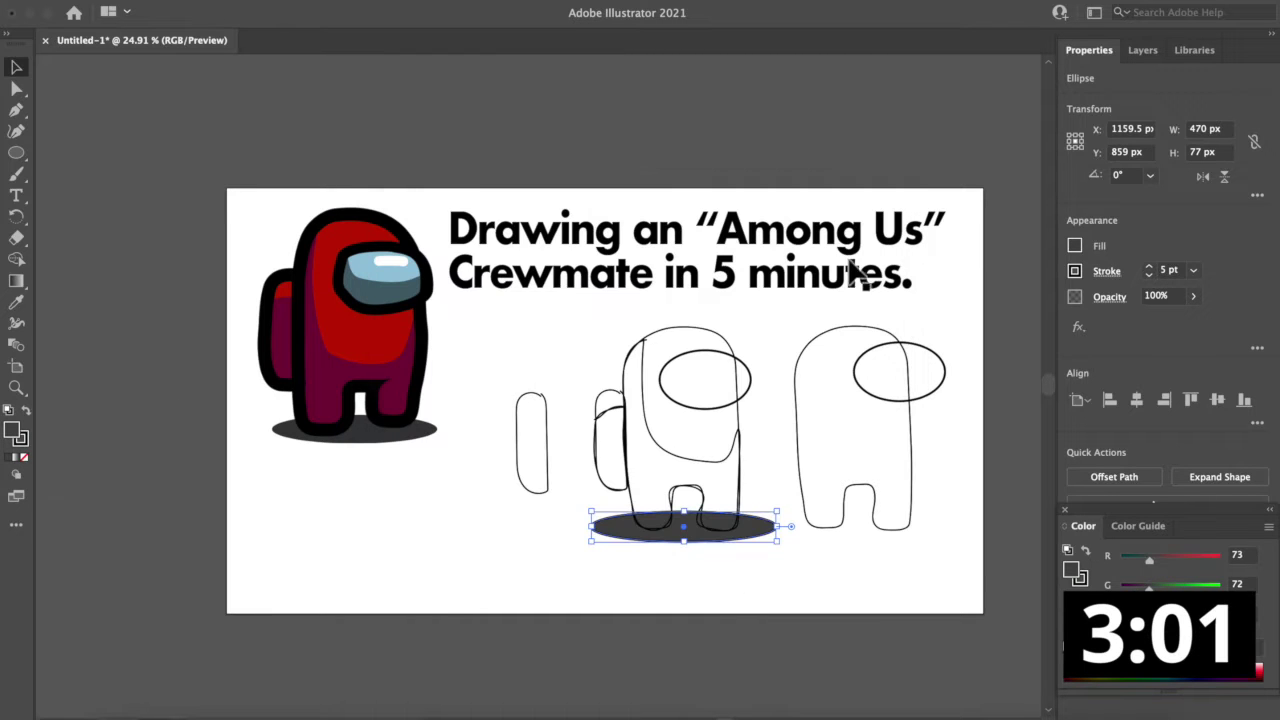
# Eyedrop the reference crewmate's maroon onto the body and backpack outlines.
pyautogui.click(643, 363)
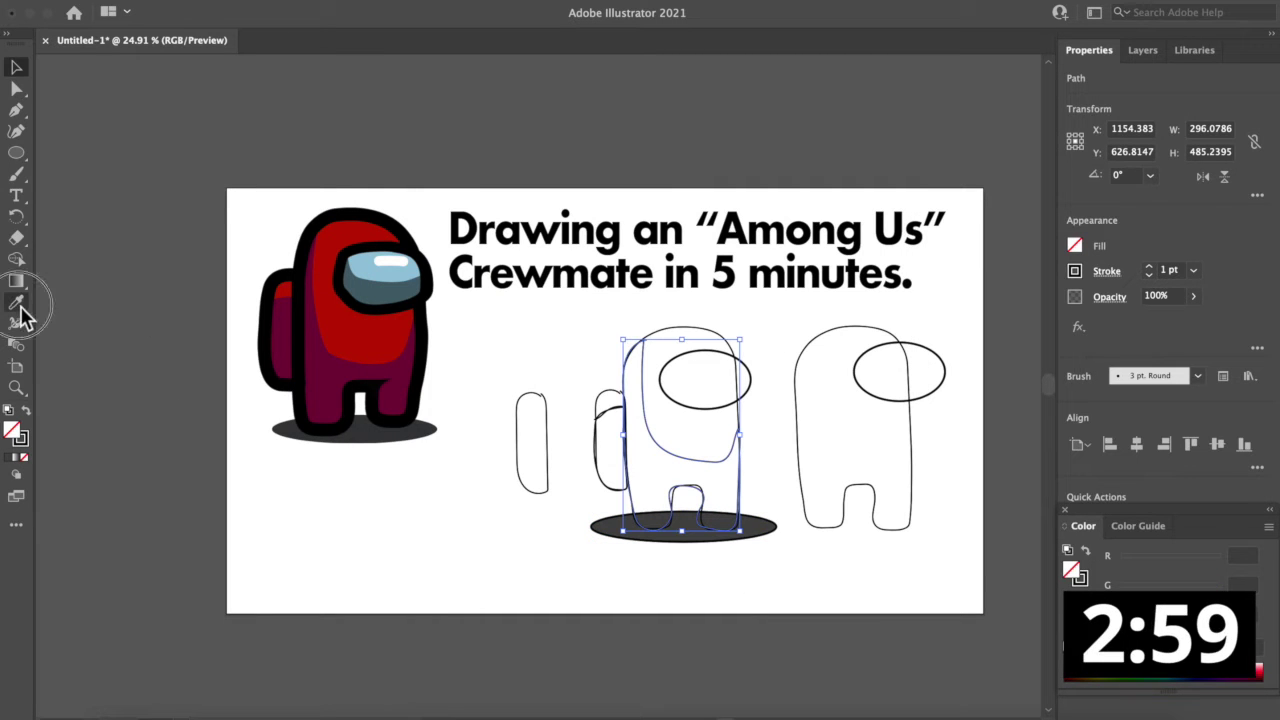
pyautogui.click(18, 305)
pyautogui.click(336, 380)
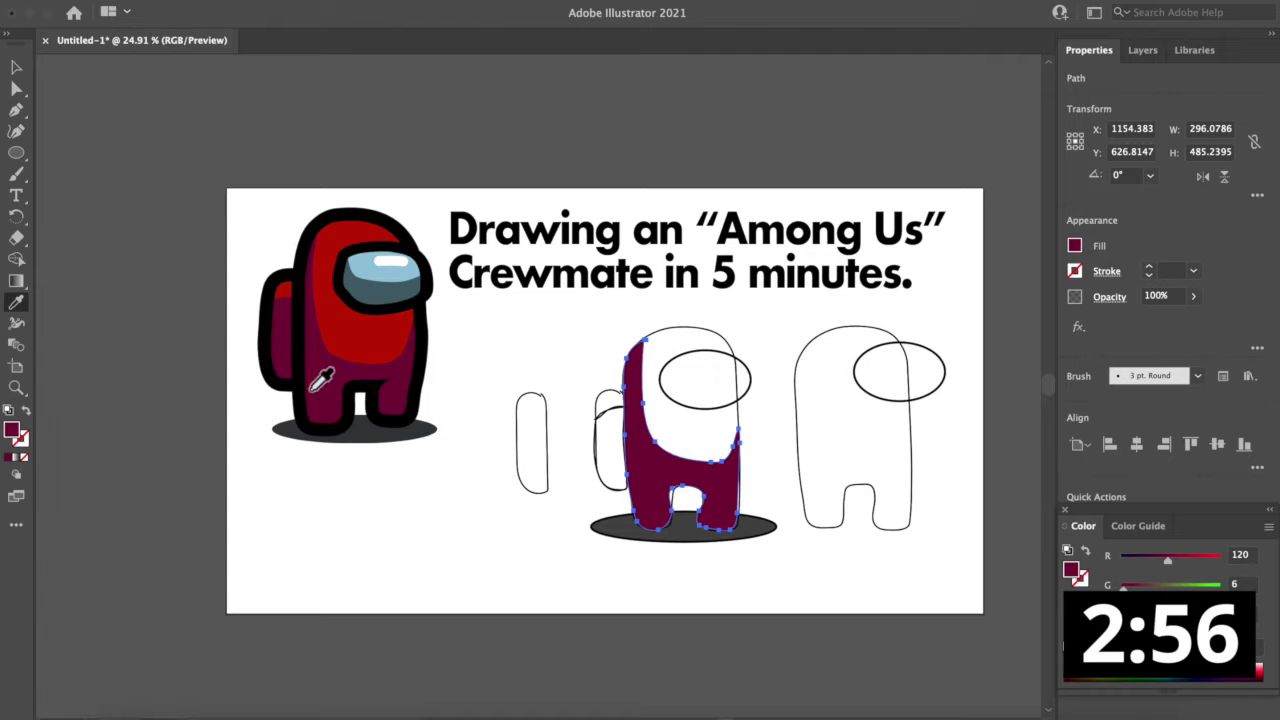
pyautogui.click(16, 67)
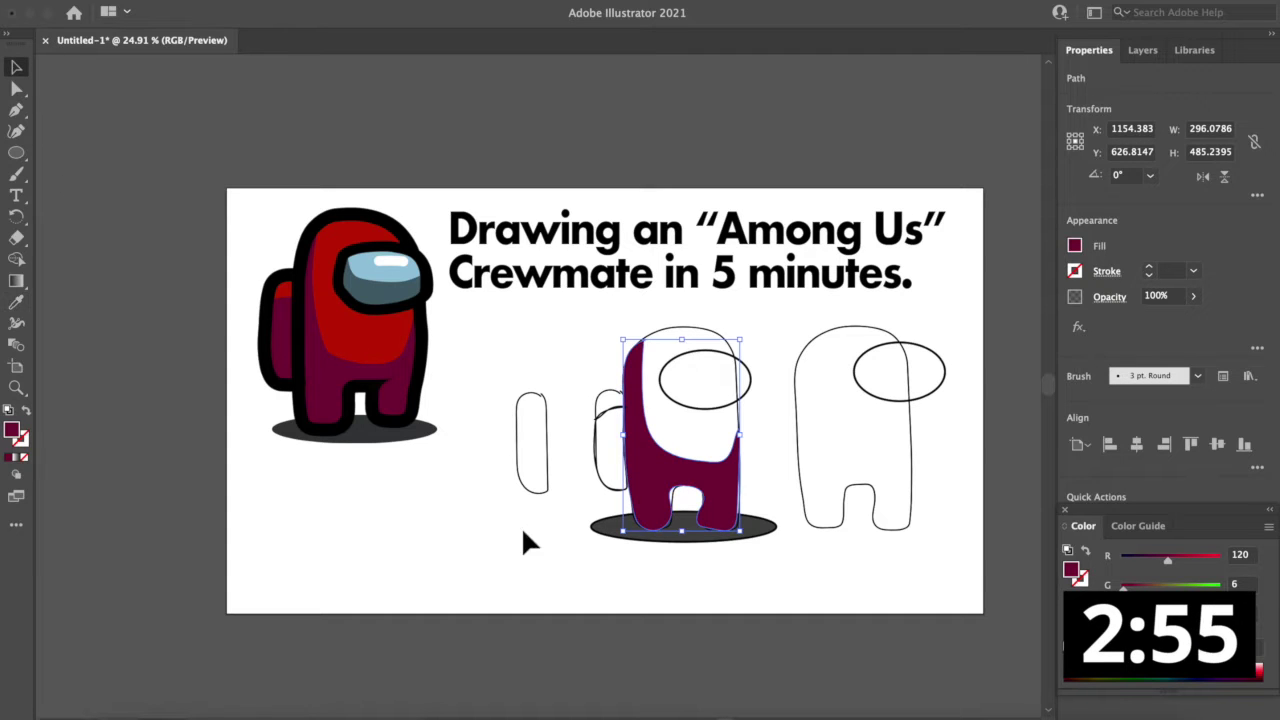
pyautogui.click(617, 455)
pyautogui.click(611, 418)
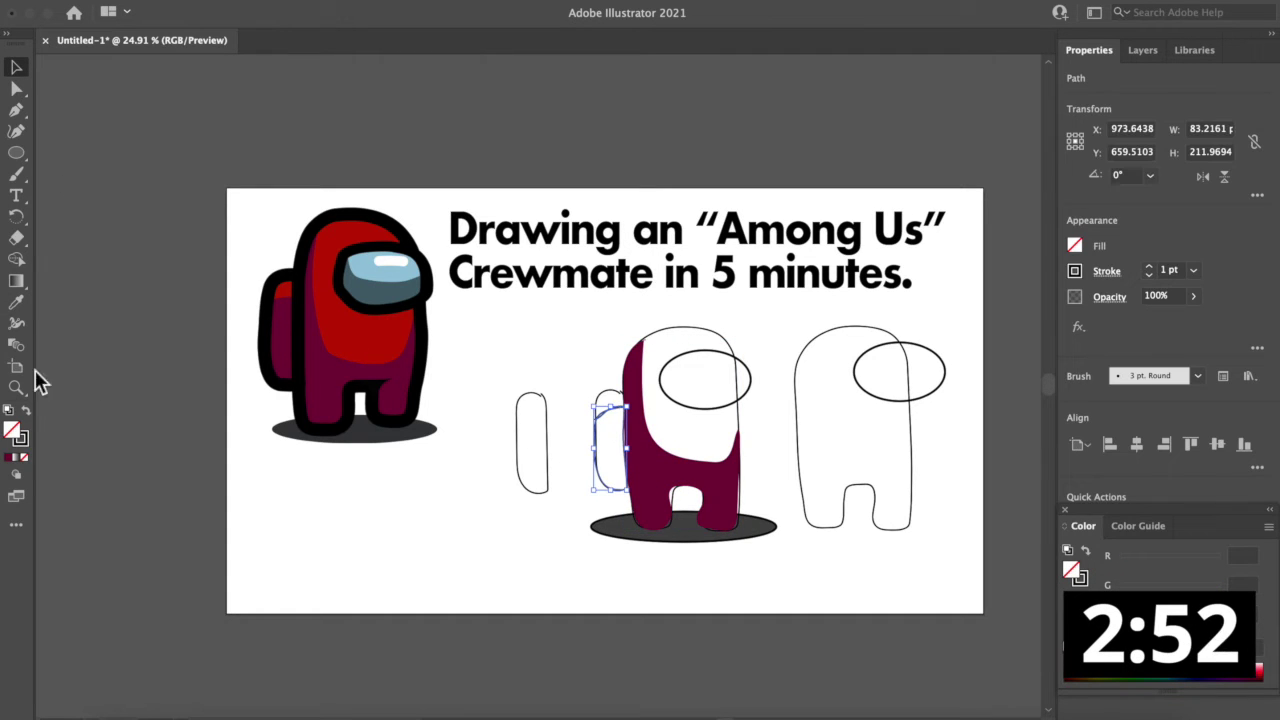
pyautogui.click(280, 346)
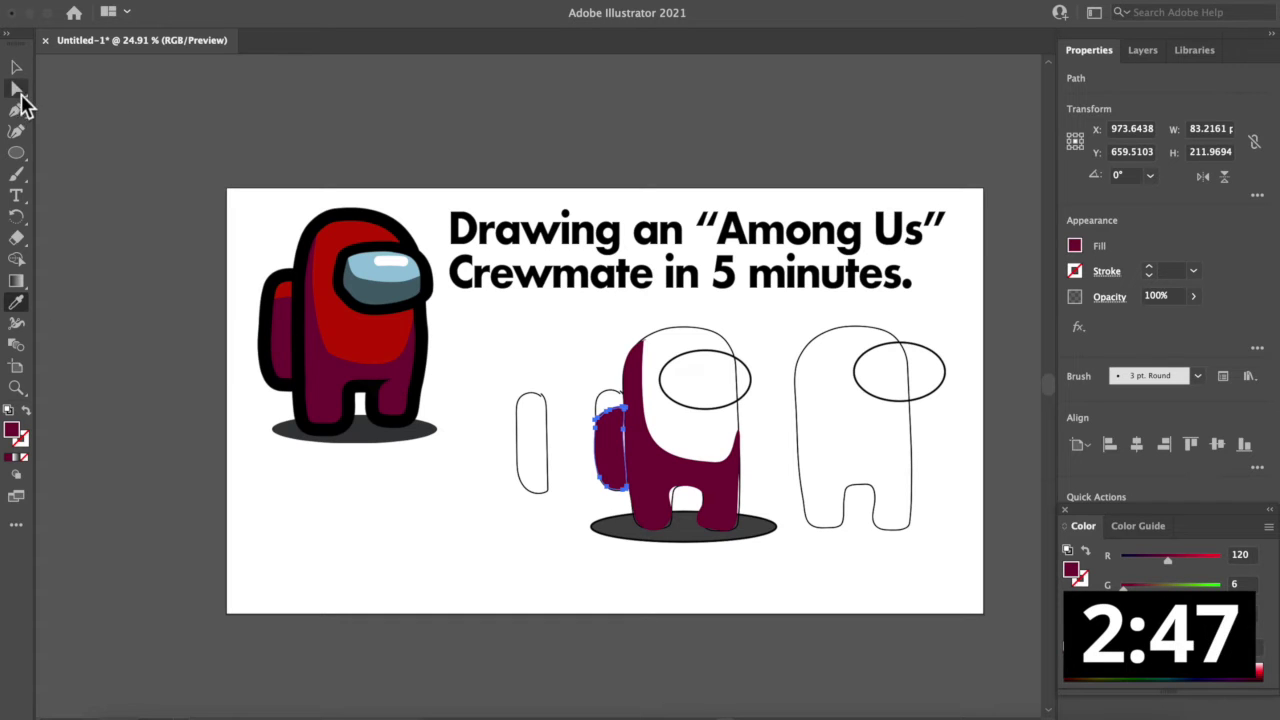
pyautogui.click(16, 67)
pyautogui.click(163, 166)
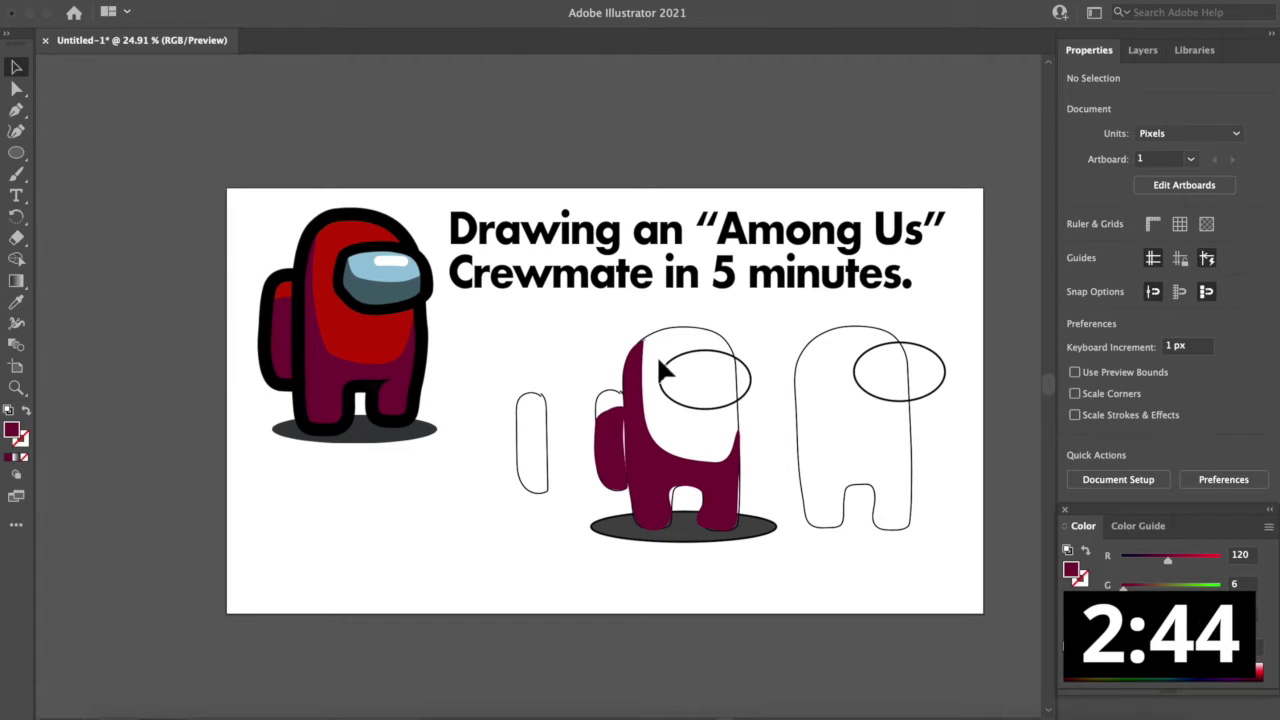
# Fill the upper body with the reference red and sample a colour for the inner backpack.
pyautogui.click(677, 330)
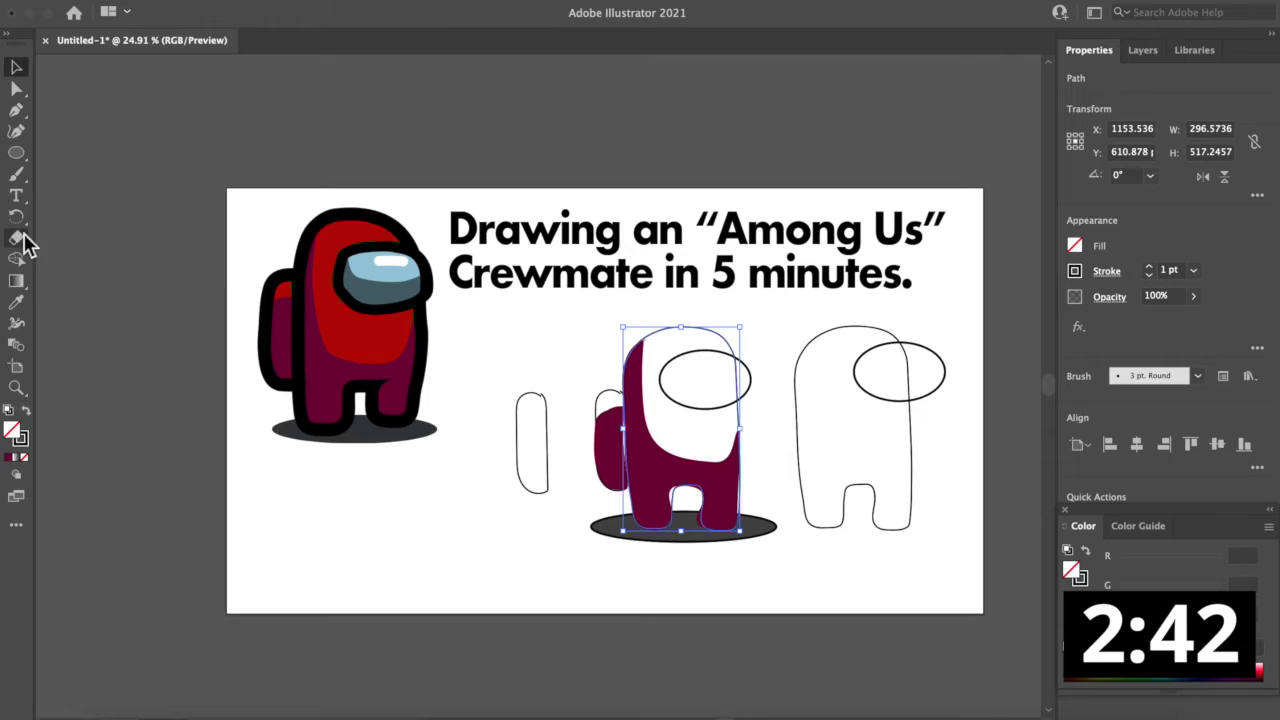
pyautogui.click(355, 332)
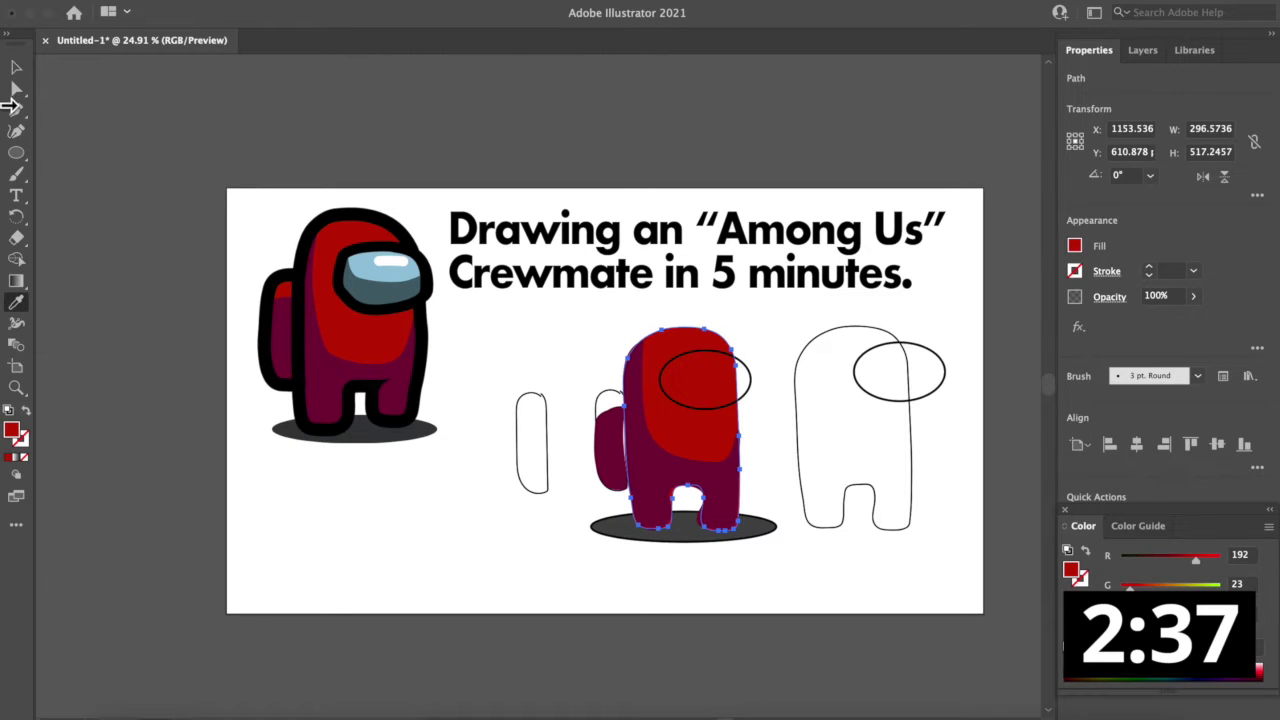
pyautogui.click(16, 70)
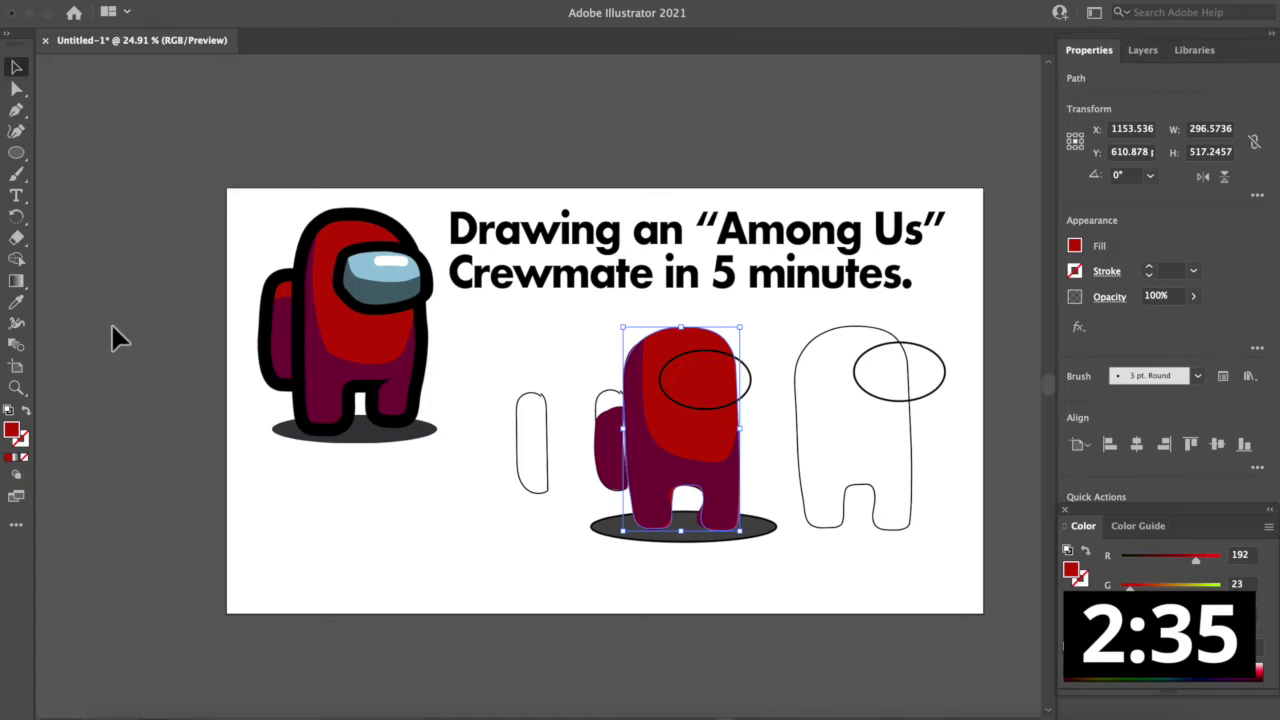
pyautogui.click(614, 398)
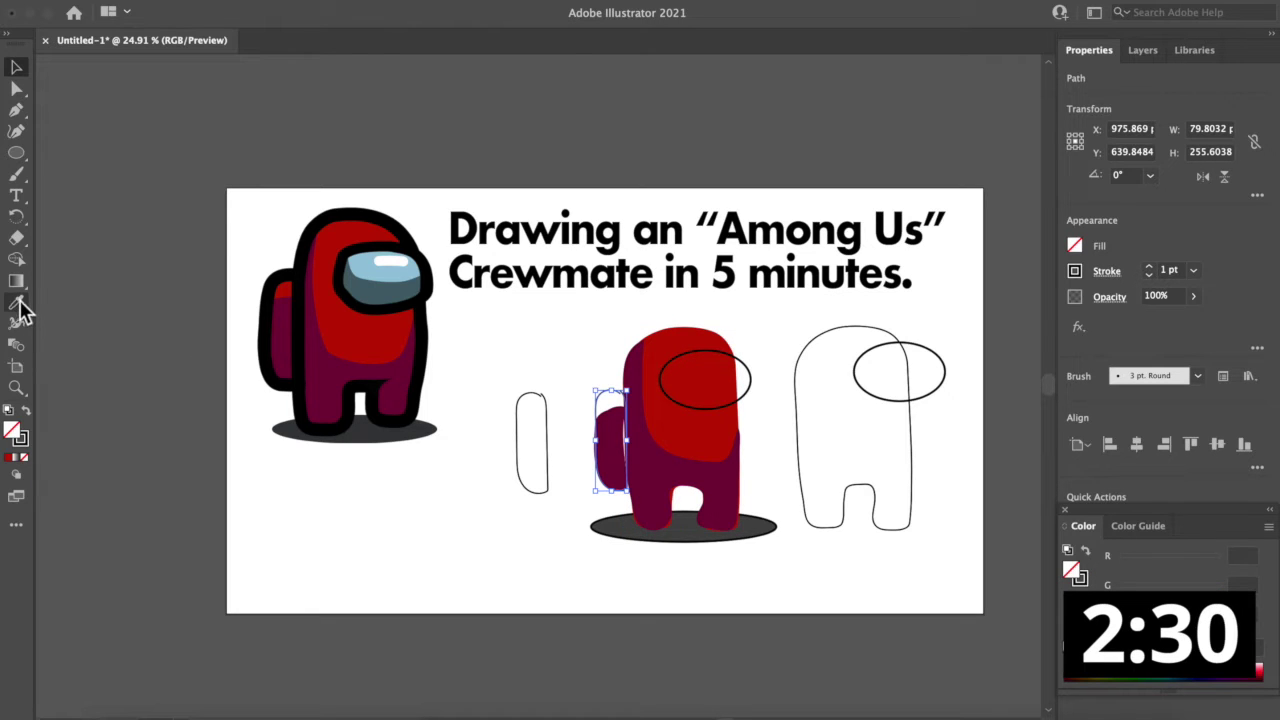
pyautogui.click(18, 303)
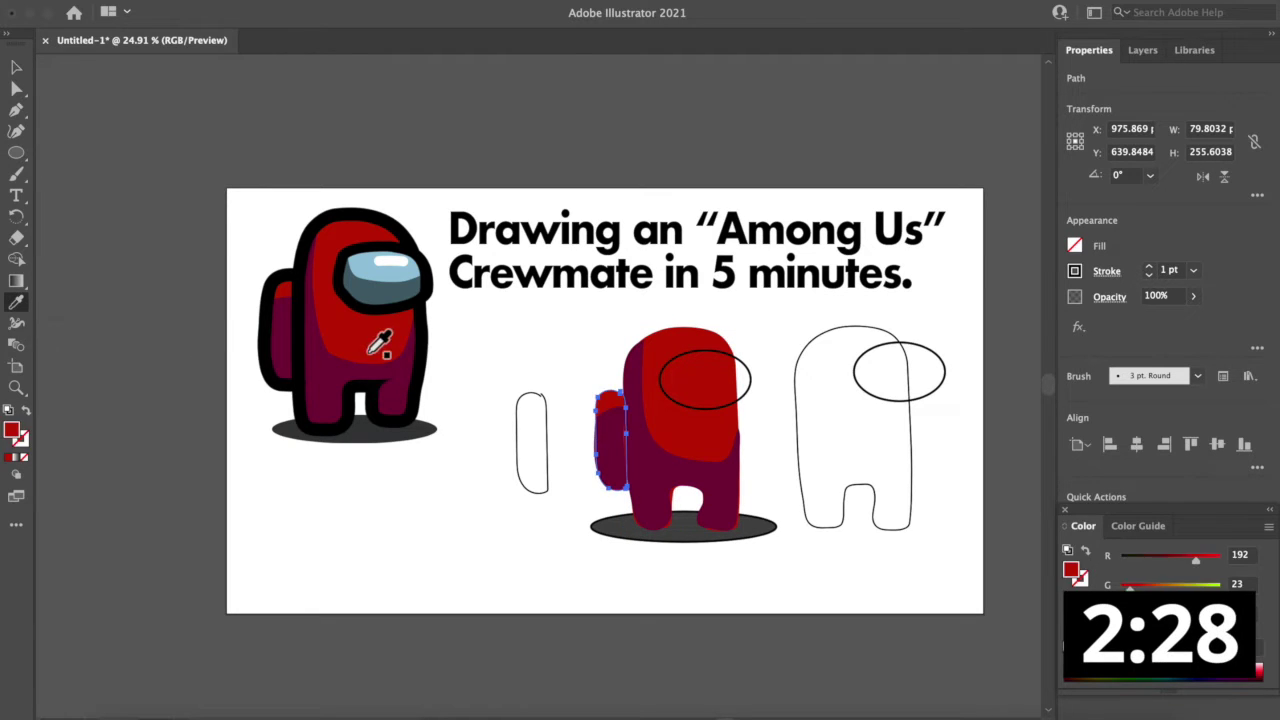
pyautogui.click(17, 72)
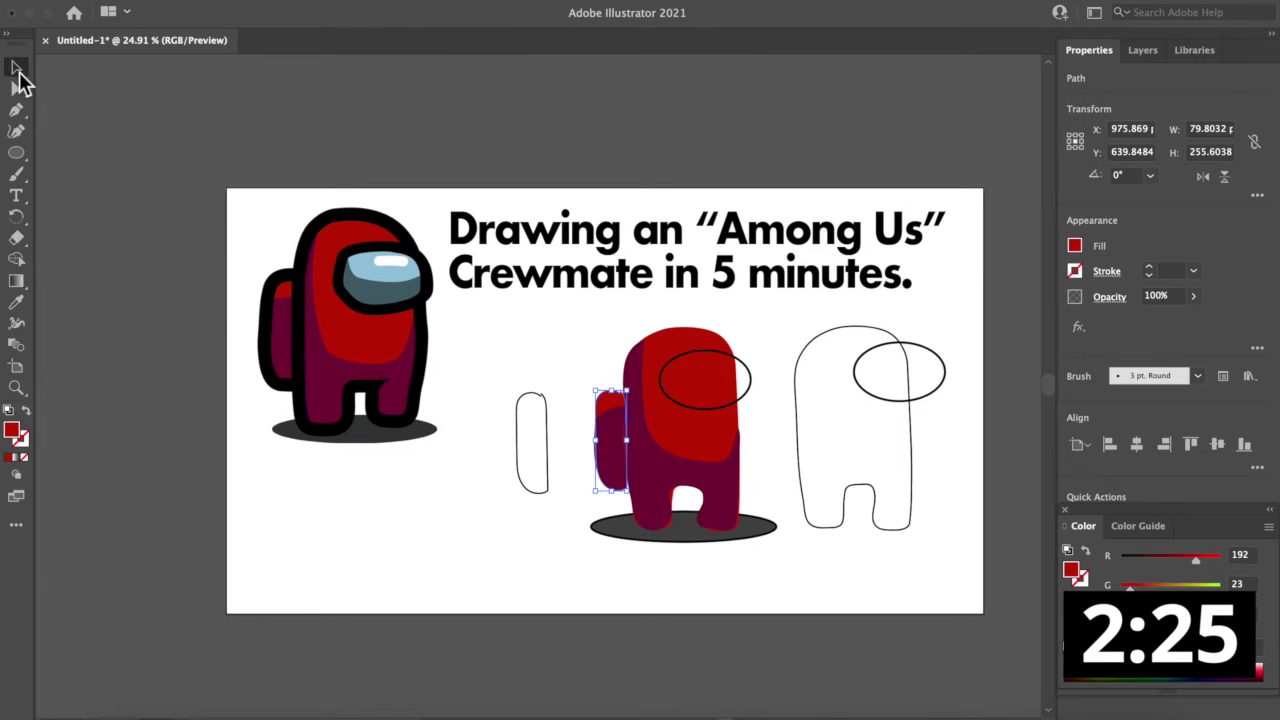
pyautogui.click(748, 366)
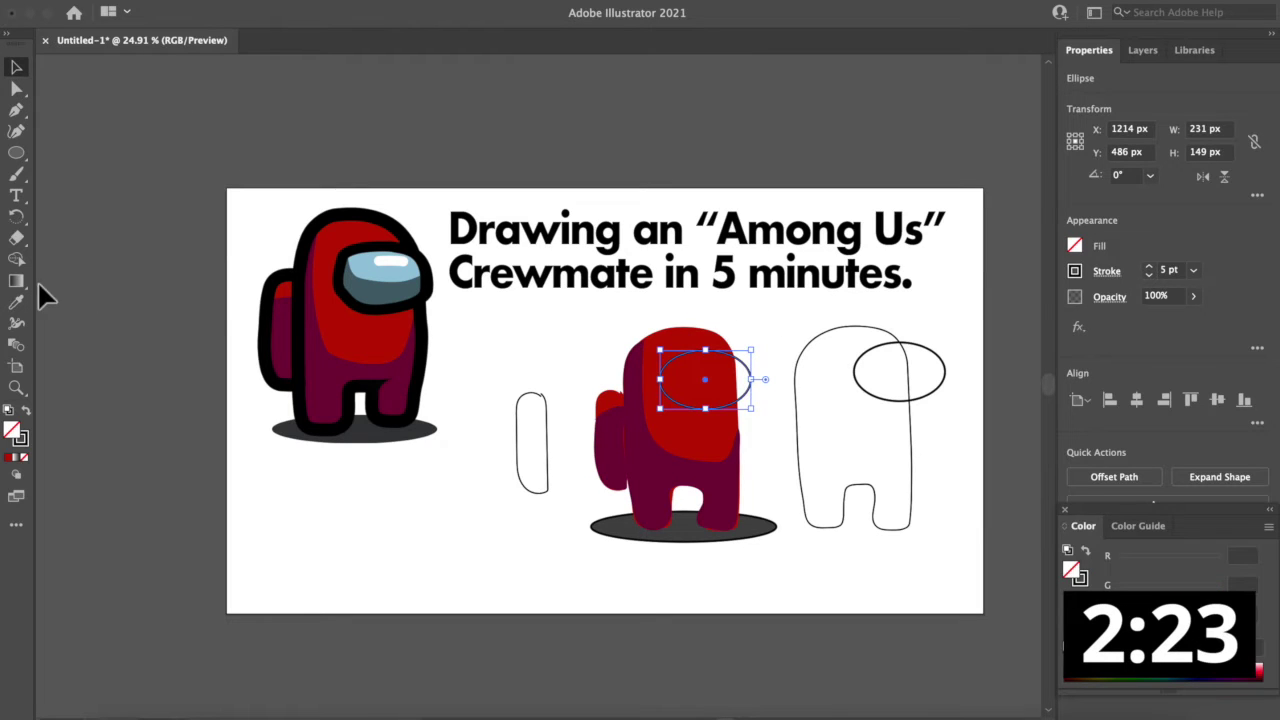
# Give the visor ellipse the reference crewmate's light-blue visor colour.
pyautogui.click(15, 305)
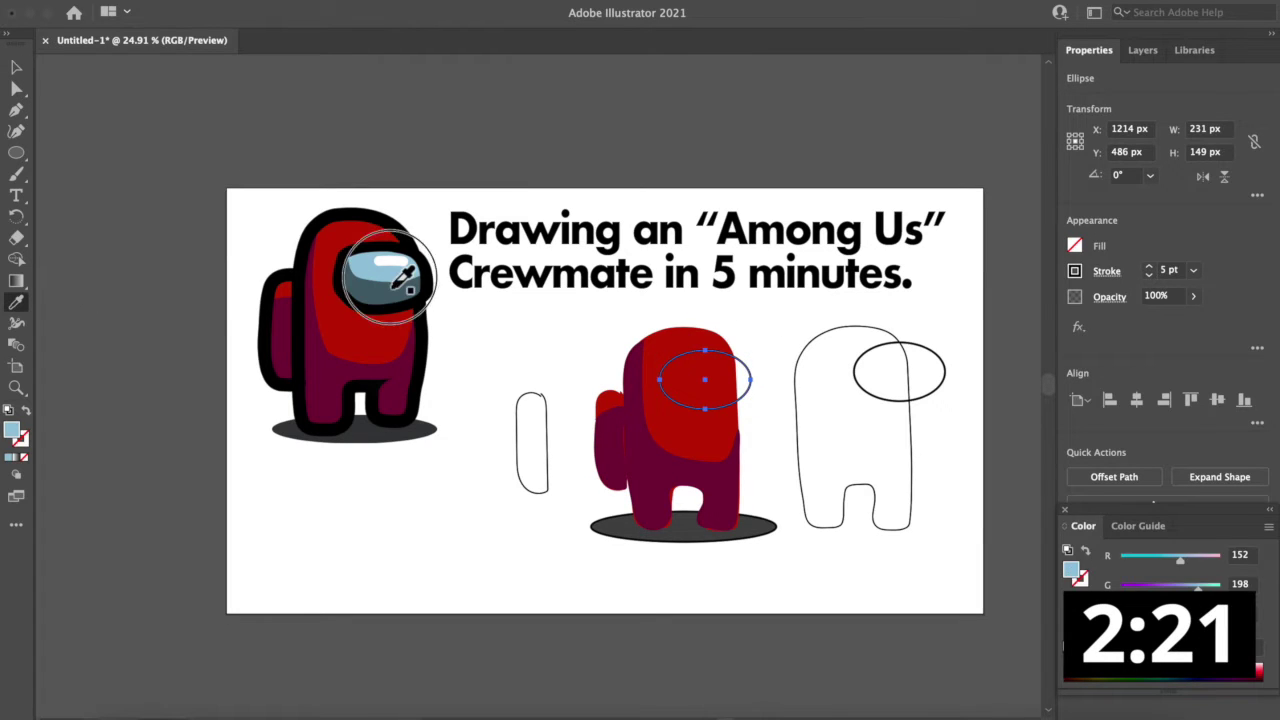
pyautogui.click(393, 284)
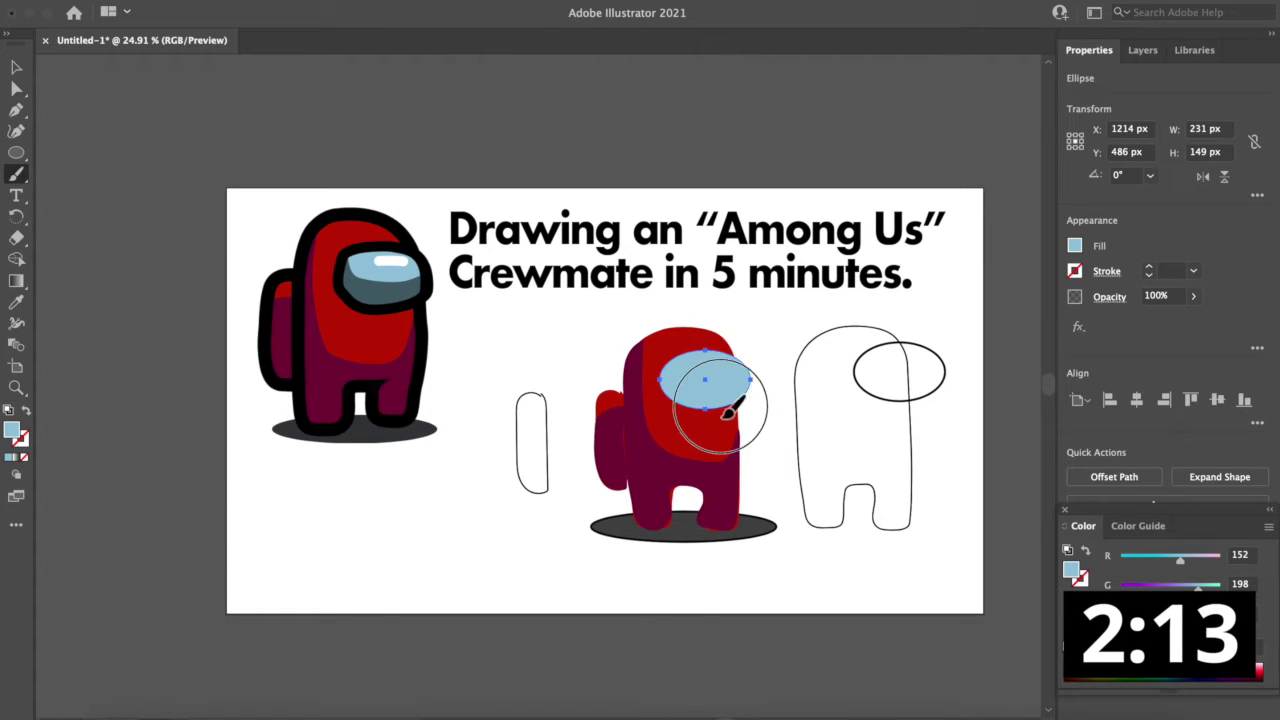
pyautogui.hotkey('ctrl', 'shift', 'a')
pyautogui.press('v')
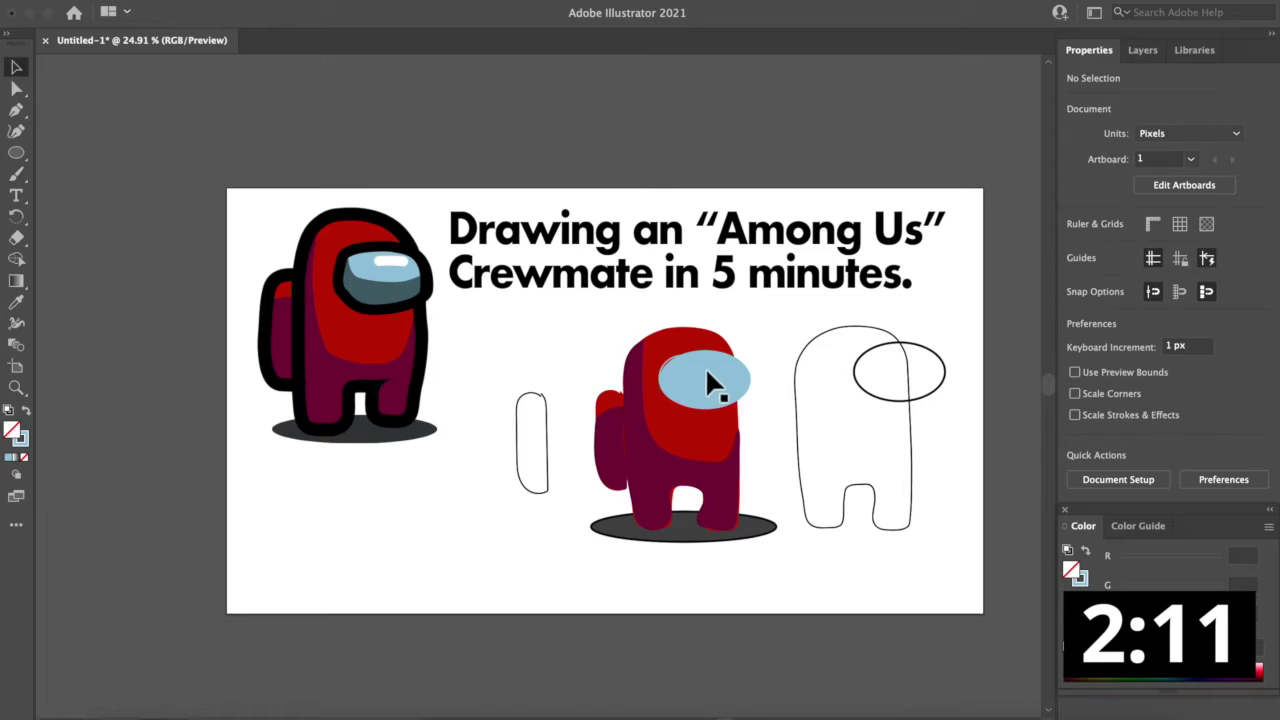
# Fill the crescent with dark blue-grey and lay it on the red crewmate's visor.
pyautogui.moveTo(686, 360); pyautogui.dragTo(530, 330)
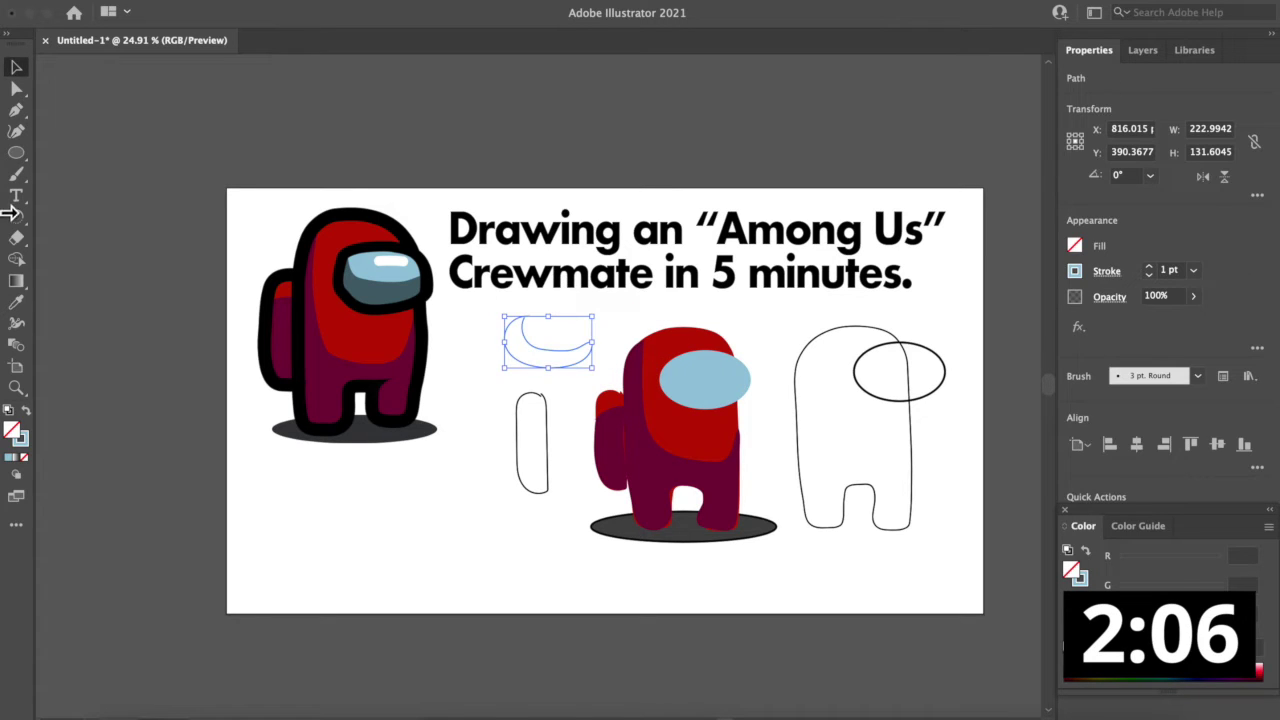
pyautogui.click(16, 304)
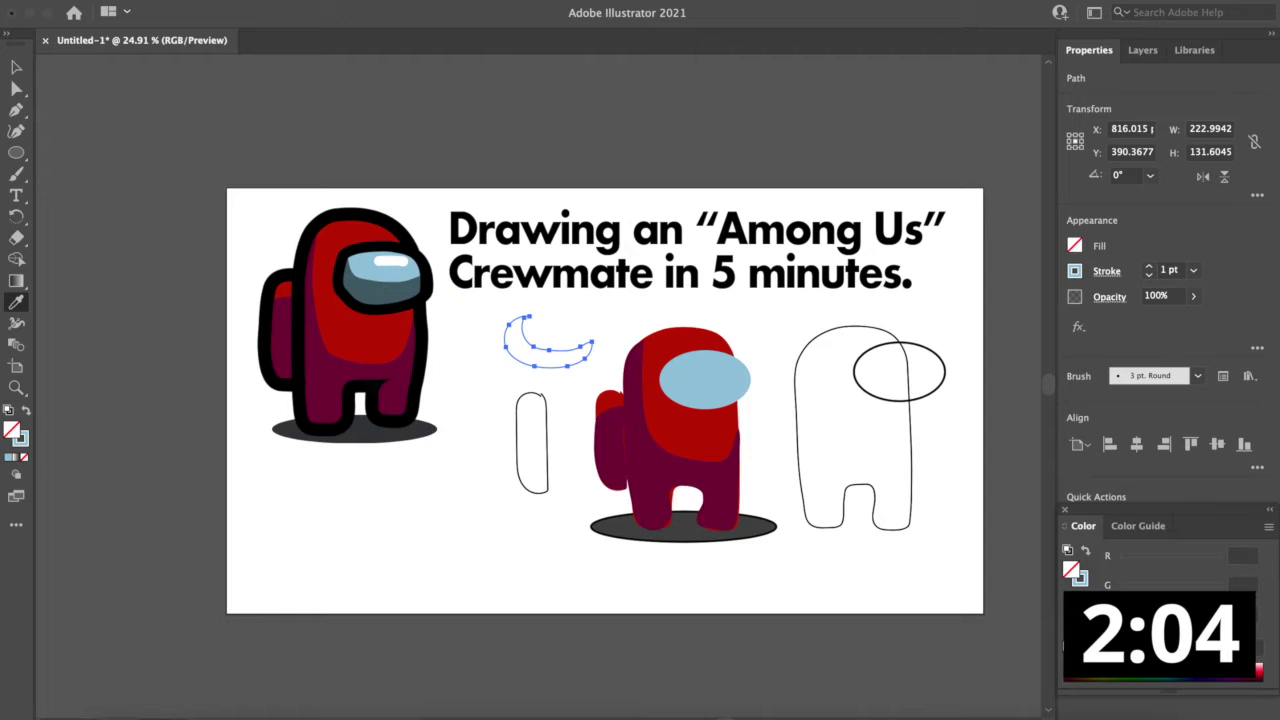
pyautogui.click(378, 300)
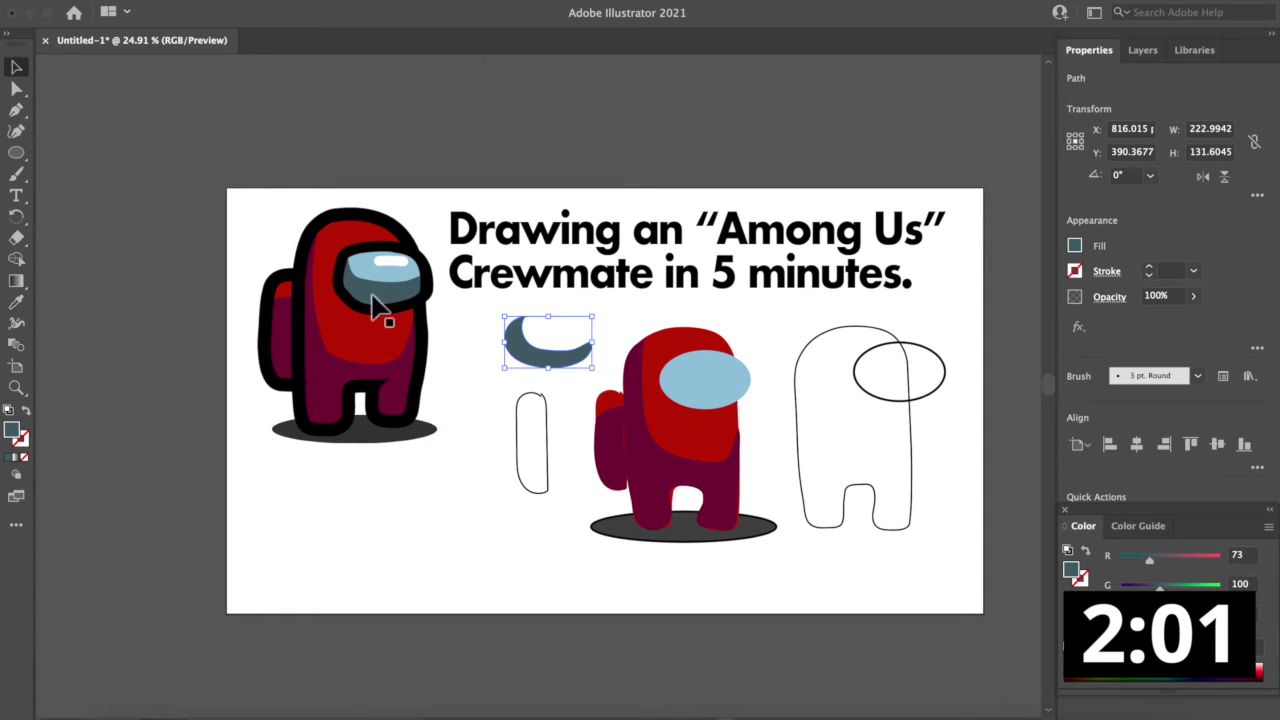
pyautogui.moveTo(524, 362); pyautogui.dragTo(676, 400)
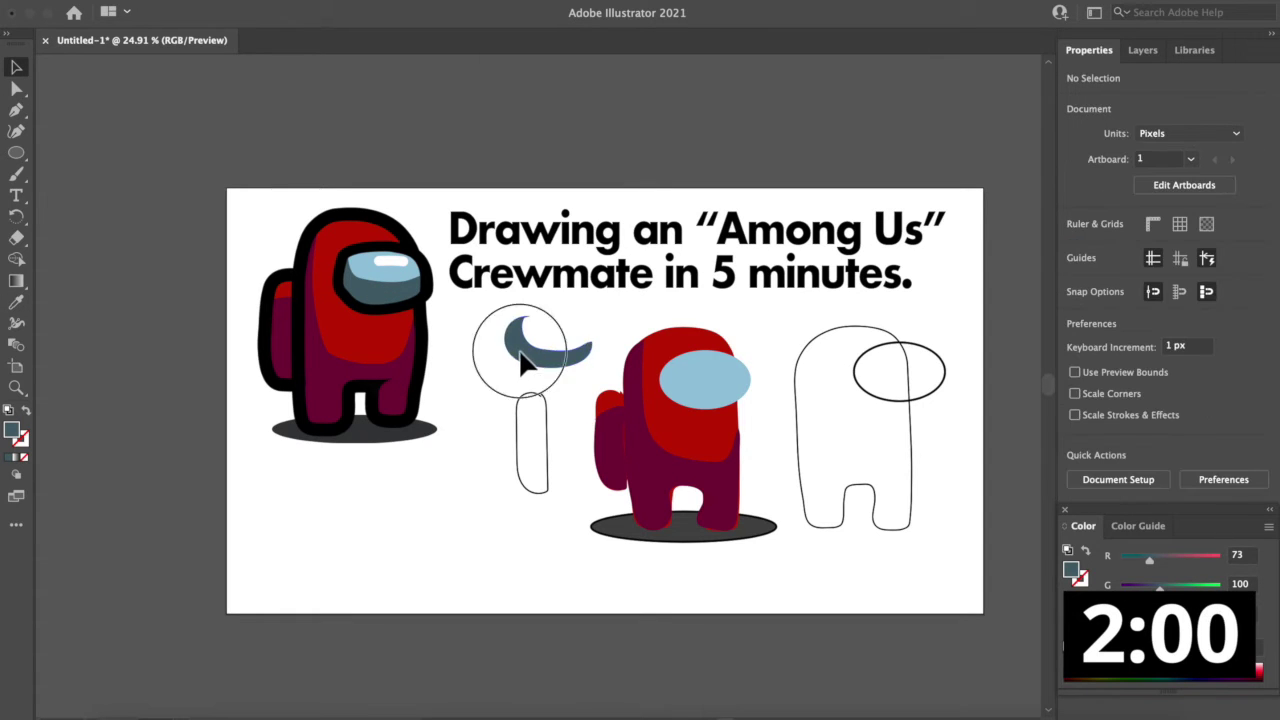
pyautogui.click(676, 403)
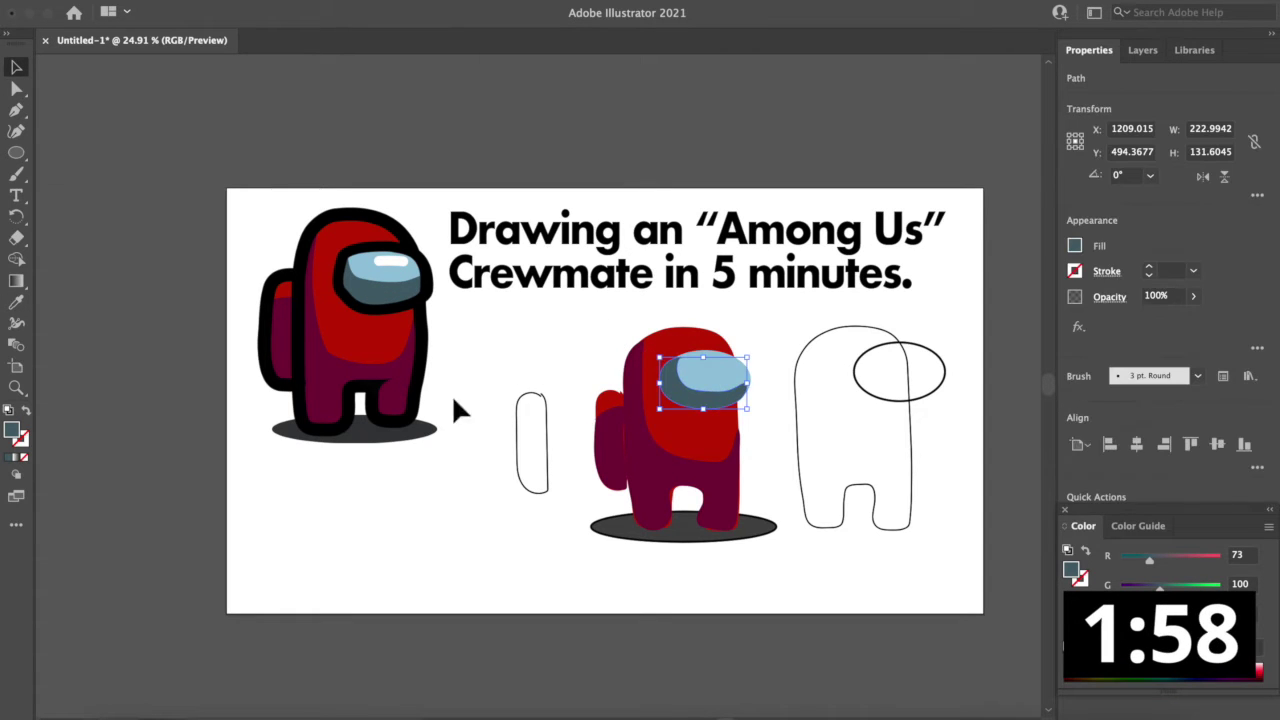
# Give the body outline a thick black stroke, widen it, and bring it over the crewmate.
pyautogui.click(802, 444)
pyautogui.click(1149, 270)
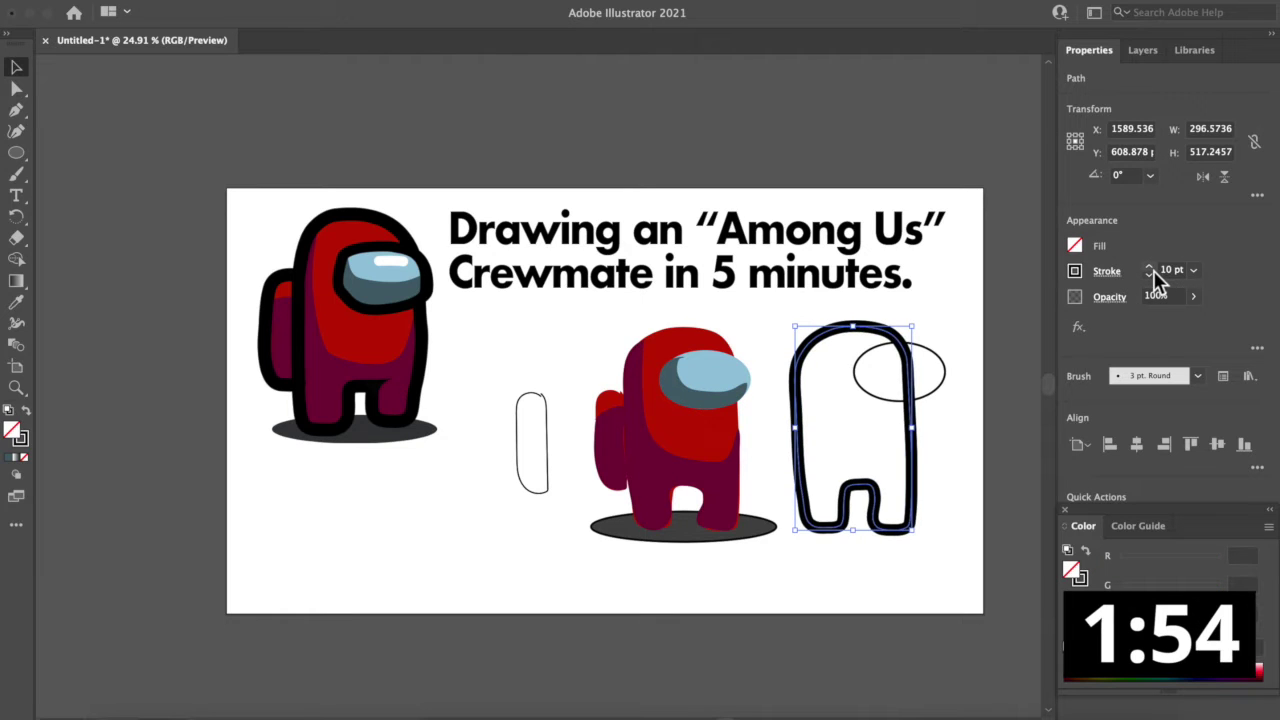
pyautogui.click(1149, 270)
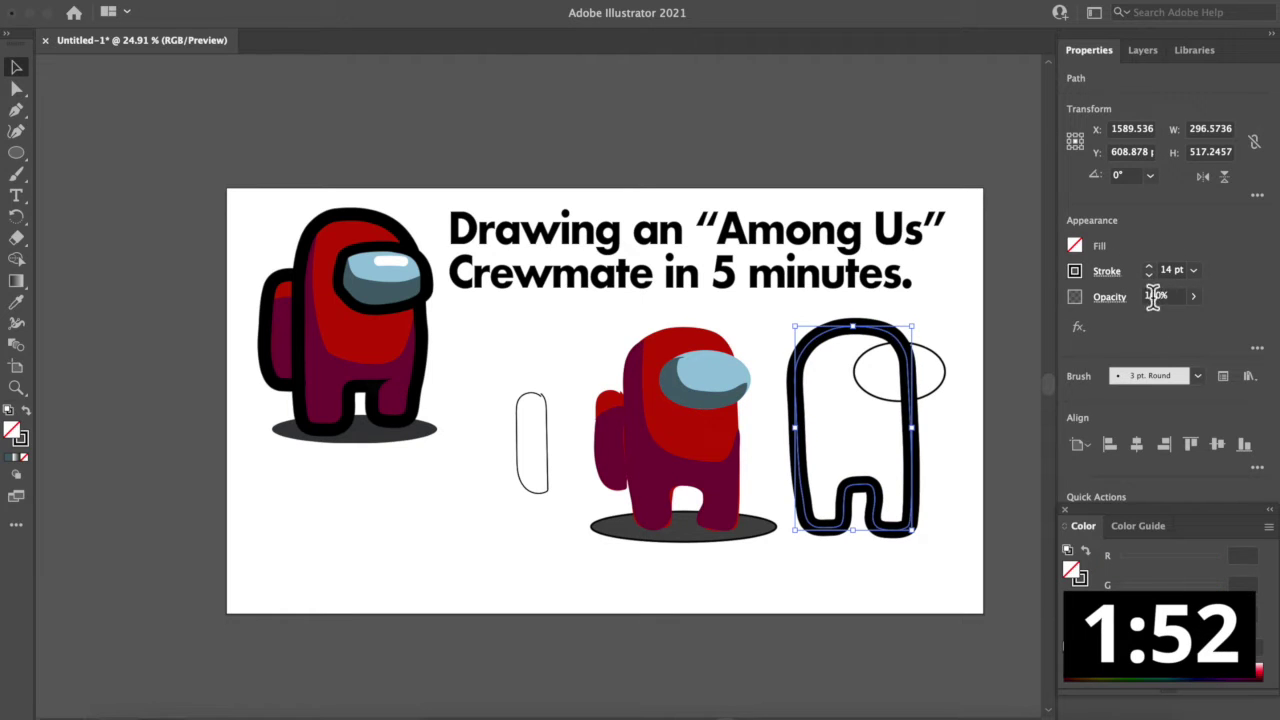
pyautogui.click(1149, 276)
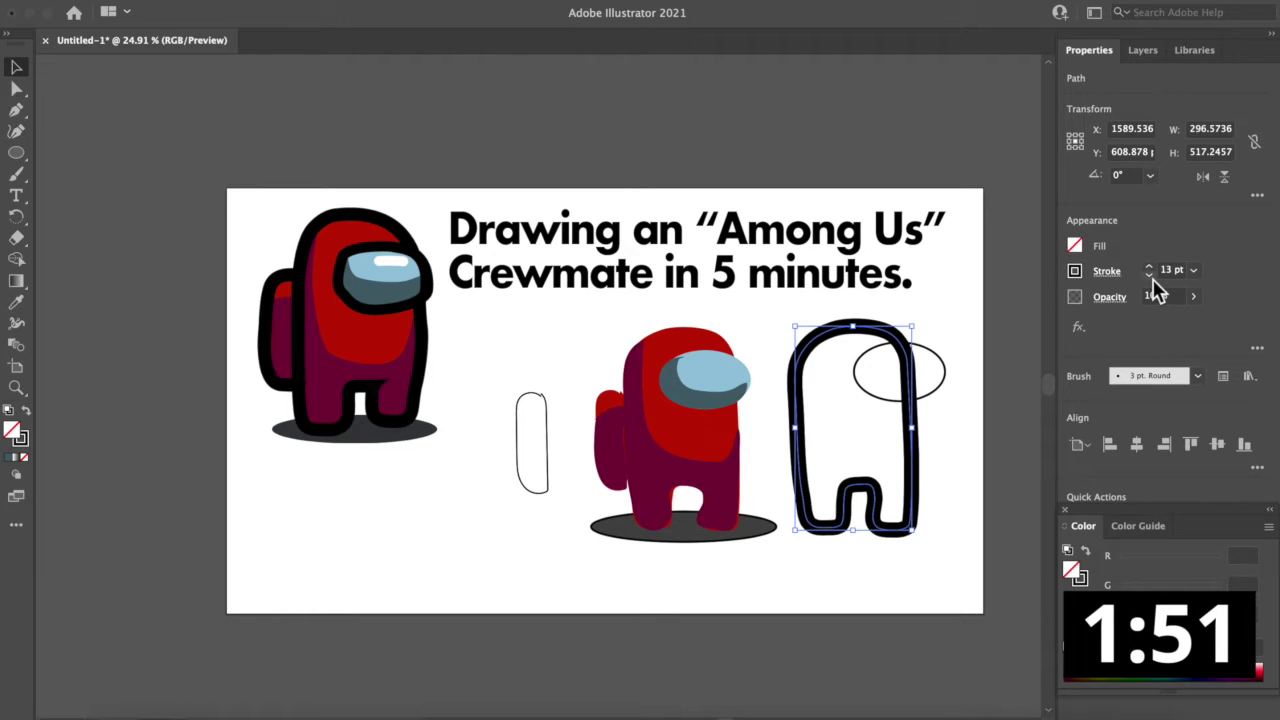
pyautogui.moveTo(922, 434)
pyautogui.mouseDown()
pyautogui.moveTo(746, 446)
pyautogui.moveTo(855, 462)
pyautogui.mouseUp()
pyautogui.click(922, 470)
pyautogui.rightClick(858, 465)
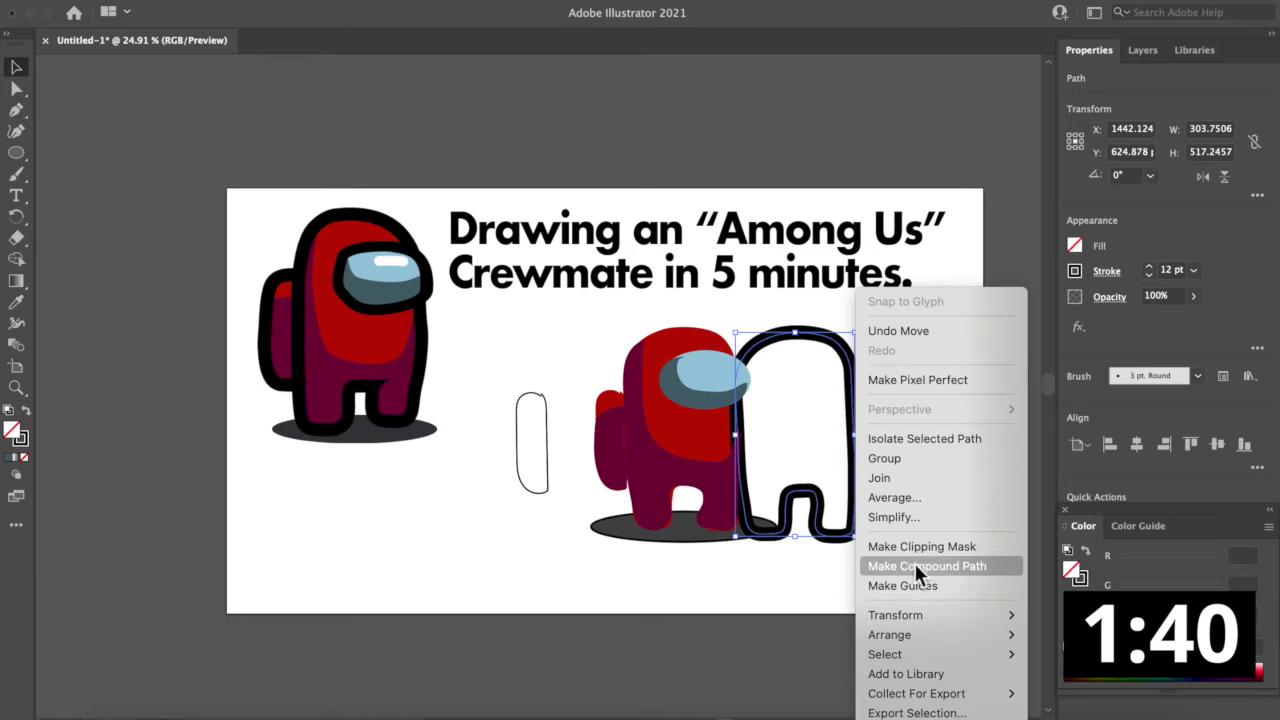
pyautogui.moveTo(889, 635)
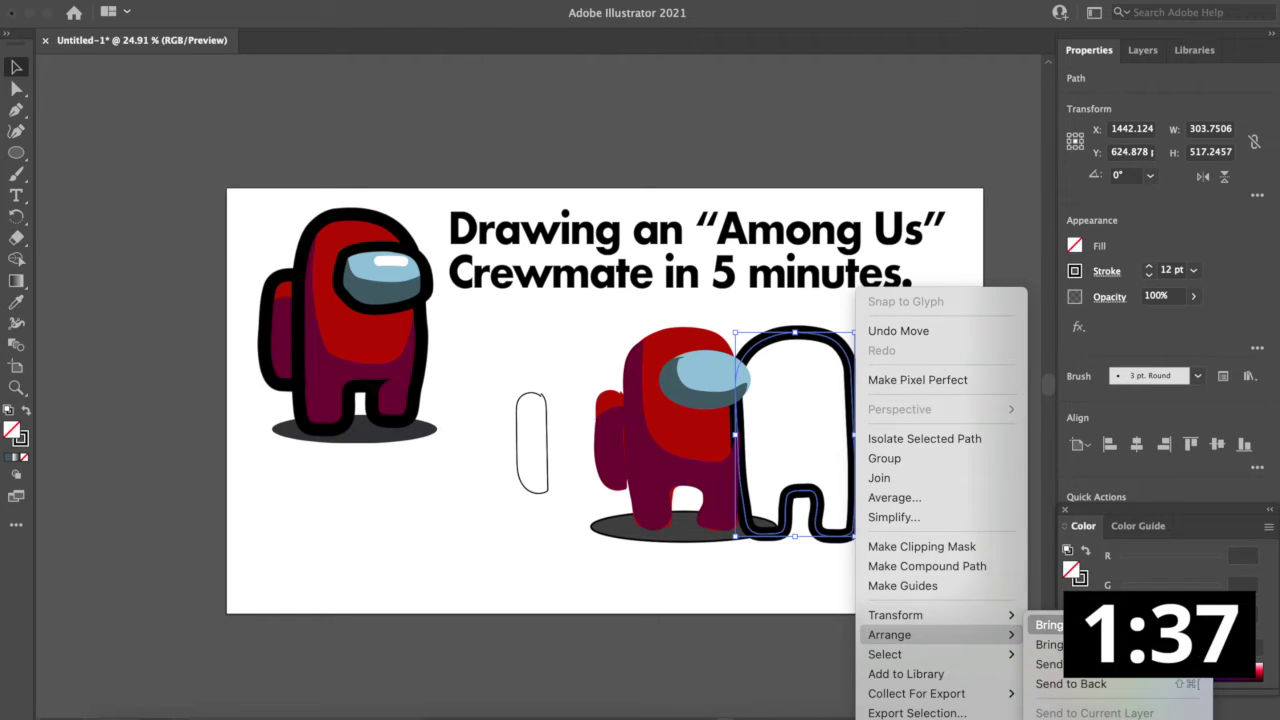
pyautogui.click(1050, 624)
pyautogui.moveTo(855, 405); pyautogui.dragTo(740, 400)
pyautogui.click(930, 362)
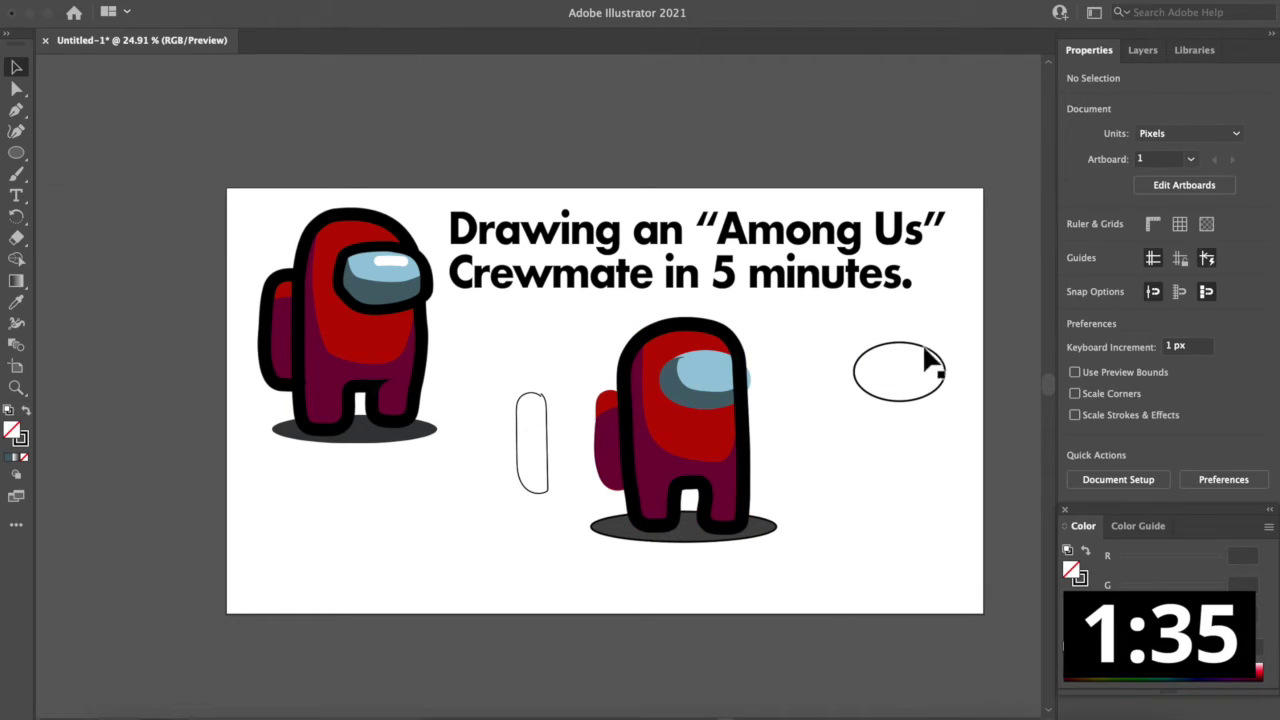
# Thicken the spare ellipse's black stroke and bring the light-blue visor to the front.
pyautogui.click(930, 362)
pyautogui.click(1152, 270)
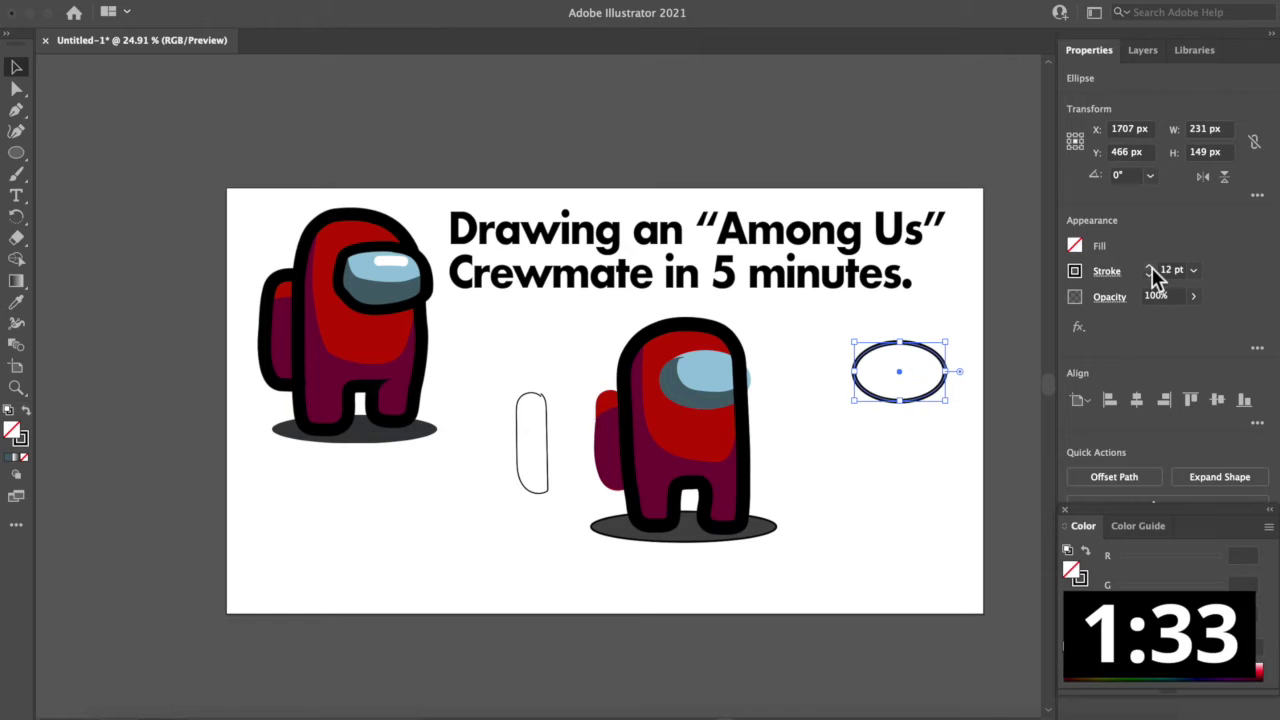
pyautogui.moveTo(940, 370); pyautogui.dragTo(875, 375)
pyautogui.click(700, 398)
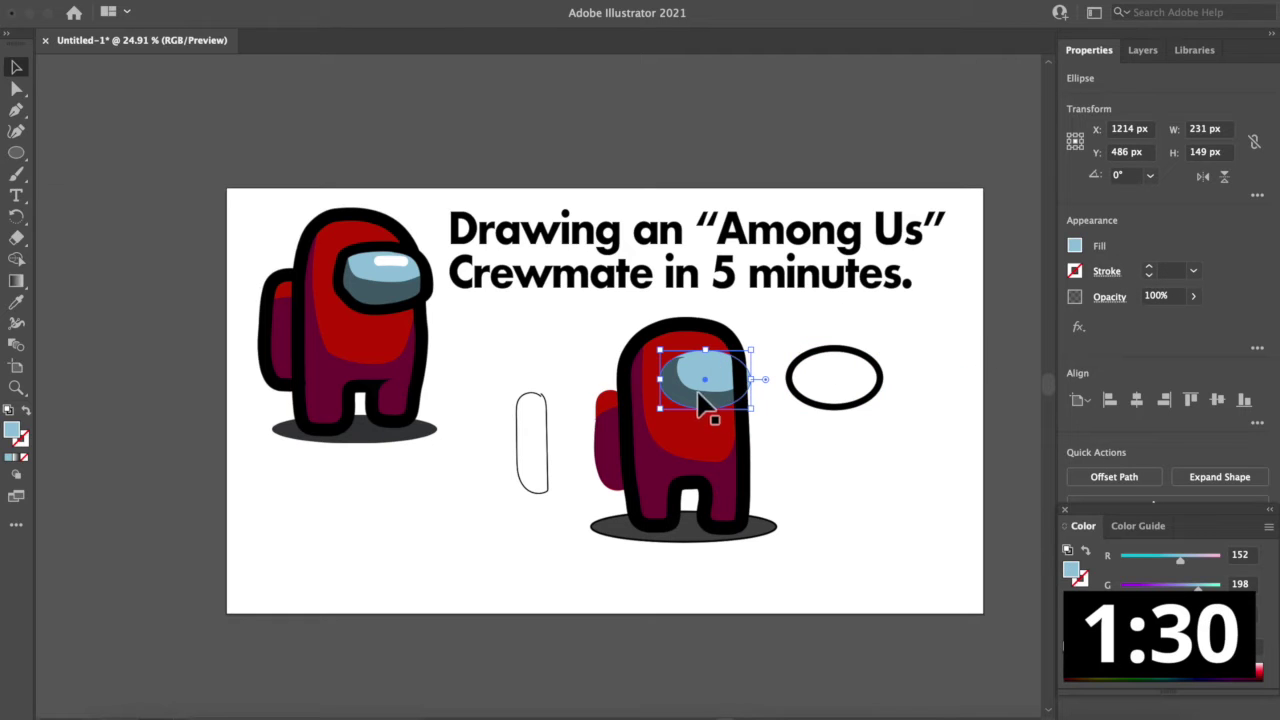
pyautogui.rightClick(694, 400)
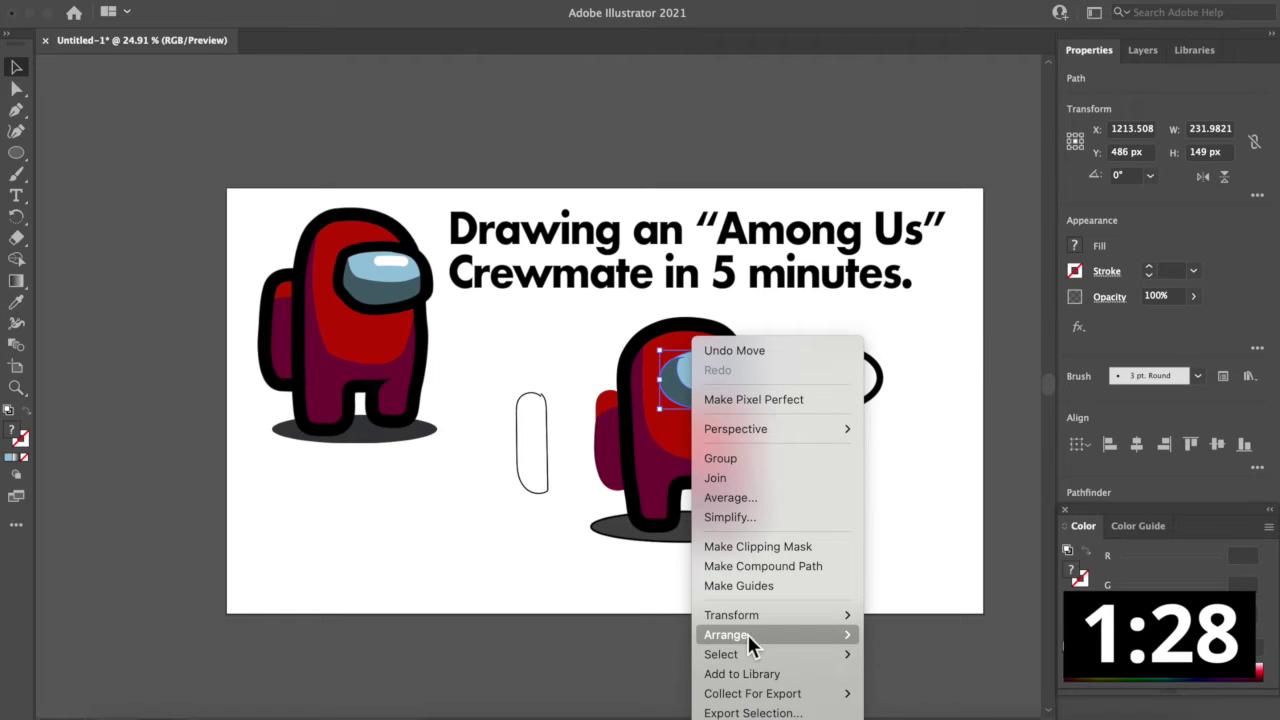
pyautogui.click(935, 625)
# Place the black ellipse ring on the visor, adjust its stacking, and select a visor anchor.
pyautogui.click(908, 501)
pyautogui.moveTo(835, 370)
pyautogui.mouseDown()
pyautogui.moveTo(735, 360)
pyautogui.moveTo(818, 370)
pyautogui.moveTo(740, 370)
pyautogui.mouseUp()
pyautogui.rightClick(818, 370)
pyautogui.moveTo(726, 634)
pyautogui.click(1030, 626)
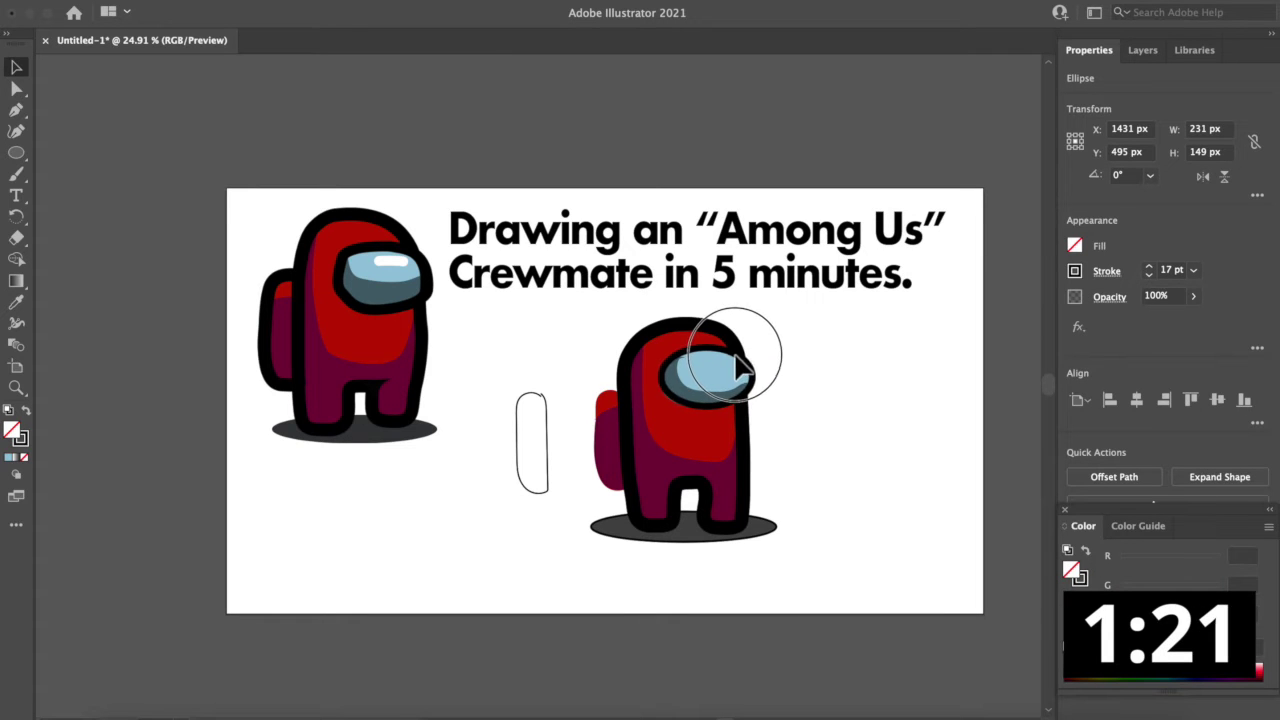
pyautogui.scroll(5, 737, 360)
pyautogui.press('a')
pyautogui.click(866, 405)
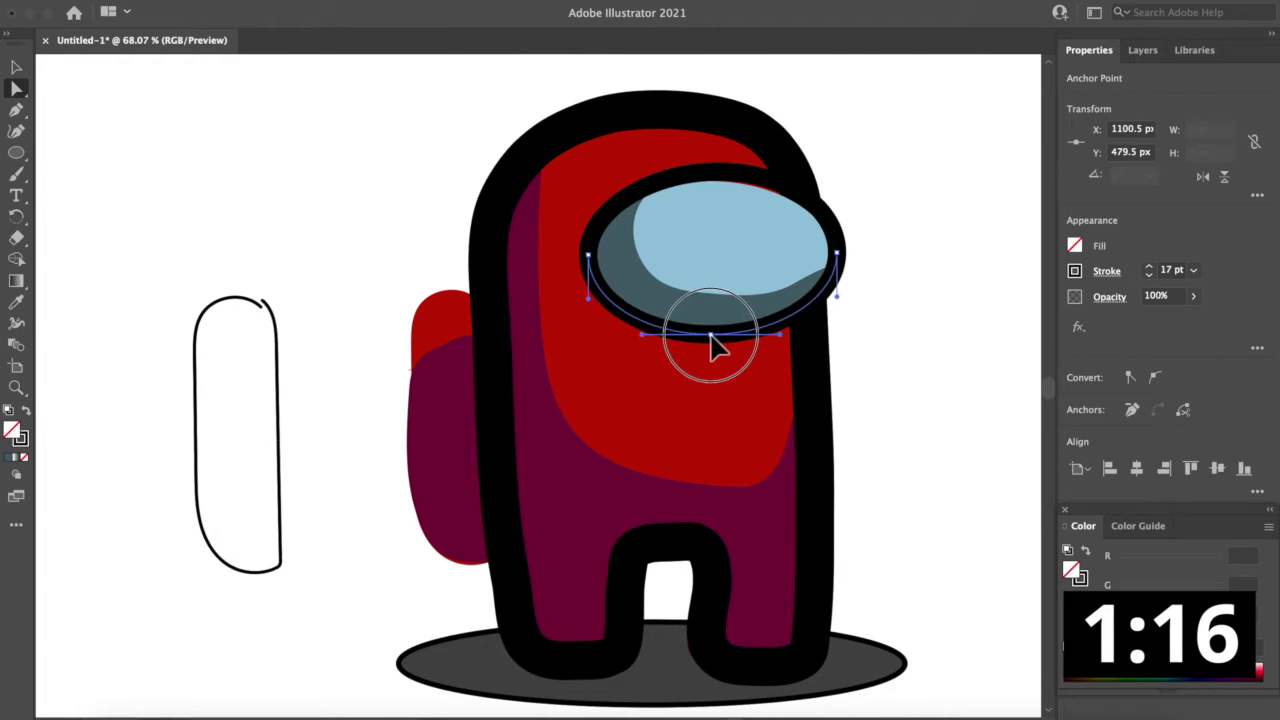
pyautogui.keyDown('alt'); pyautogui.scroll(-5, 857, 371); pyautogui.keyUp('alt')
# Place the 11 pt black pill outline on the backpack and send it behind the crewmate.
pyautogui.click(16, 66)
pyautogui.click(970, 413)
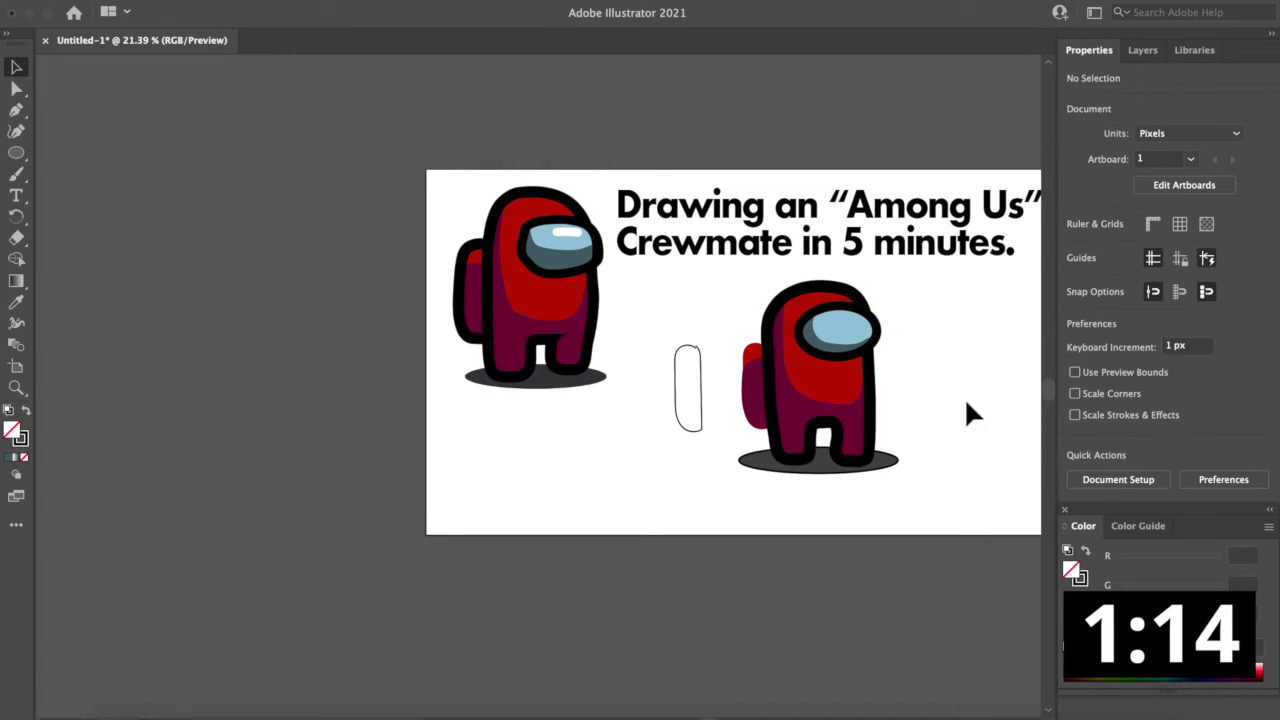
pyautogui.click(699, 365)
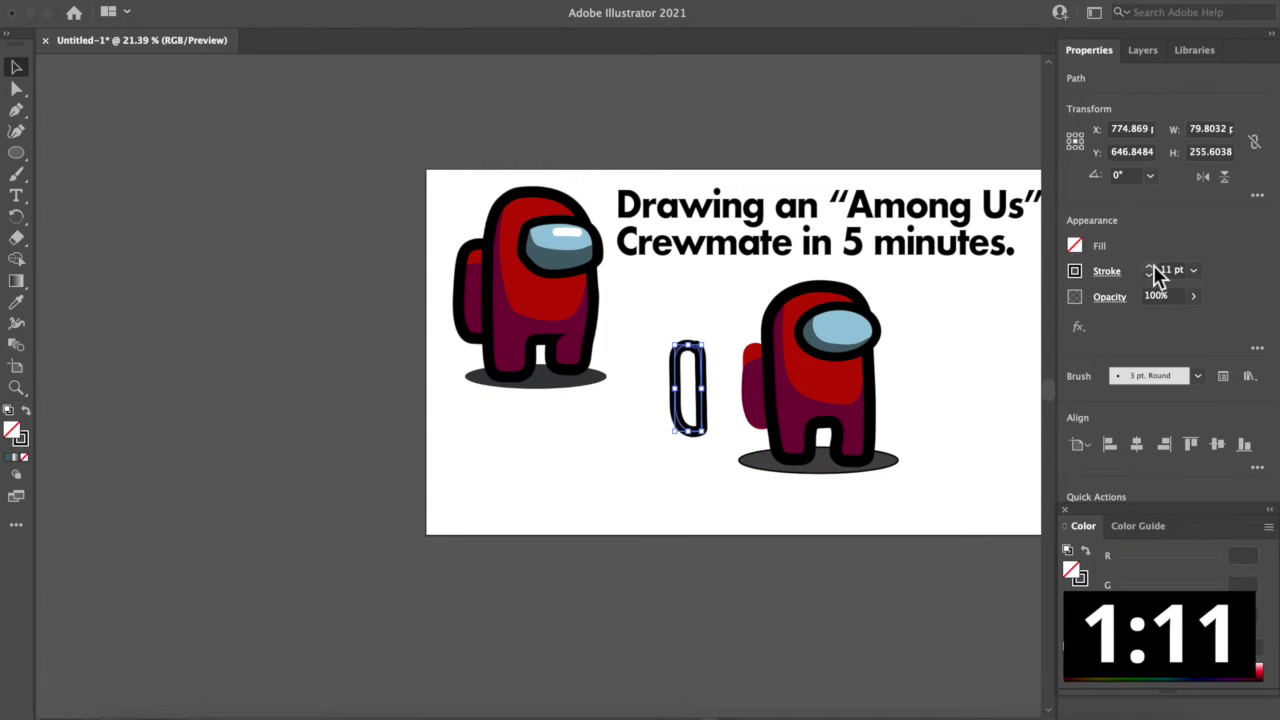
pyautogui.moveTo(703, 380)
pyautogui.mouseDown()
pyautogui.moveTo(755, 380)
pyautogui.moveTo(712, 390)
pyautogui.mouseUp()
pyautogui.rightClick(700, 382)
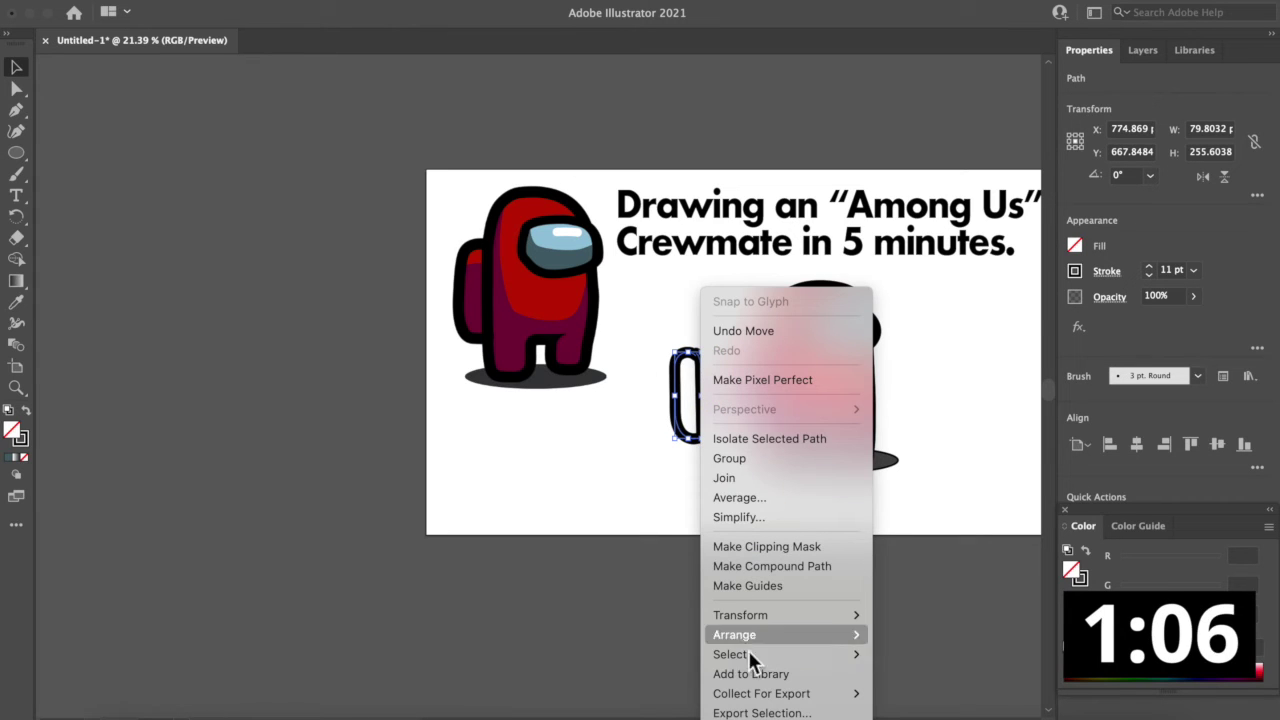
pyautogui.moveTo(735, 634)
pyautogui.click(907, 626)
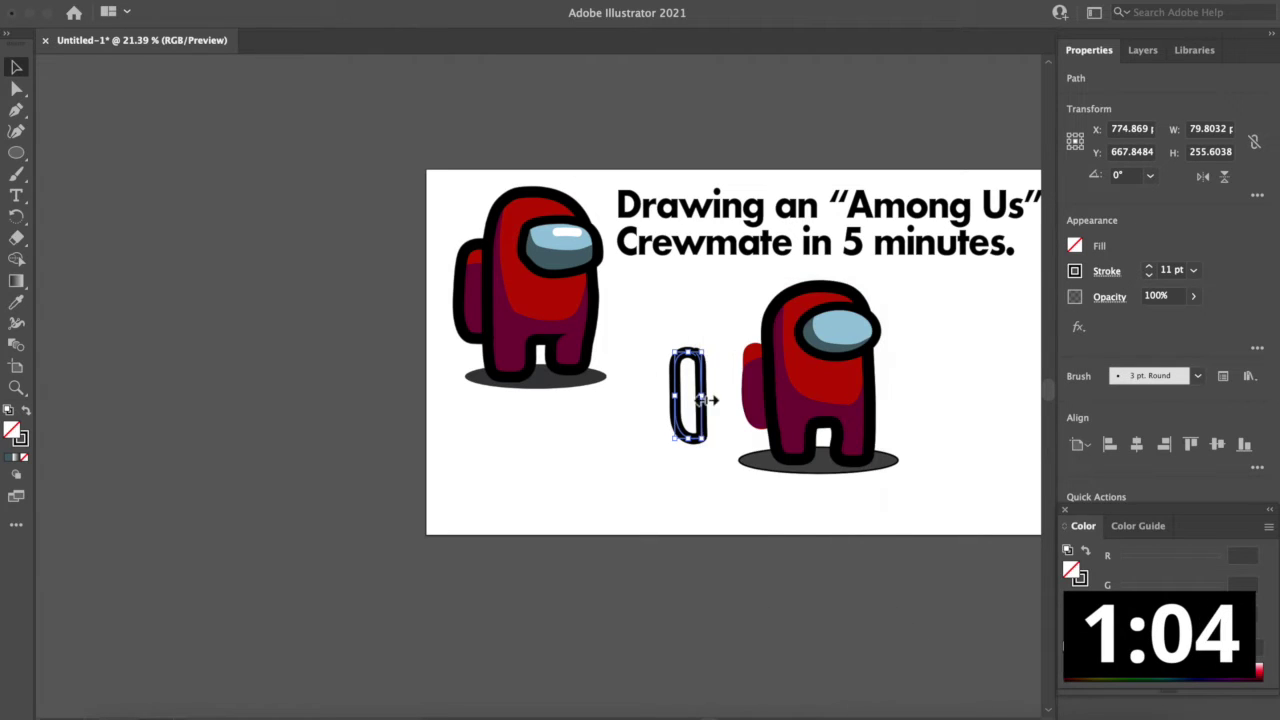
pyautogui.moveTo(706, 400); pyautogui.dragTo(770, 380)
pyautogui.click(668, 400)
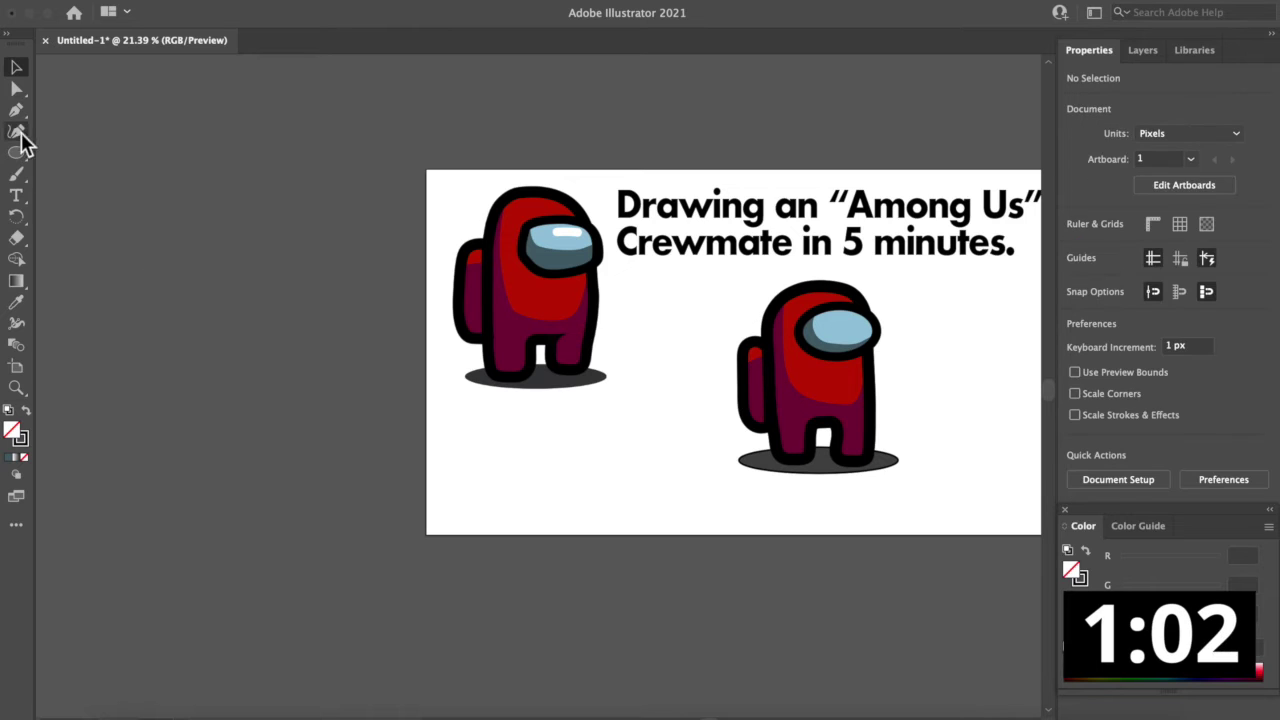
# Paint a brushed highlight stroke across the visor.
pyautogui.click(16, 174)
pyautogui.scroll(3, 857, 323)
pyautogui.moveTo(700, 332); pyautogui.dragTo(750, 326)
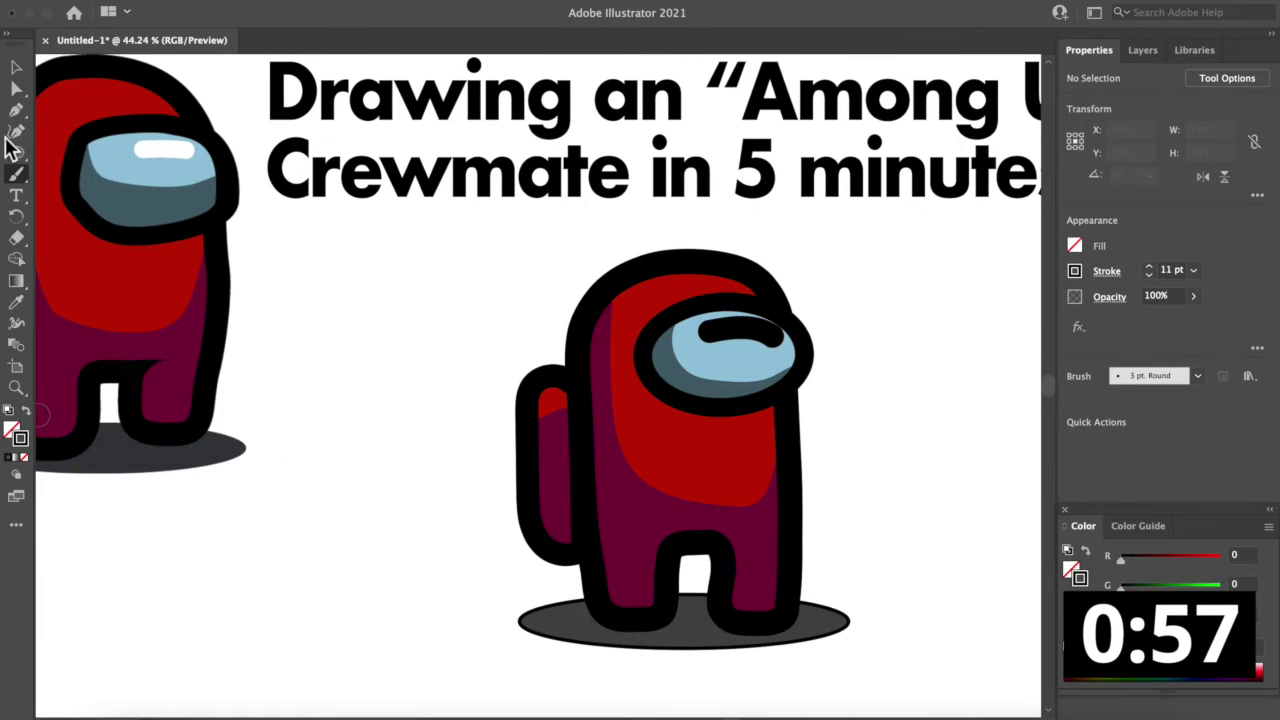
# Change the visor highlight stroke colour to white (FFFFFF).
pyautogui.click(16, 66)
pyautogui.click(700, 338)
pyautogui.doubleClick(20, 440)
pyautogui.moveTo(457, 457); pyautogui.dragTo(396, 257)
pyautogui.click(806, 266)
pyautogui.click(371, 372)
# Make the visor highlight slimmer and select the floor shadow ellipse.
pyautogui.click(755, 334)
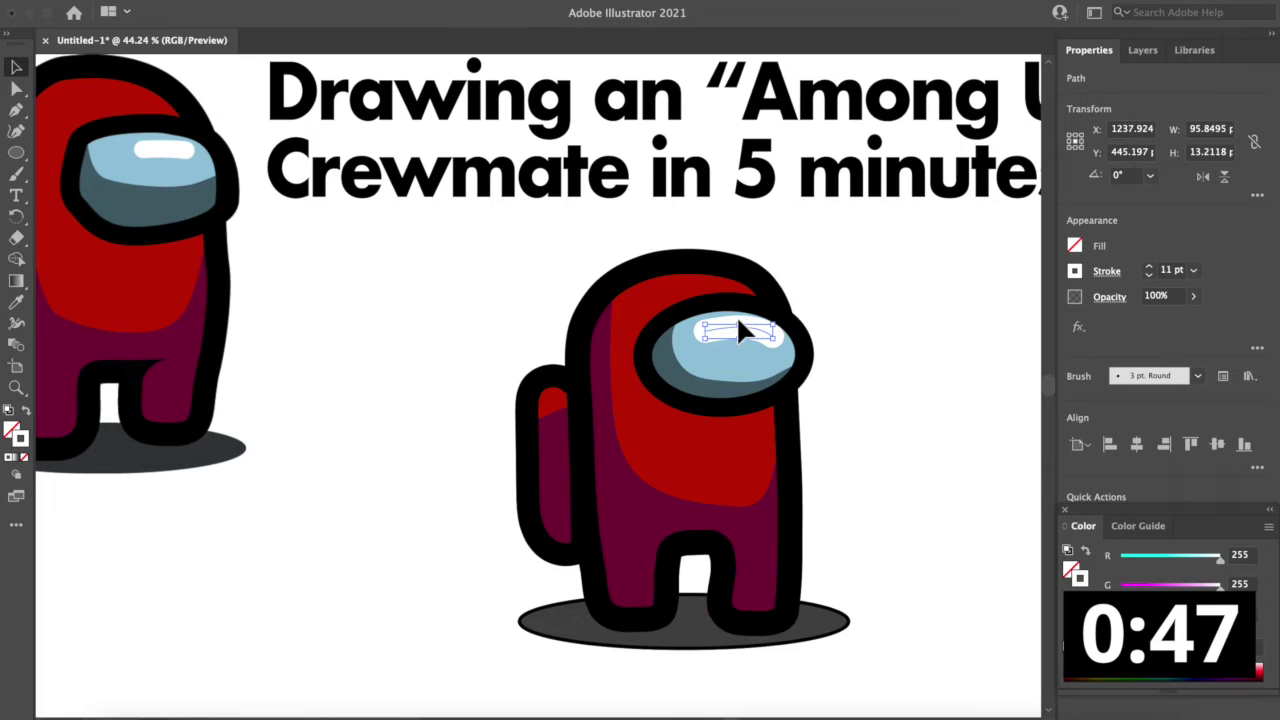
pyautogui.click(910, 343)
pyautogui.click(775, 340)
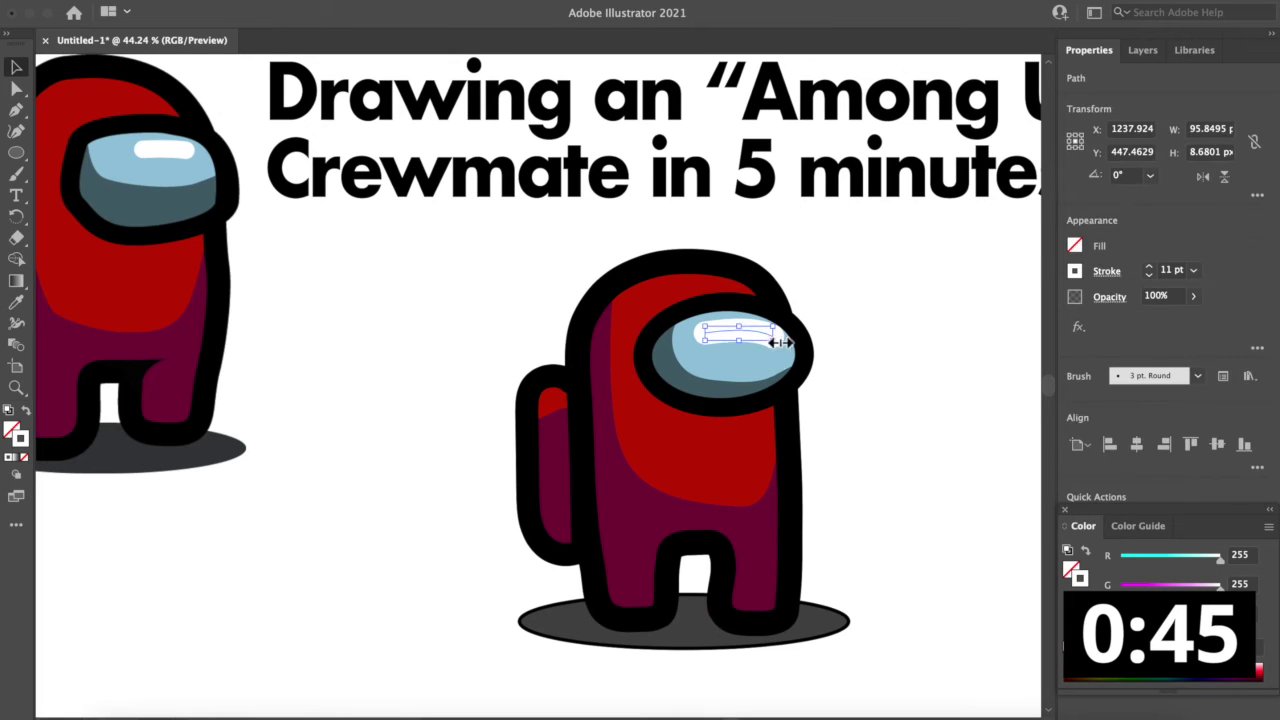
pyautogui.click(886, 314)
pyautogui.click(834, 617)
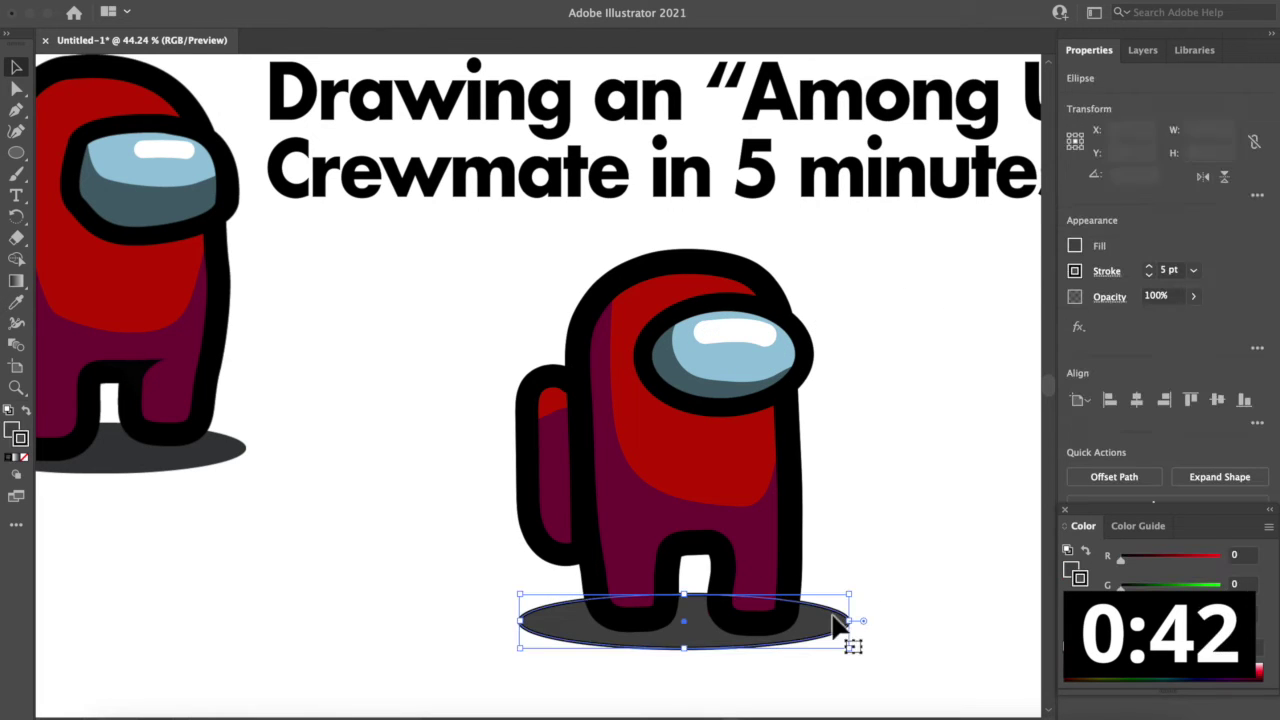
pyautogui.click(338, 430)
pyautogui.hotkey('ctrl', '-')
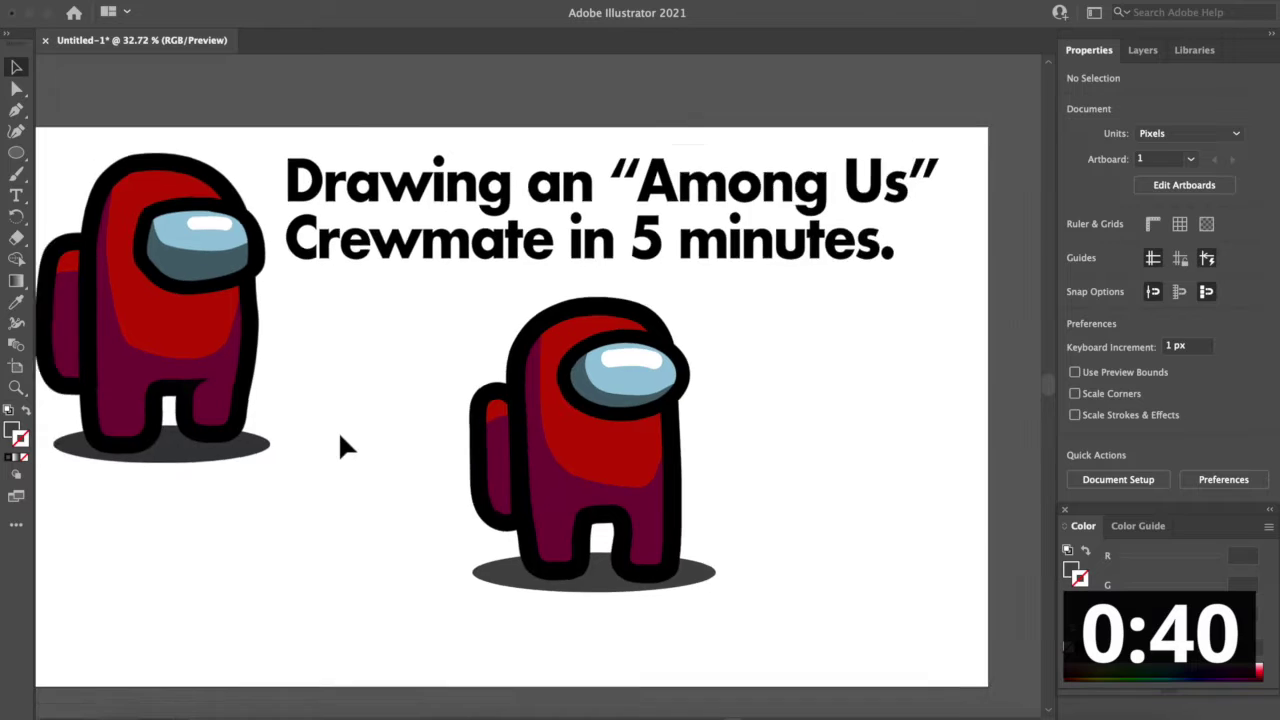
pyautogui.scroll(1, 338, 430)
pyautogui.click(687, 527)
pyautogui.click(800, 550)
pyautogui.click(640, 530)
pyautogui.scroll(2, 651, 537)
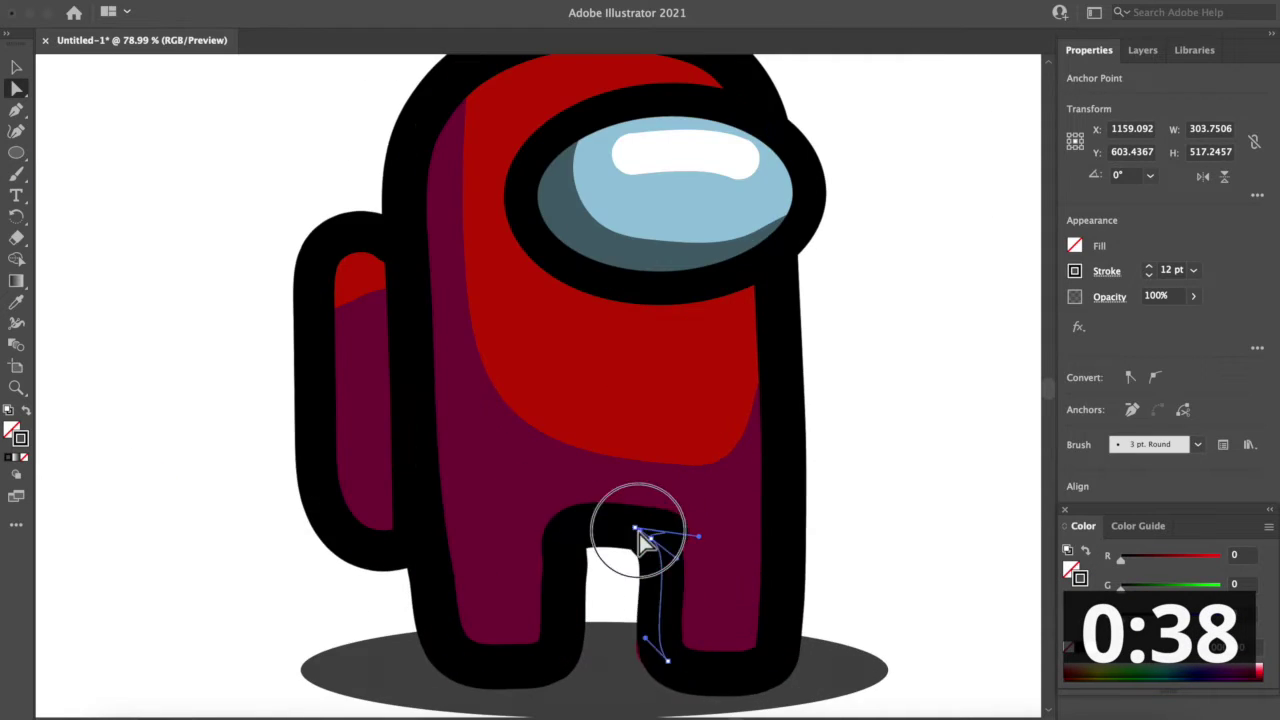
pyautogui.scroll(-2, 651, 537)
pyautogui.scroll(3, 700, 600)
pyautogui.click(706, 620)
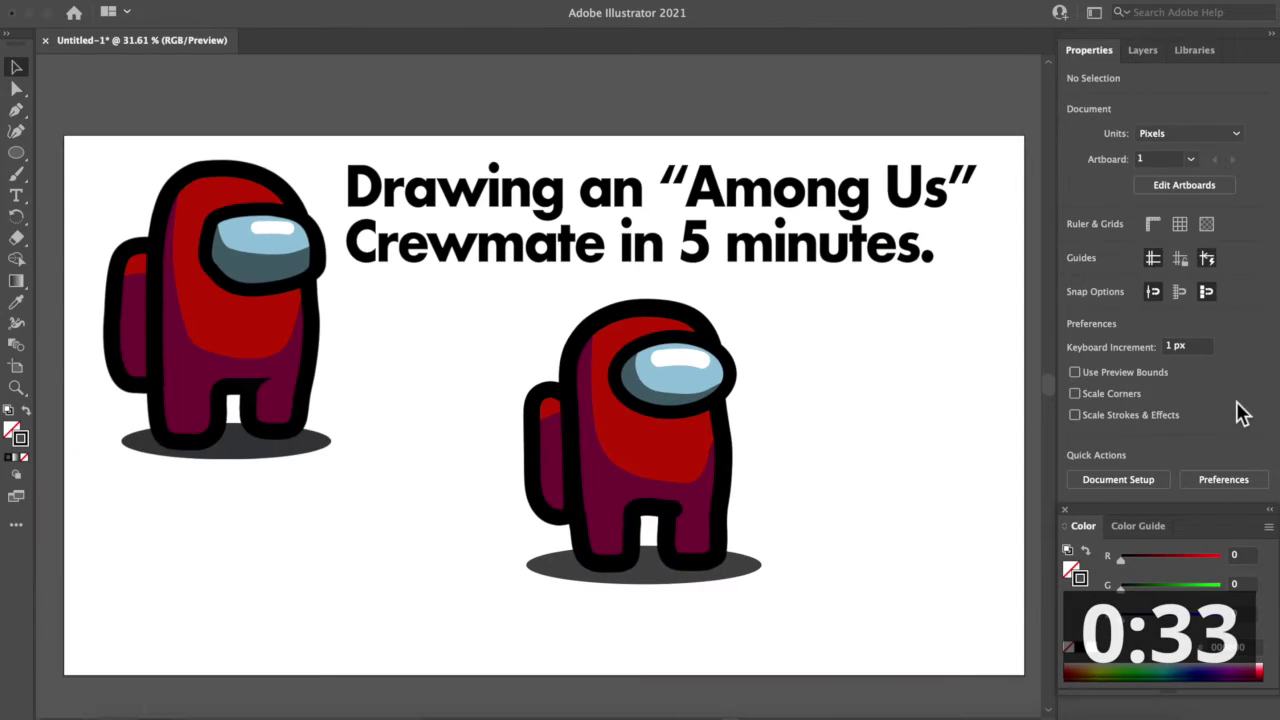
pyautogui.click(600, 385)
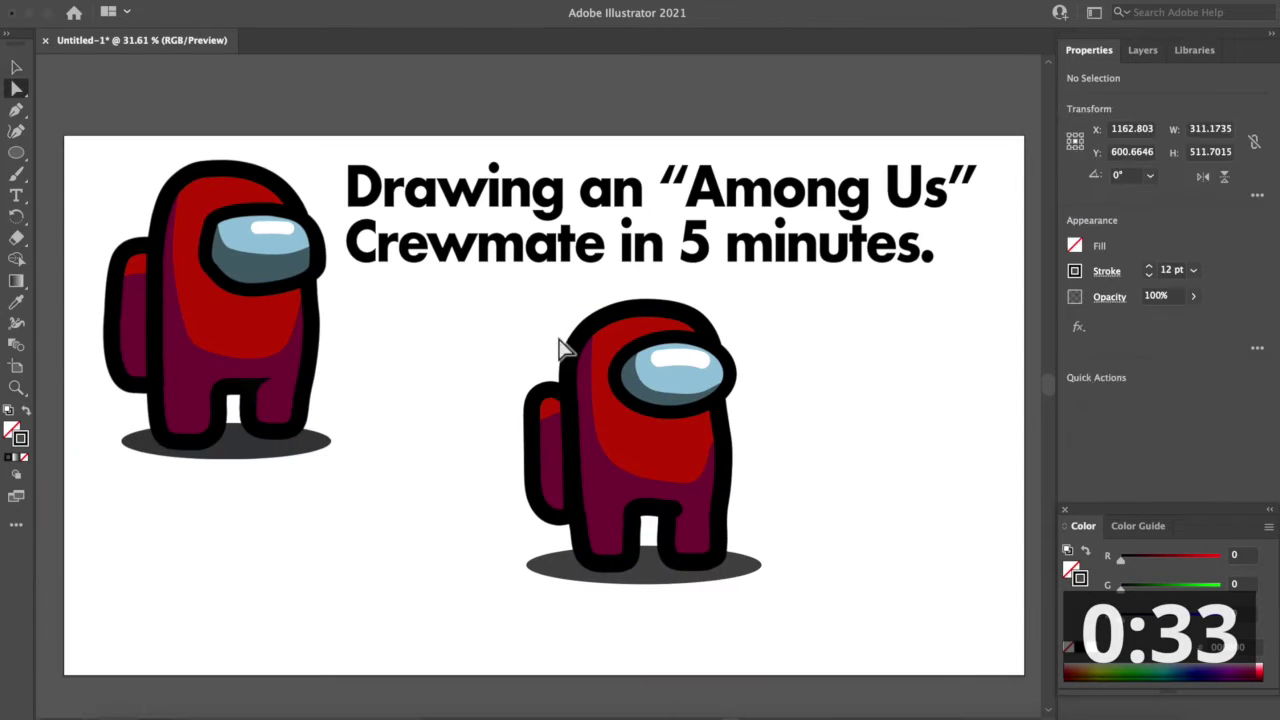
pyautogui.click(670, 360)
pyautogui.scroll(3, 670, 330)
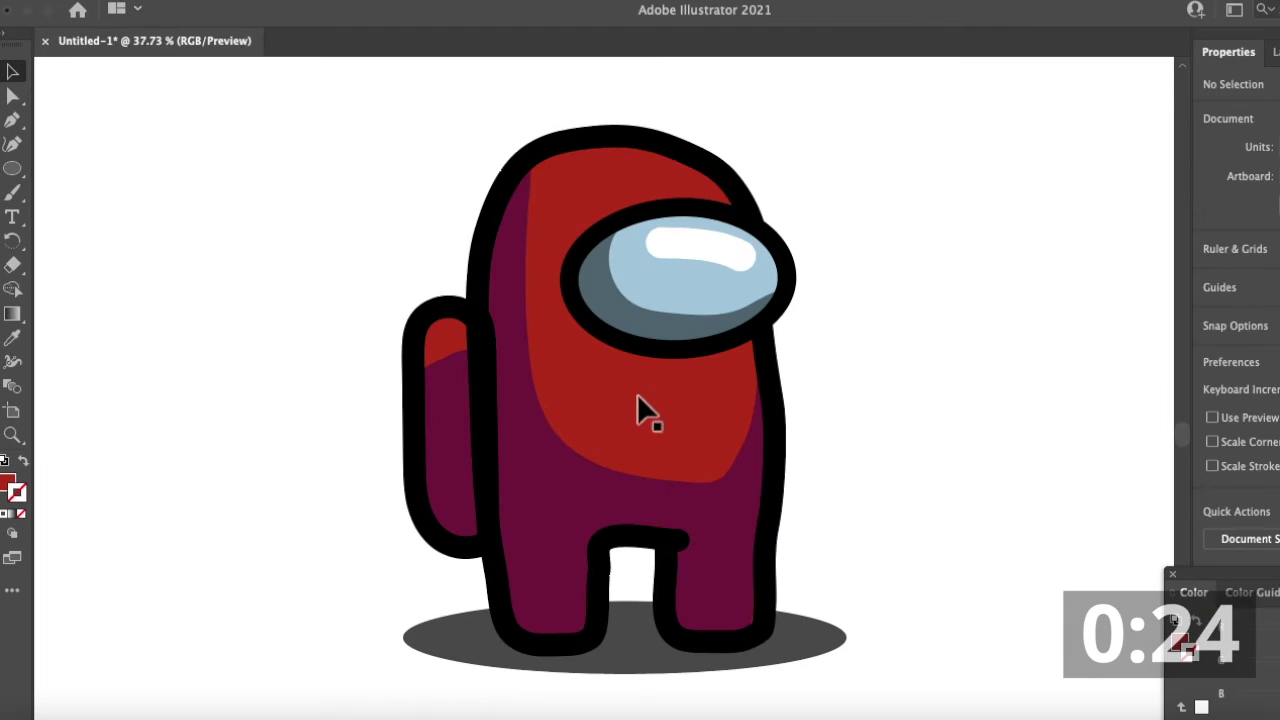
# Recolour the crewmate's front light green and its main body dark green.
pyautogui.click(640, 408)
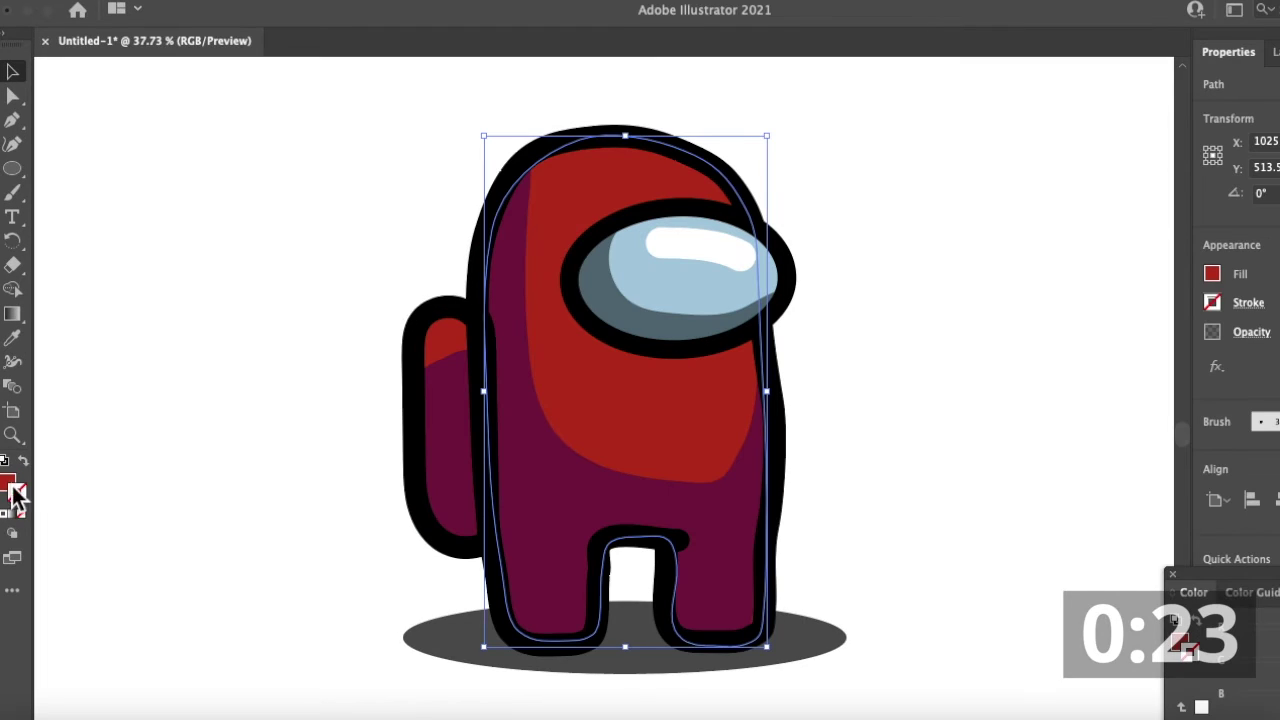
pyautogui.doubleClick(12, 490)
pyautogui.click(755, 439)
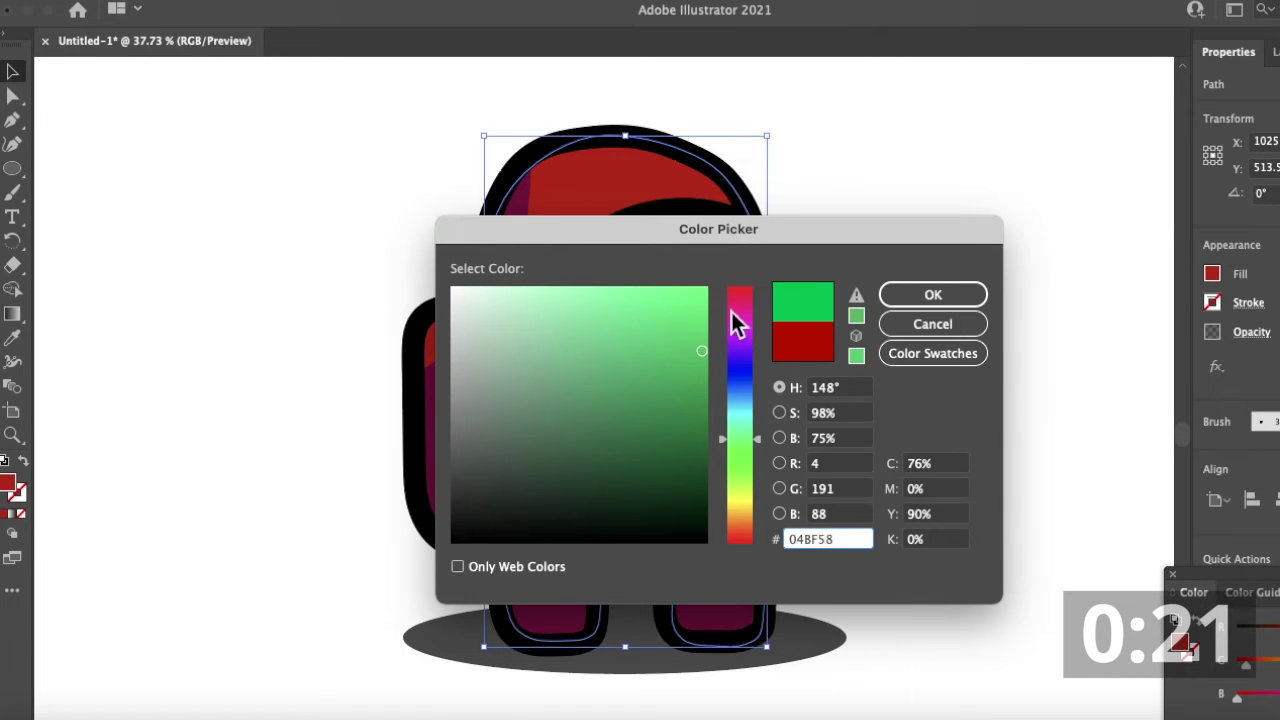
pyautogui.click(933, 296)
pyautogui.click(522, 445)
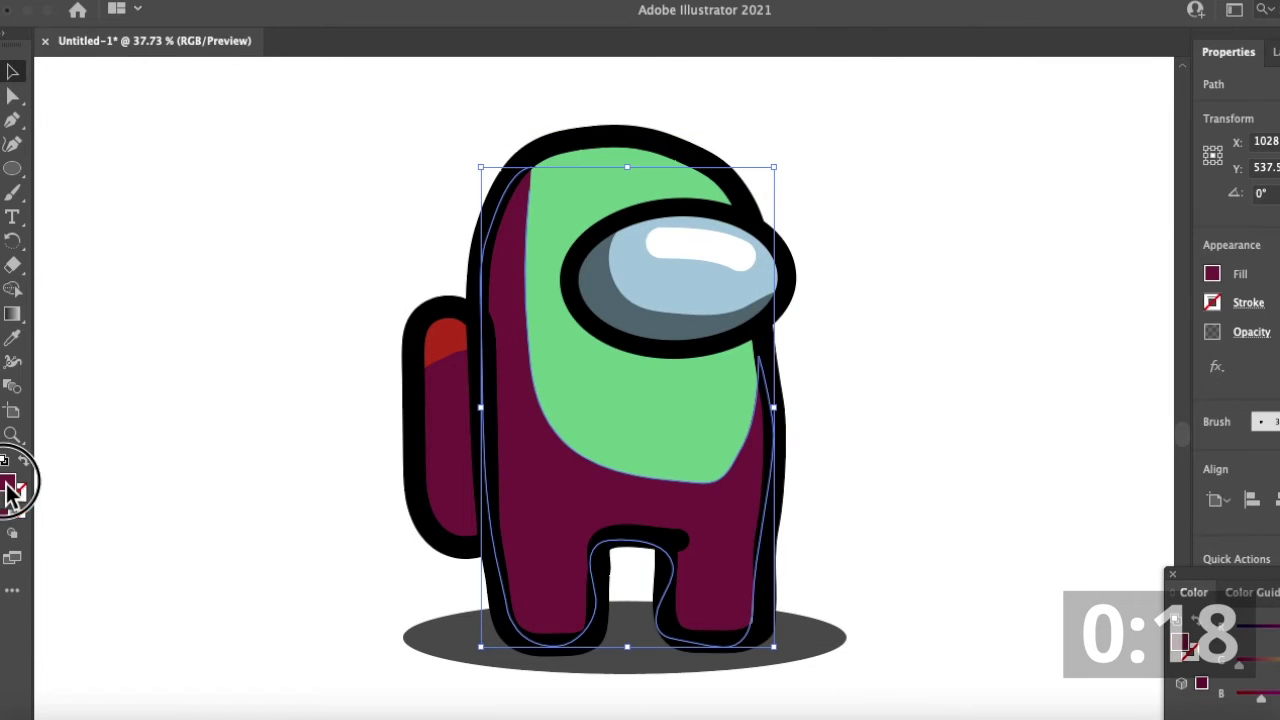
pyautogui.doubleClick(12, 488)
pyautogui.click(740, 466)
pyautogui.click(933, 294)
# Eyedrop the body's dark green onto the backpack's inner shape and select the backpack highlight.
pyautogui.click(956, 300)
pyautogui.click(450, 432)
pyautogui.click(544, 487)
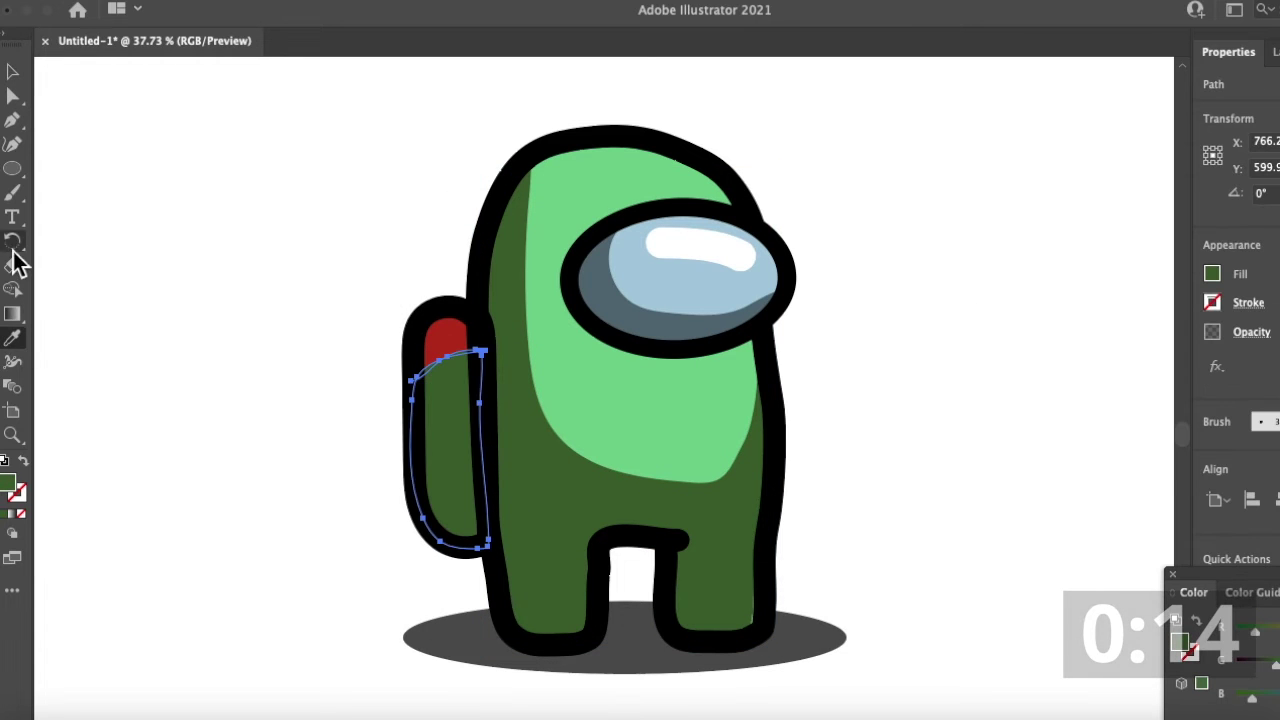
pyautogui.click(12, 71)
pyautogui.click(443, 330)
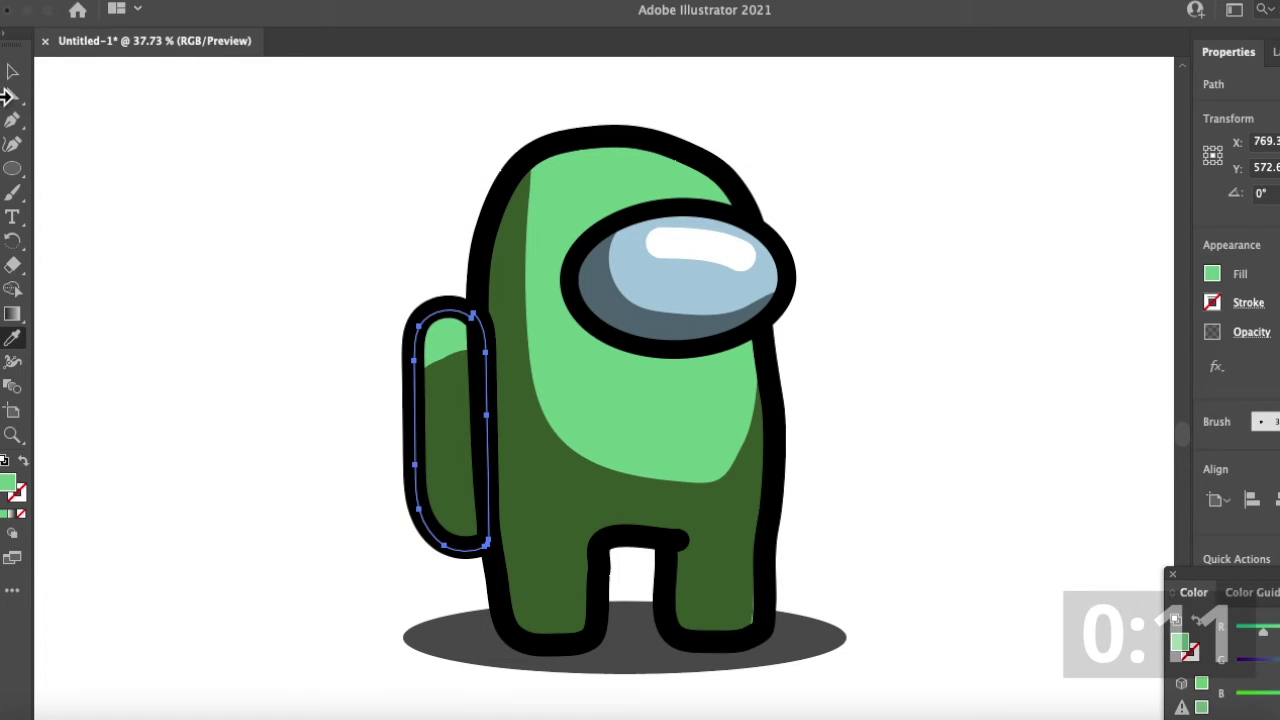
pyautogui.hotkey('ctrl', 'shift', 'a')
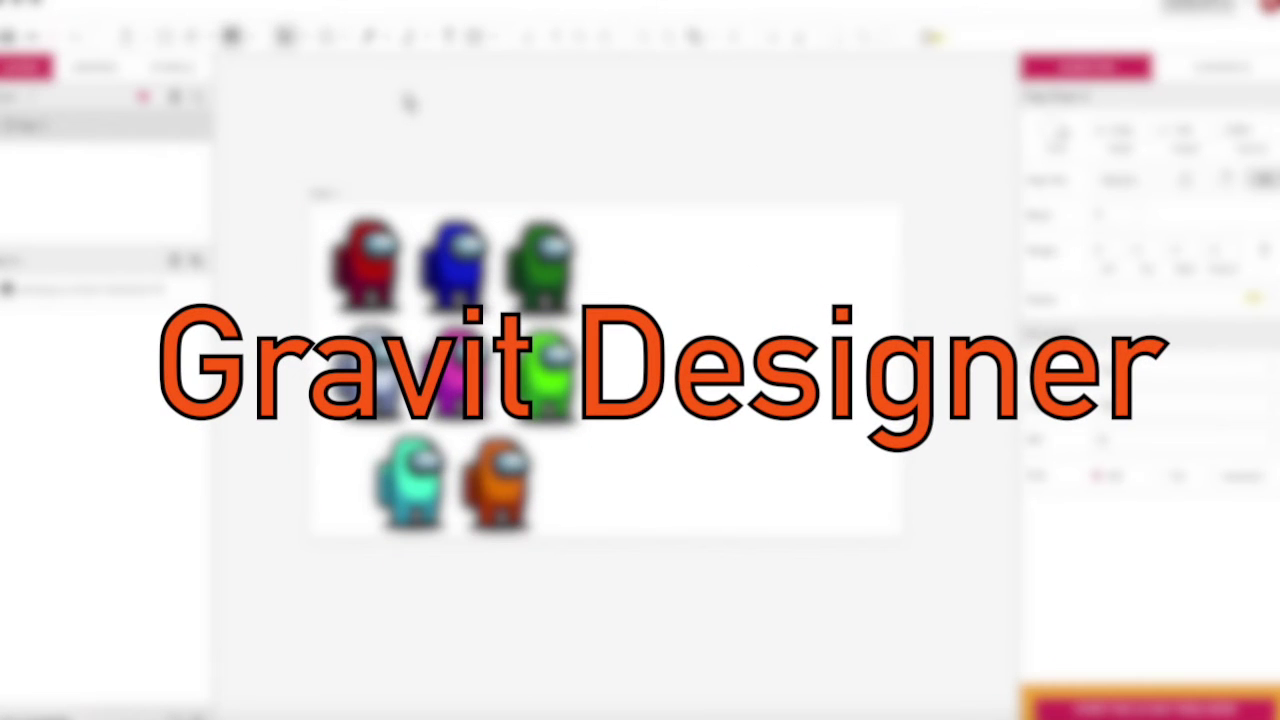
# Draw a tall rectangle beside the reference and round it into a pill-shaped body.
pyautogui.click(327, 40)
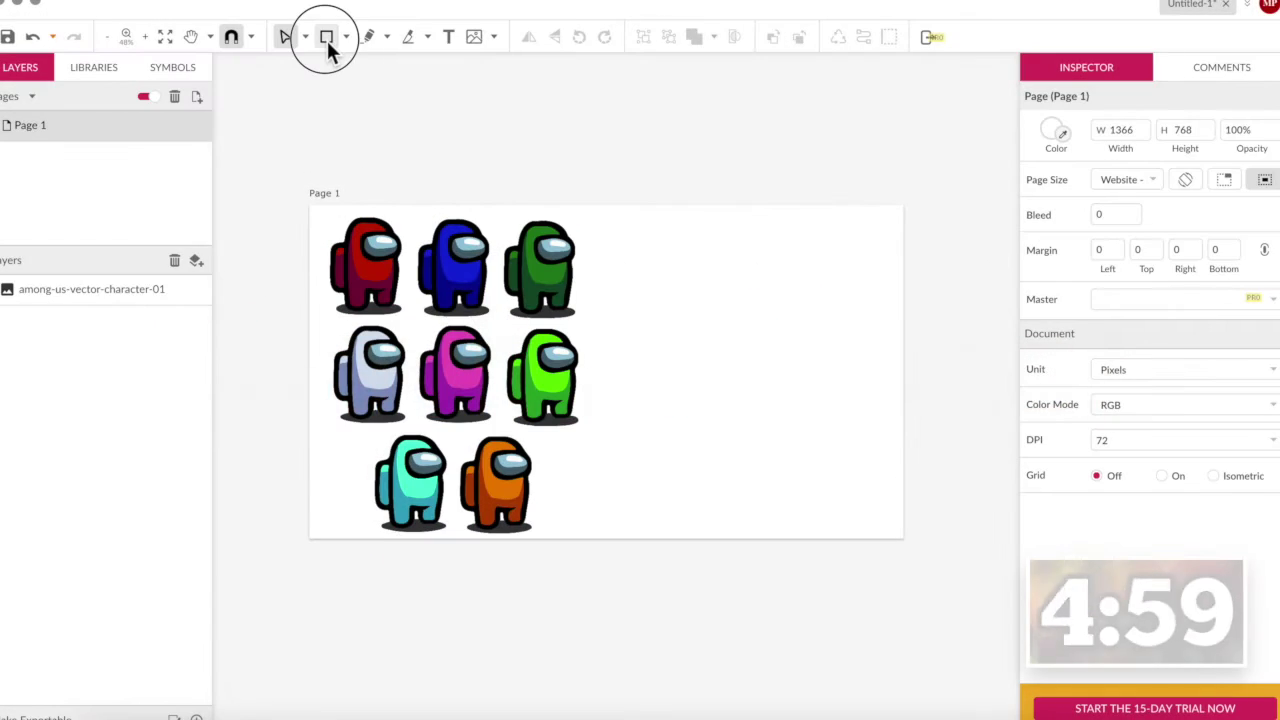
pyautogui.moveTo(683, 244); pyautogui.dragTo(814, 451)
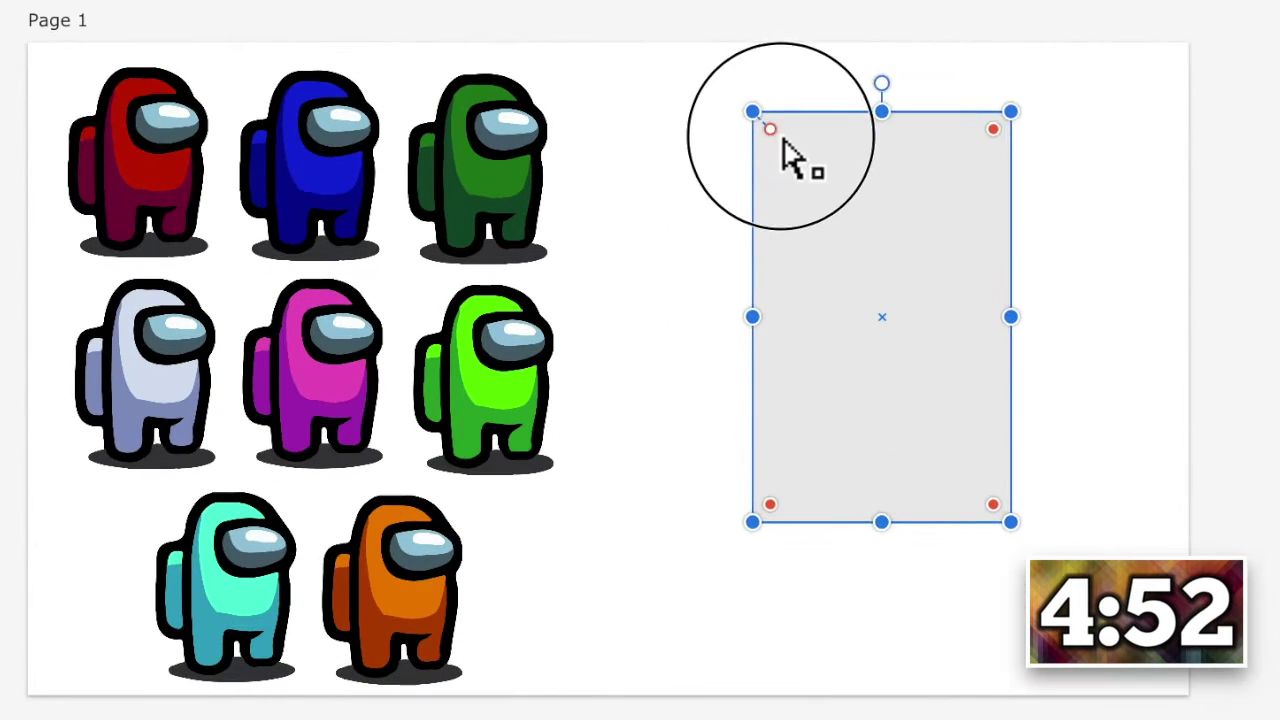
pyautogui.moveTo(783, 142); pyautogui.dragTo(900, 248)
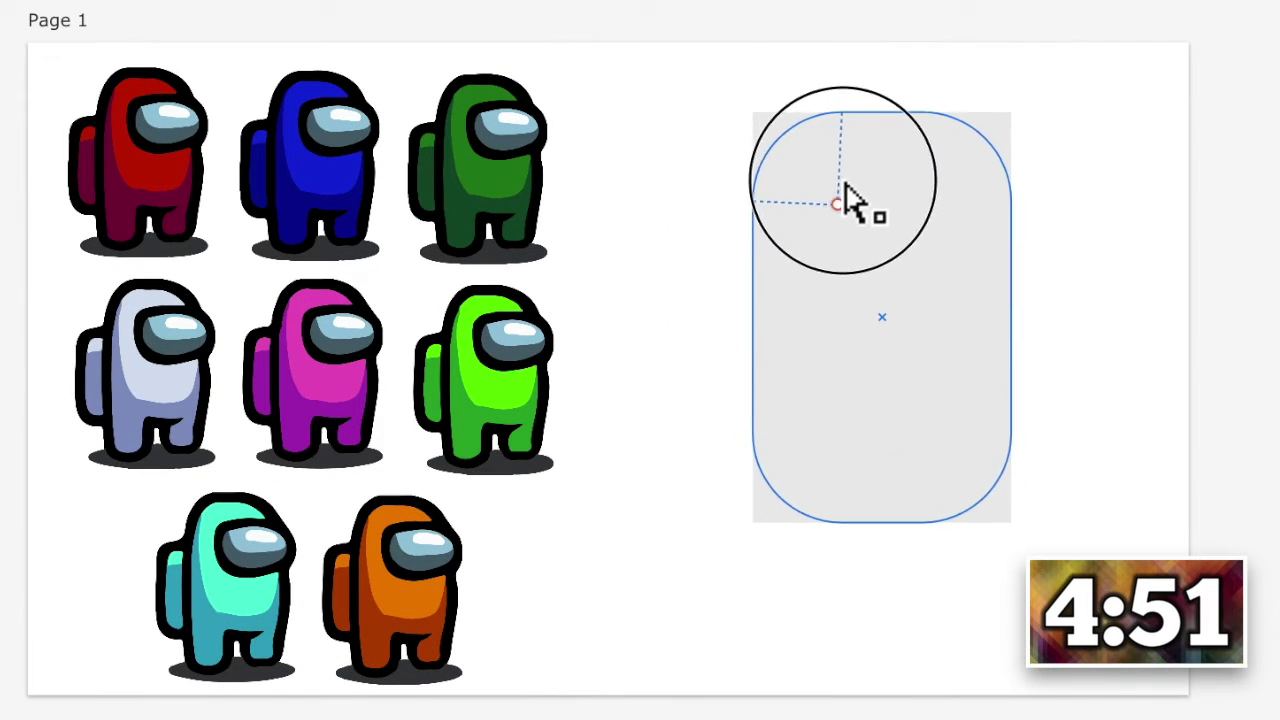
pyautogui.click(704, 286)
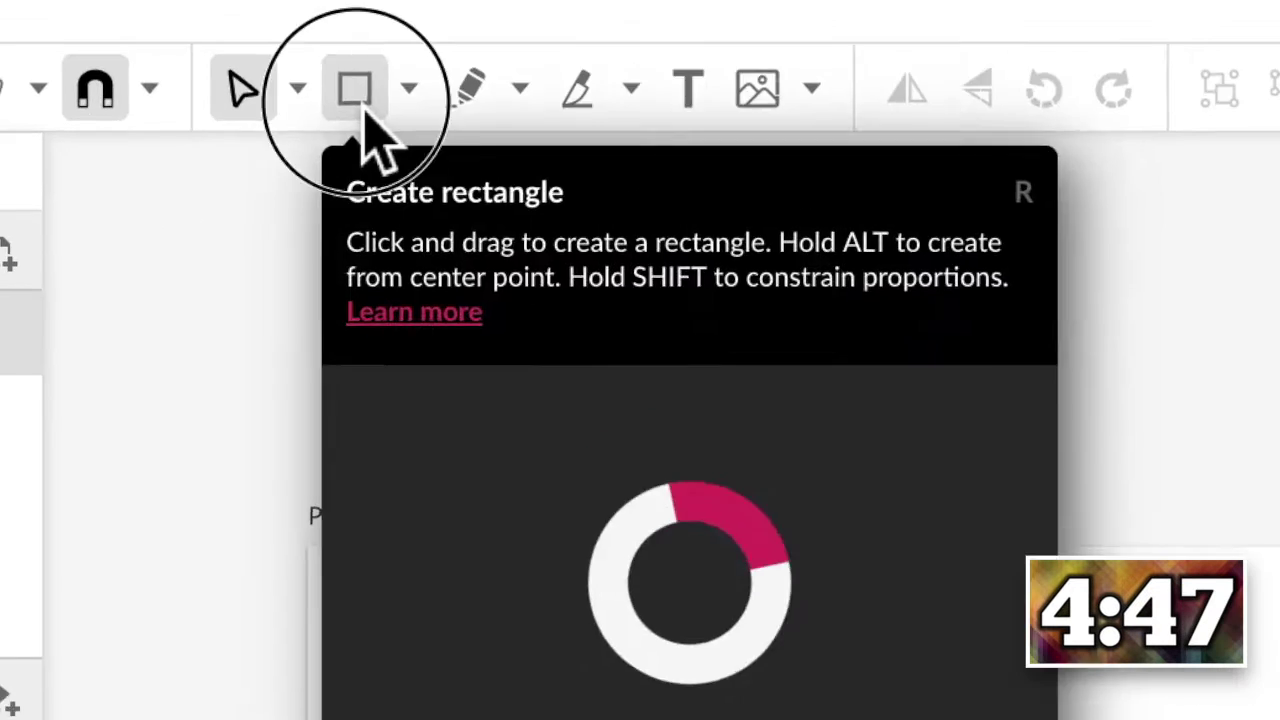
# Add a rounded leg rectangle under the body and duplicate it as the second leg.
pyautogui.click(355, 90)
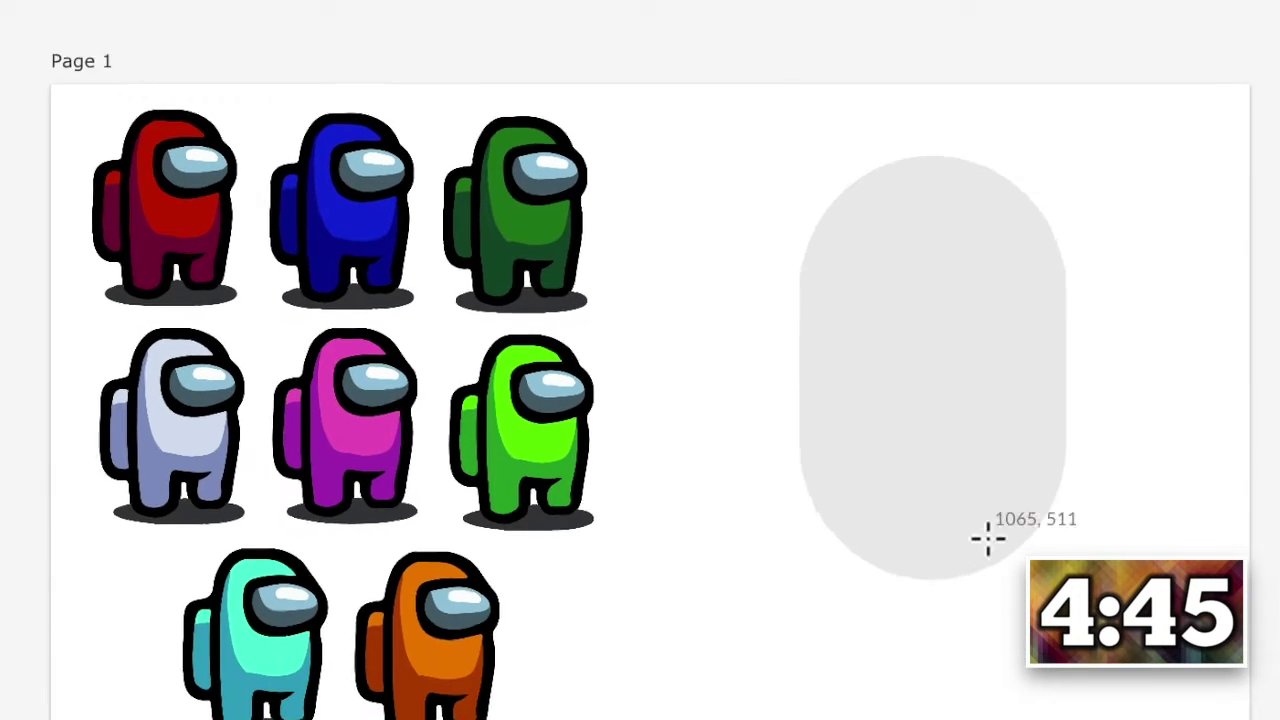
pyautogui.moveTo(908, 418)
pyautogui.mouseDown()
pyautogui.moveTo(1018, 595)
pyautogui.moveTo(1003, 570)
pyautogui.mouseUp()
pyautogui.moveTo(922, 443); pyautogui.dragTo(943, 451)
pyautogui.click(1063, 523)
pyautogui.moveTo(986, 529)
pyautogui.mouseDown()
pyautogui.moveTo(986, 514)
pyautogui.moveTo(958, 590)
pyautogui.mouseUp()
pyautogui.click(951, 560)
pyautogui.click(1194, 491)
pyautogui.moveTo(985, 520); pyautogui.dragTo(989, 514)
pyautogui.moveTo(966, 566)
pyautogui.mouseDown()
pyautogui.moveTo(966, 600)
pyautogui.moveTo(991, 537)
pyautogui.moveTo(823, 537)
pyautogui.mouseUp()
pyautogui.click(963, 563)
pyautogui.click(677, 497)
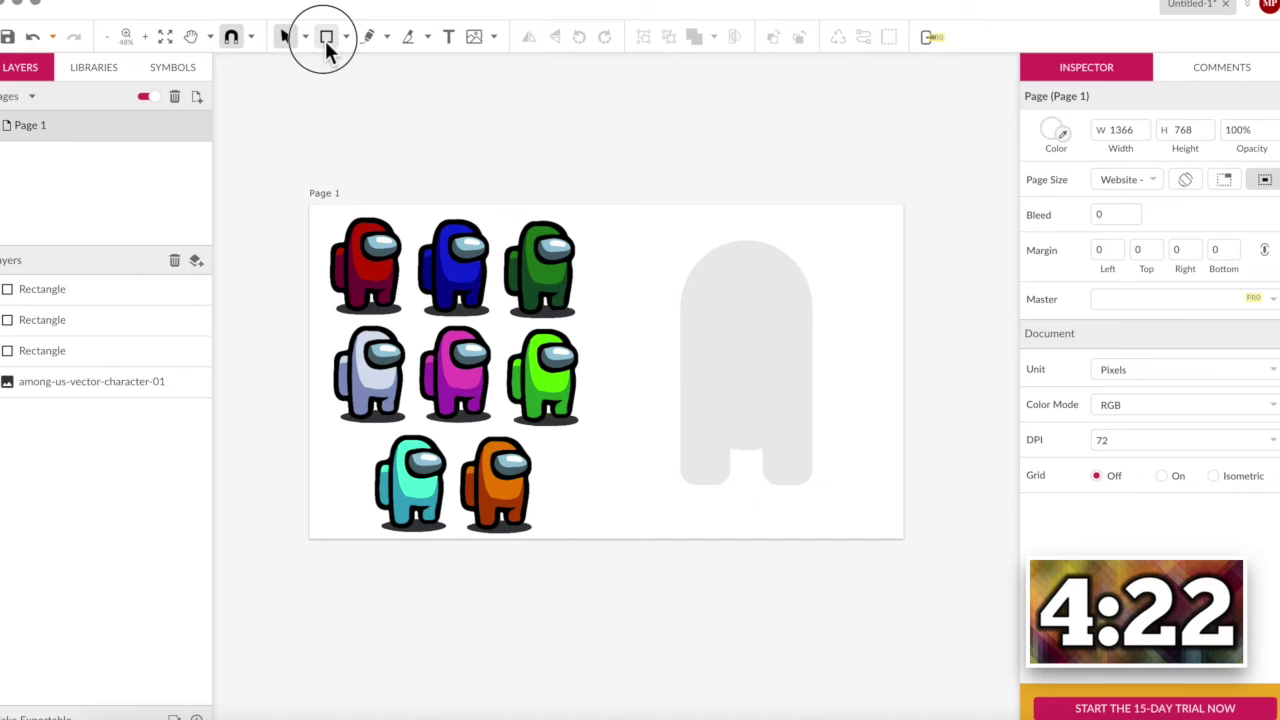
# Draw a widened pill-shaped backpack on the body's left, then select all body shapes.
pyautogui.click(326, 40)
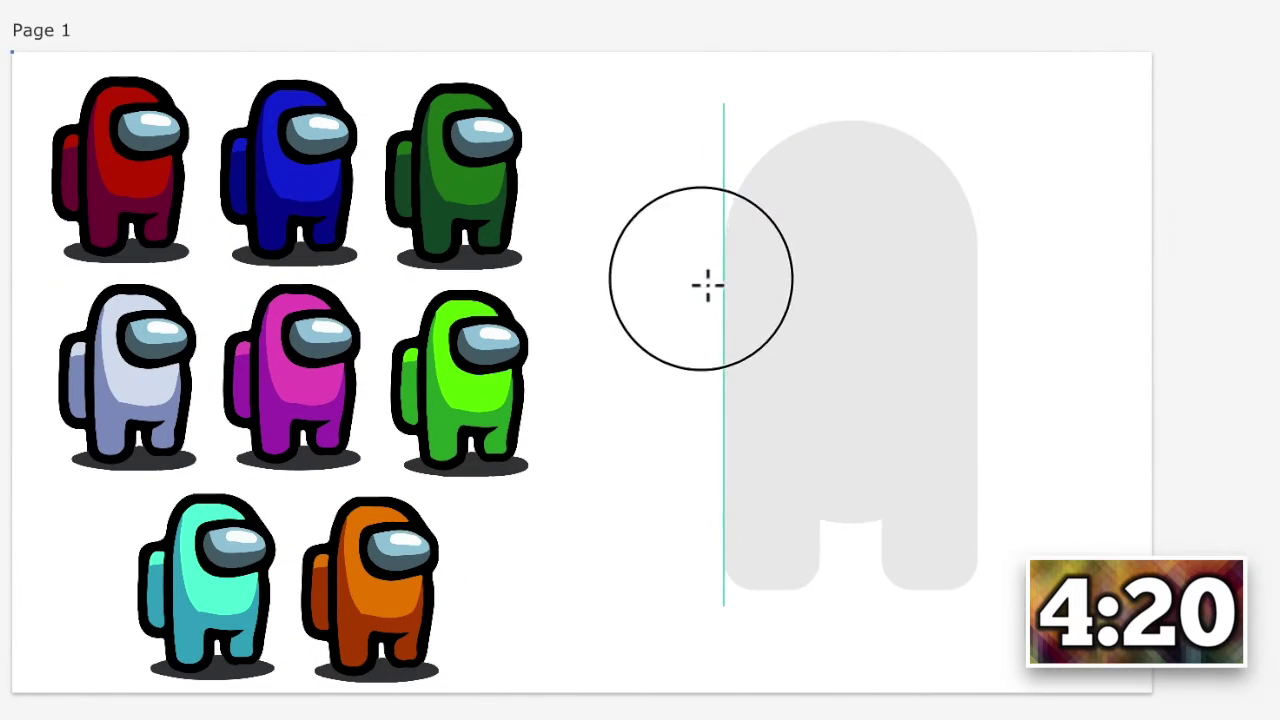
pyautogui.moveTo(723, 266); pyautogui.dragTo(664, 508)
pyautogui.click(697, 325)
pyautogui.moveTo(674, 287); pyautogui.dragTo(690, 296)
pyautogui.moveTo(723, 383); pyautogui.dragTo(770, 388)
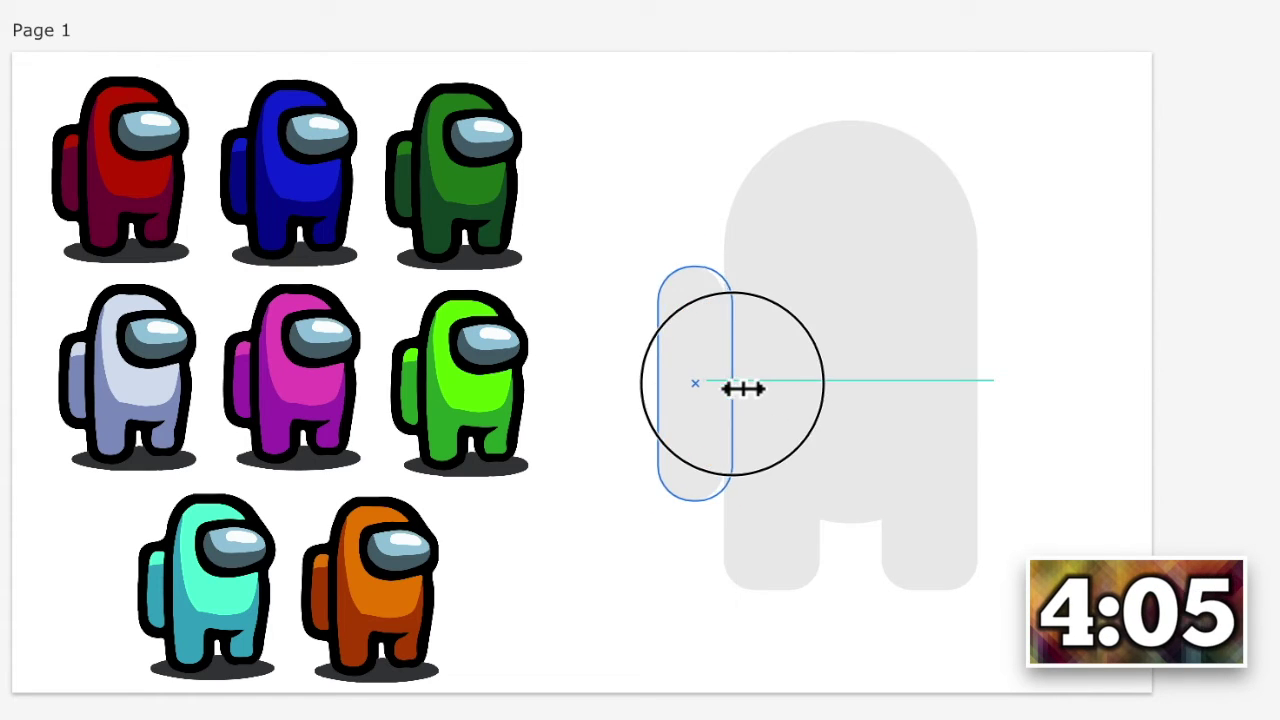
pyautogui.click(626, 511)
pyautogui.moveTo(600, 107)
pyautogui.mouseDown()
pyautogui.moveTo(850, 250)
pyautogui.moveTo(1026, 608)
pyautogui.mouseUp()
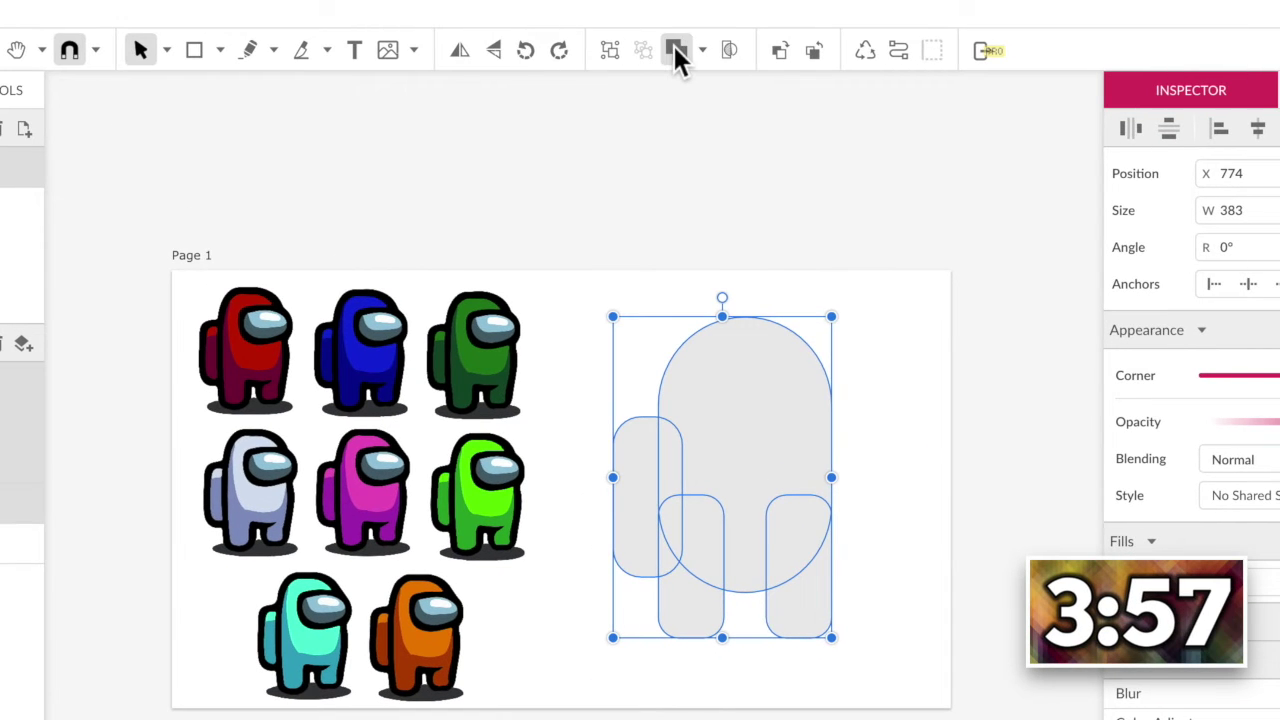
# Combine the body pieces into a compound shape and add a borderless light-blue ellipse visor.
pyautogui.click(675, 52)
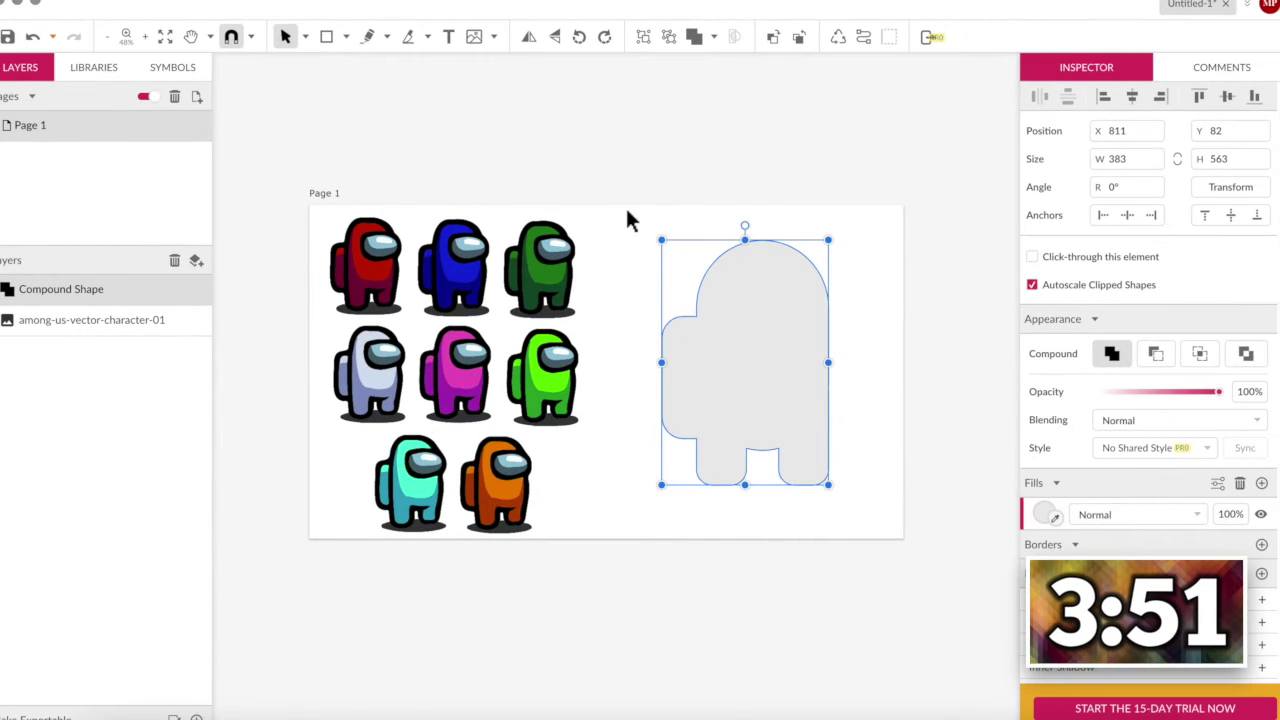
pyautogui.click(341, 37)
pyautogui.click(380, 109)
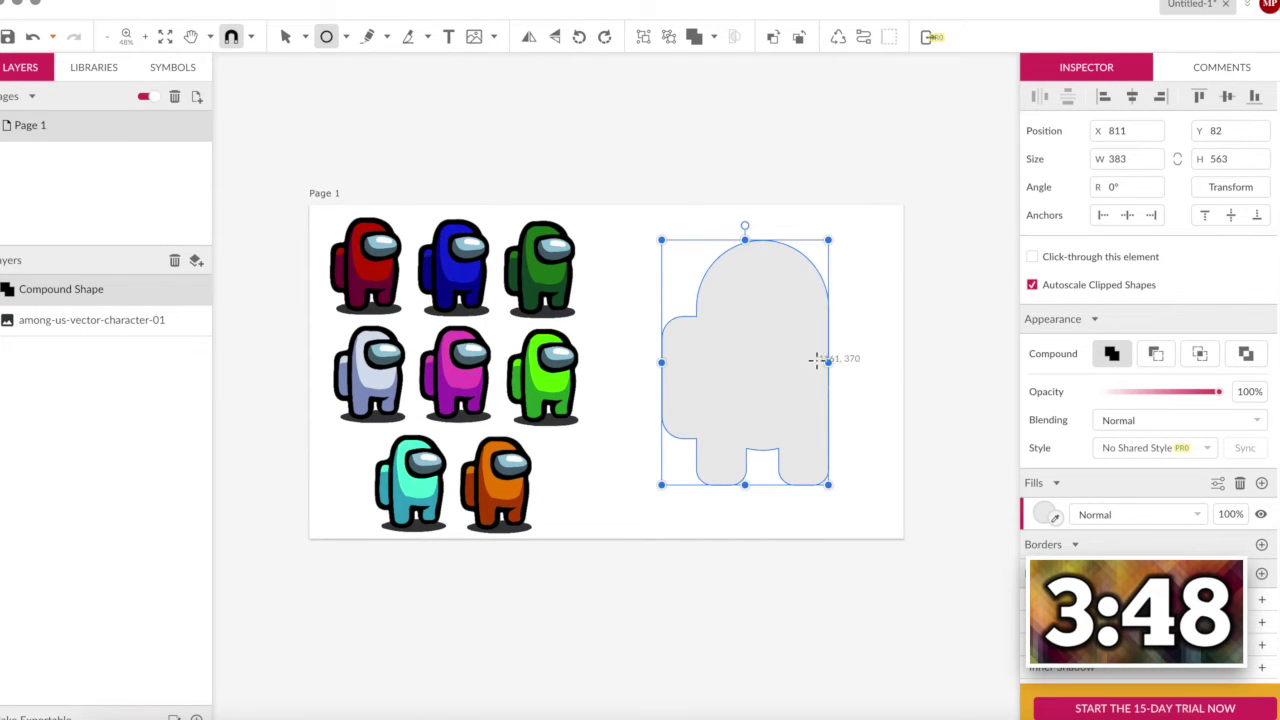
pyautogui.moveTo(738, 287); pyautogui.dragTo(853, 347)
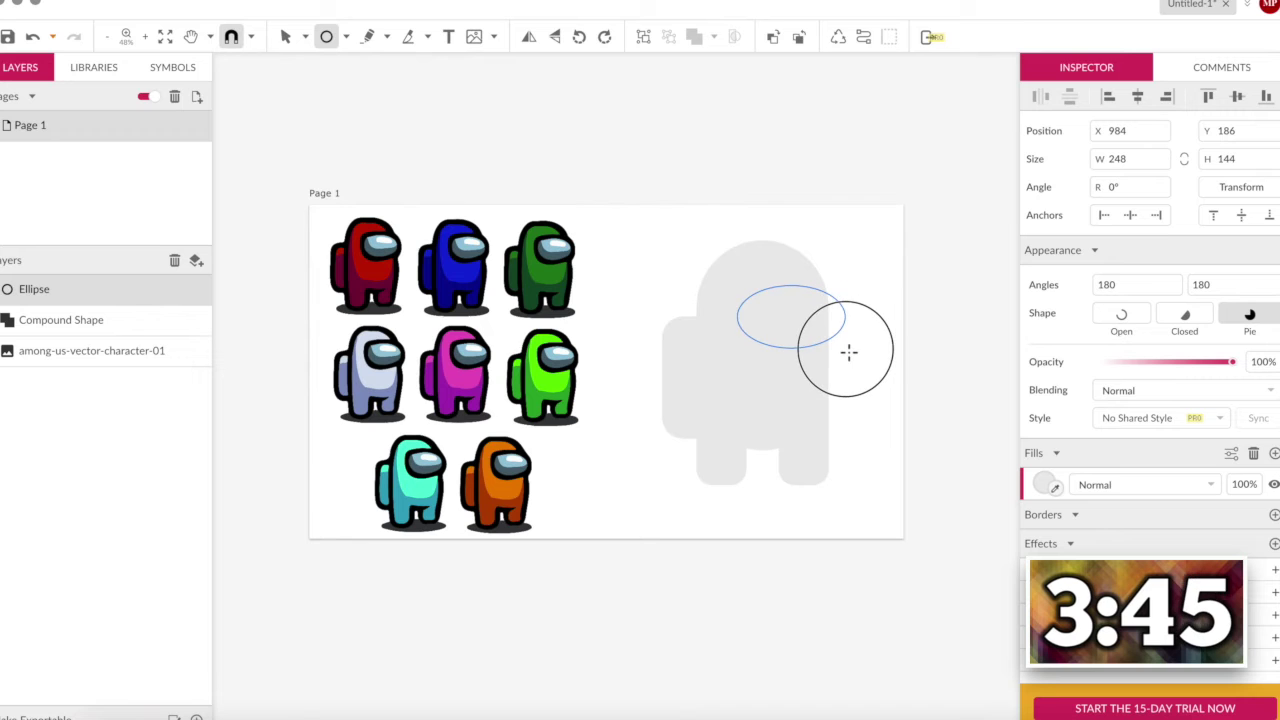
pyautogui.click(1274, 514)
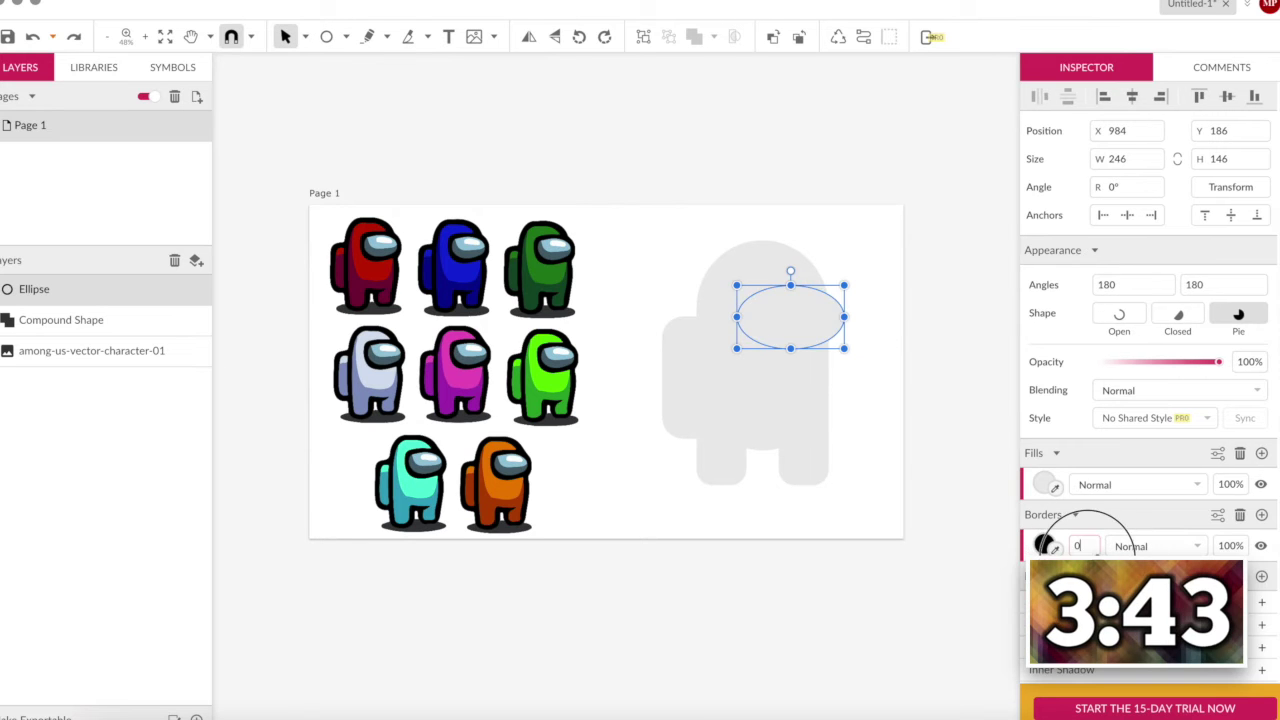
pyautogui.click(1056, 490)
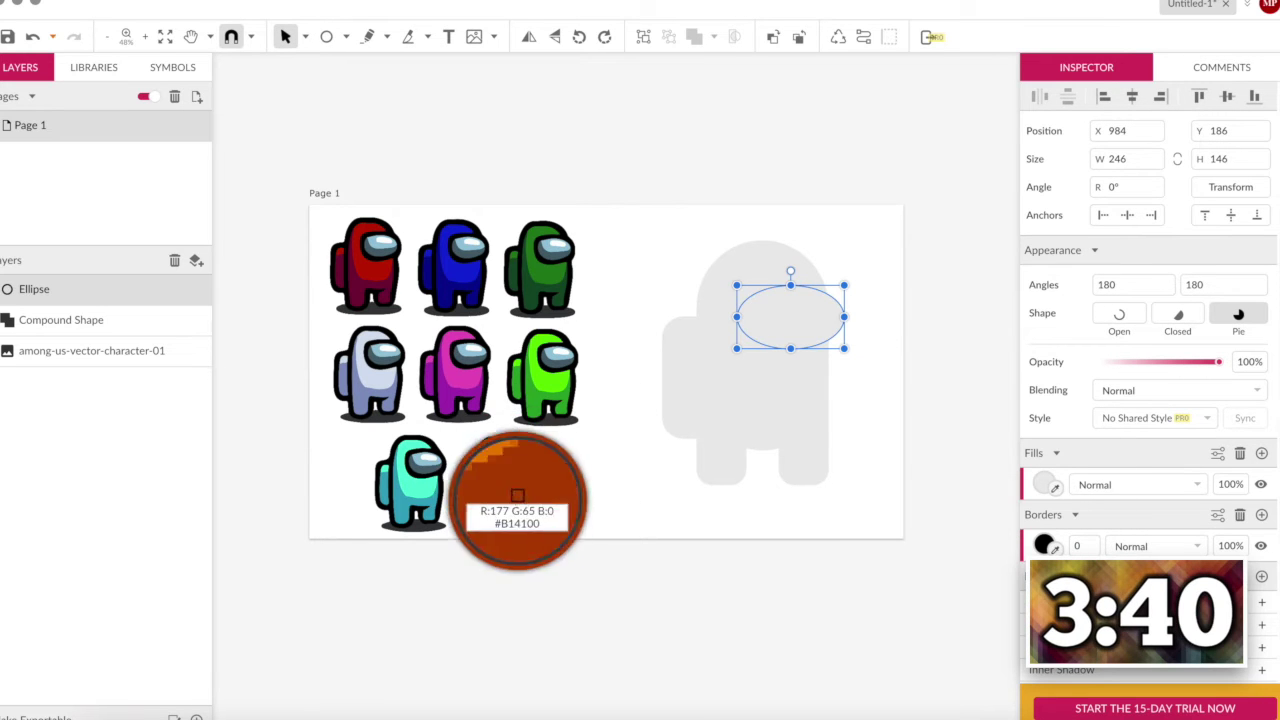
pyautogui.click(558, 356)
pyautogui.click(764, 530)
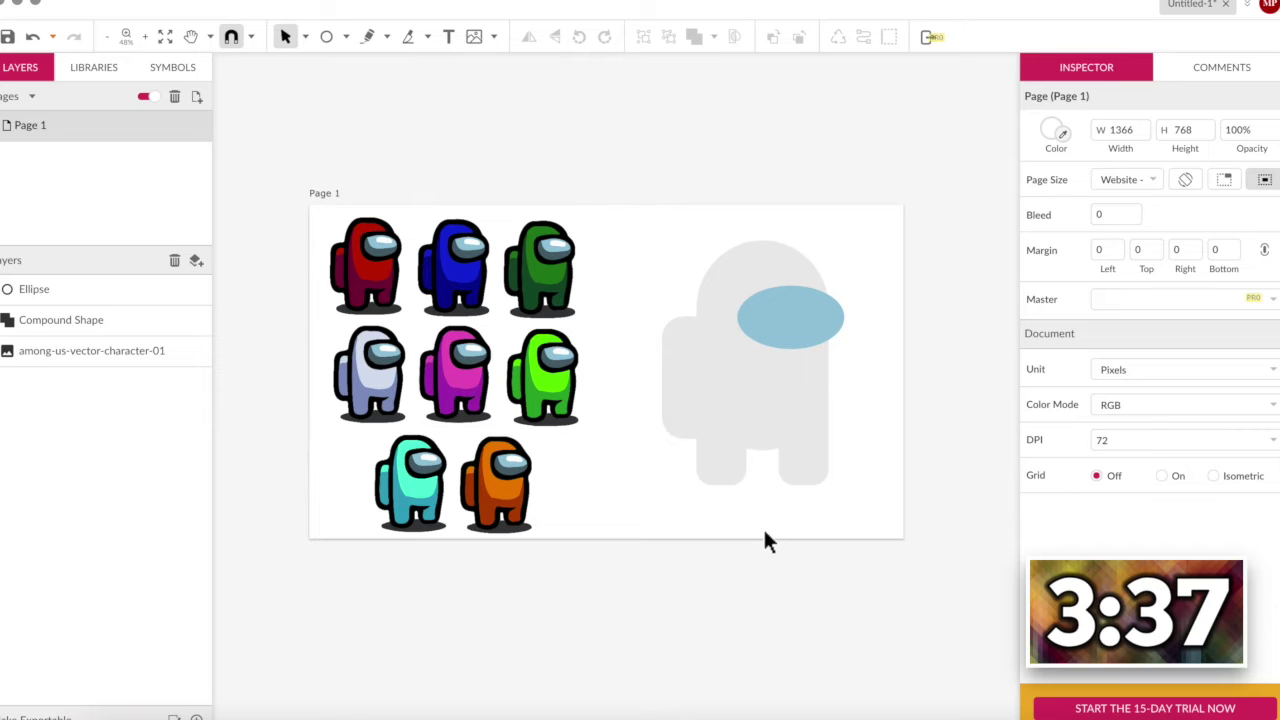
# Draw a closed freehand shading shape over the body filled with sampled orange.
pyautogui.press('n')
pyautogui.moveTo(725, 253); pyautogui.dragTo(830, 380)
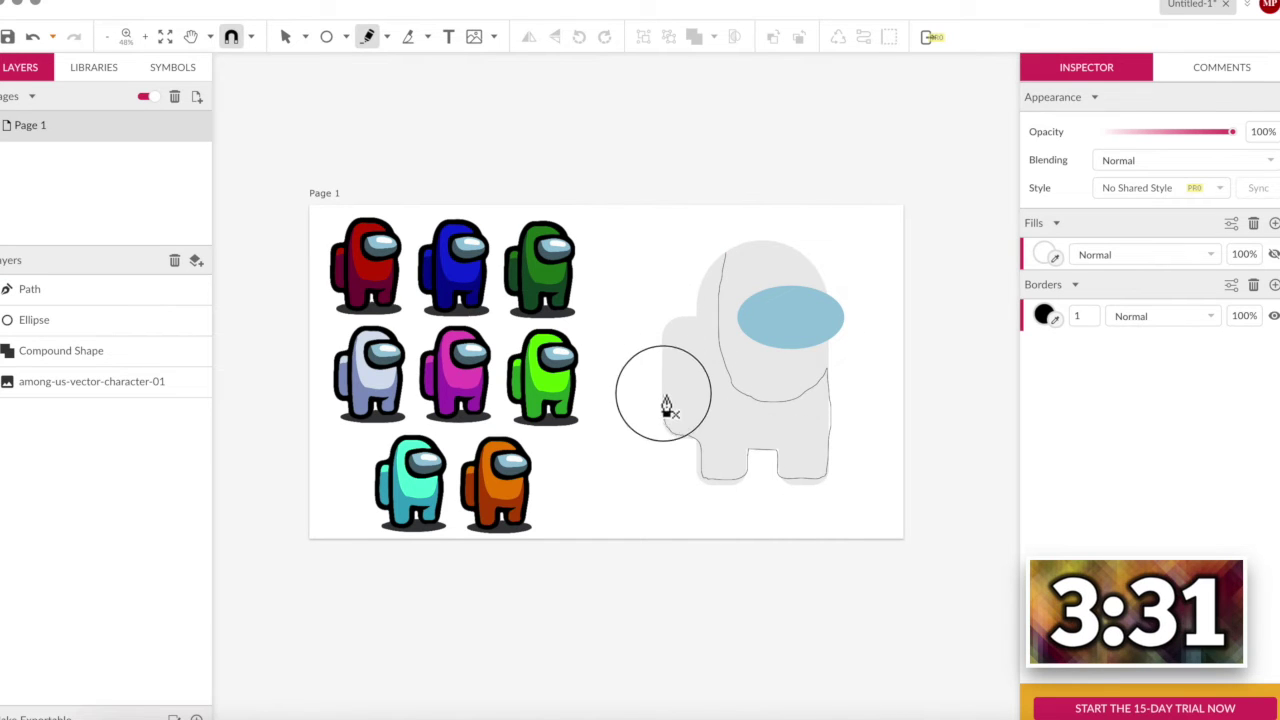
pyautogui.moveTo(830, 483); pyautogui.dragTo(725, 257)
pyautogui.click(1055, 447)
pyautogui.click(491, 505)
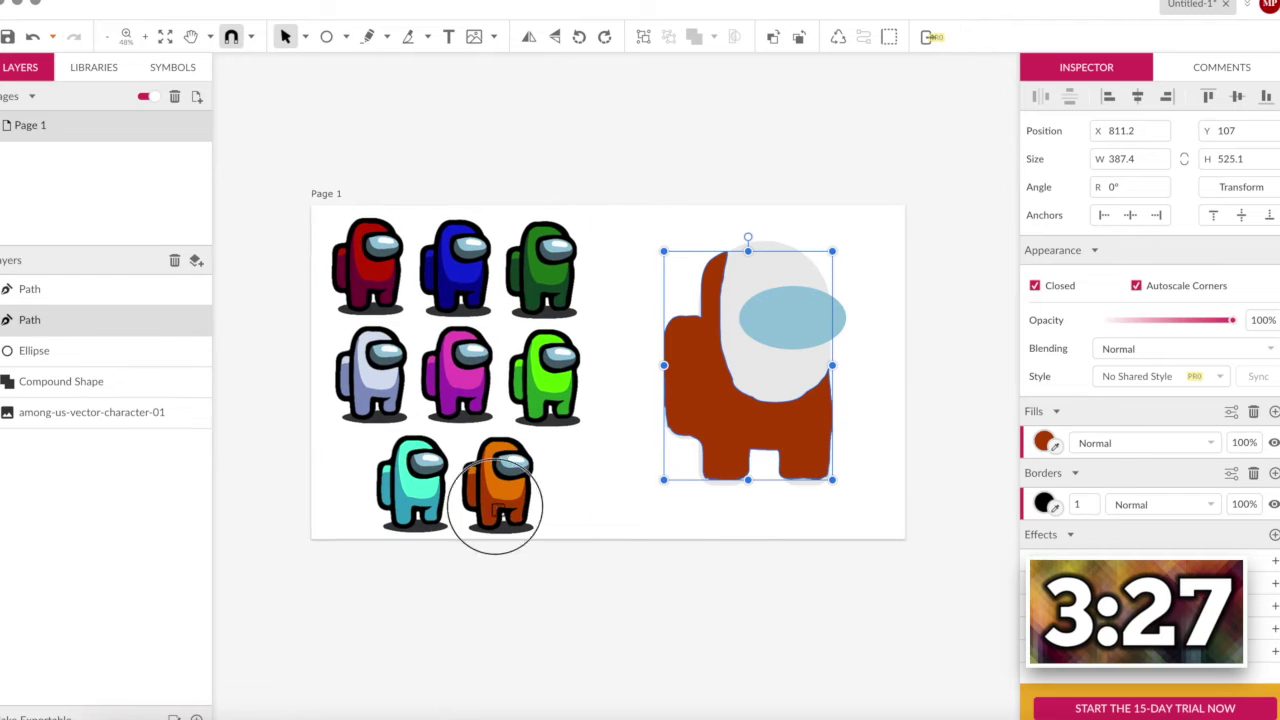
# Place a copy of the merged body shape to the right.
pyautogui.click(805, 275)
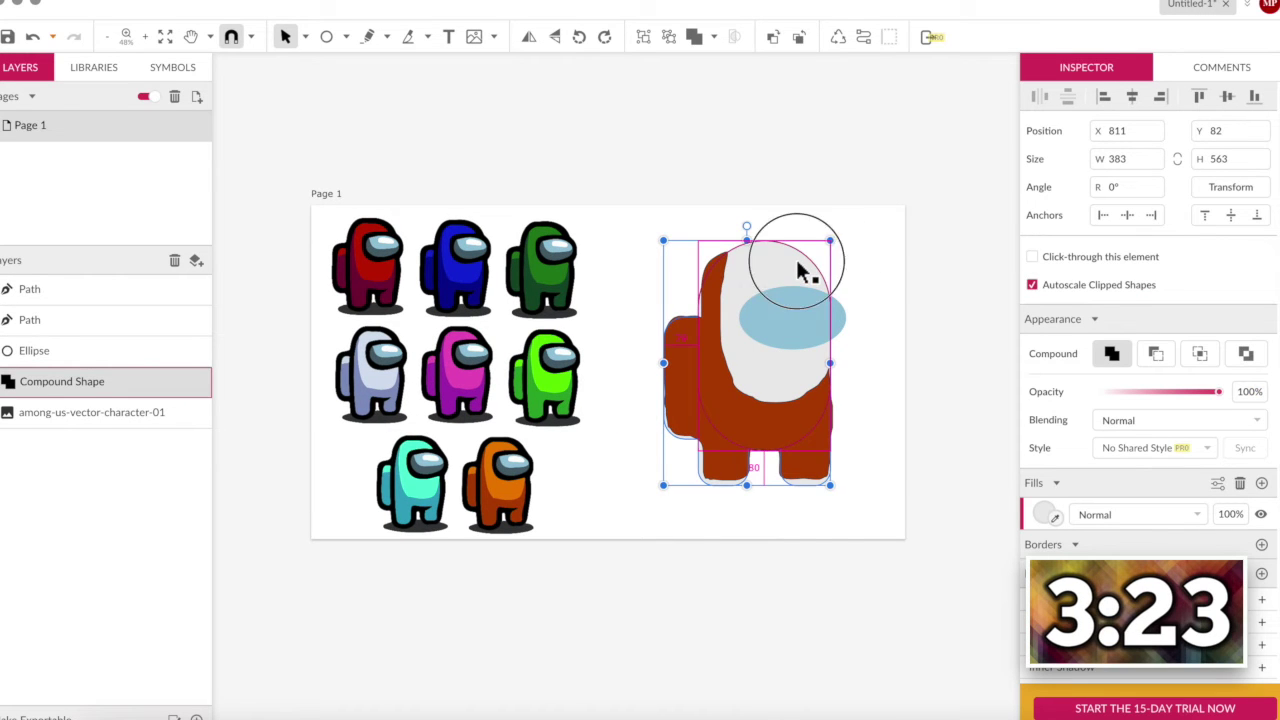
pyautogui.moveTo(805, 275); pyautogui.dragTo(972, 257)
pyautogui.click(963, 178)
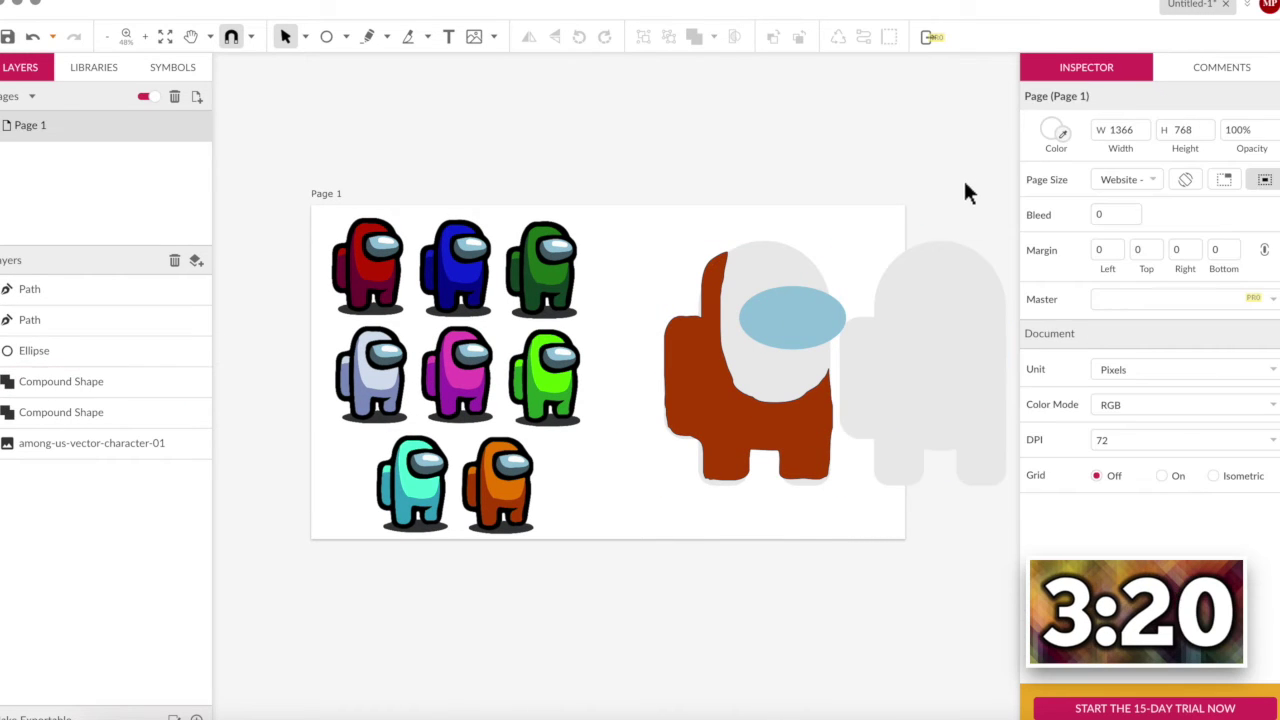
# Adjust the anchor points of the visor's white highlight shape.
pyautogui.click(930, 370)
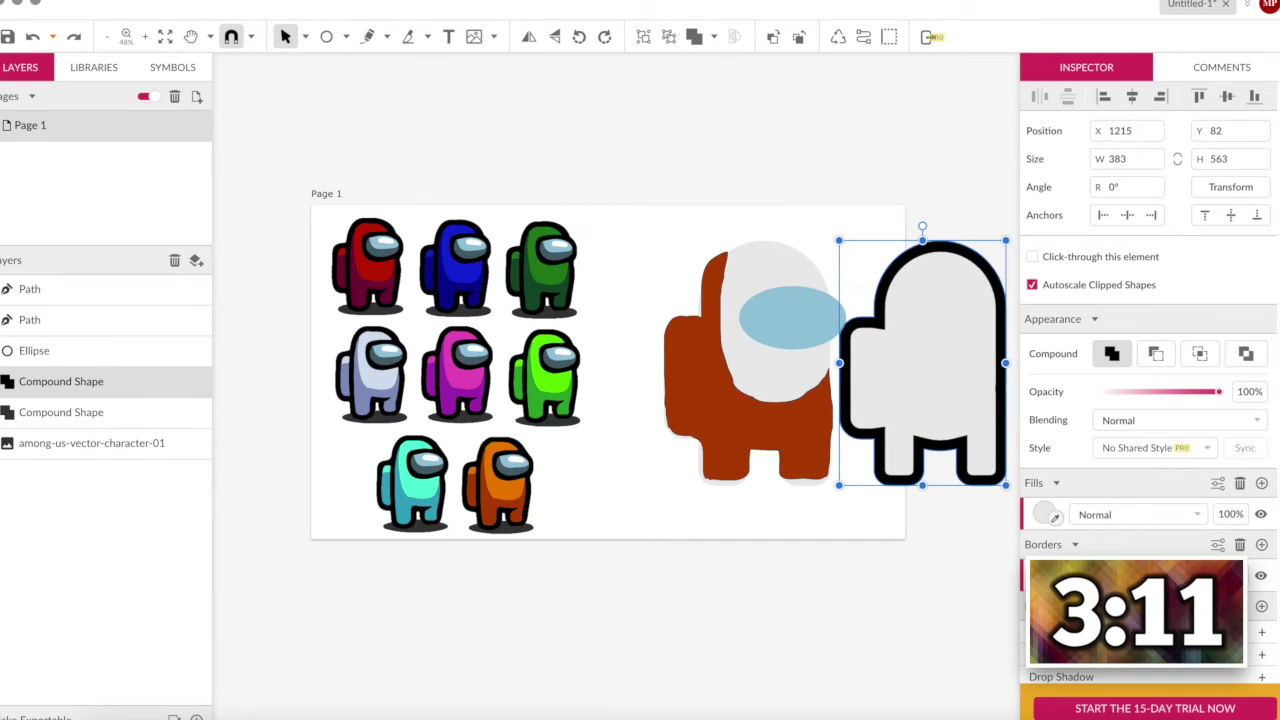
pyautogui.press('p')
pyautogui.moveTo(768, 308)
pyautogui.mouseDown()
pyautogui.moveTo(835, 340)
pyautogui.moveTo(743, 337)
pyautogui.moveTo(768, 310)
pyautogui.mouseUp()
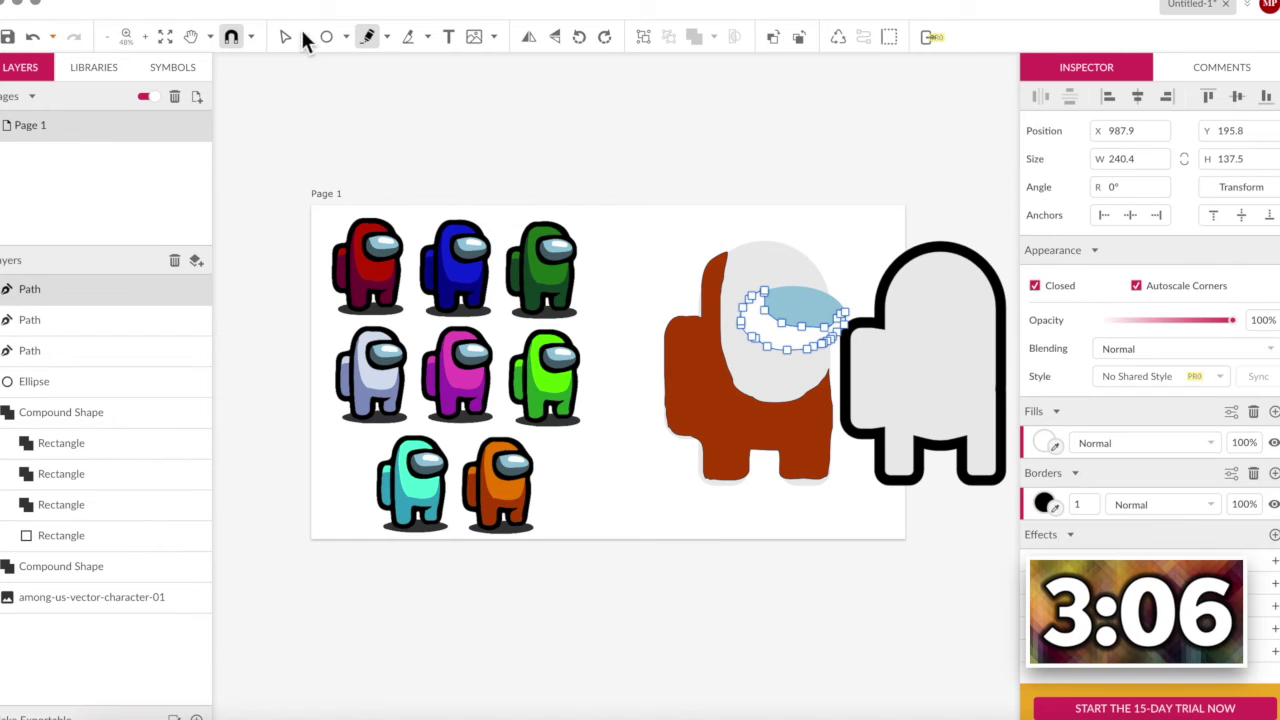
pyautogui.press('Escape')
pyautogui.scroll(5, 789, 346)
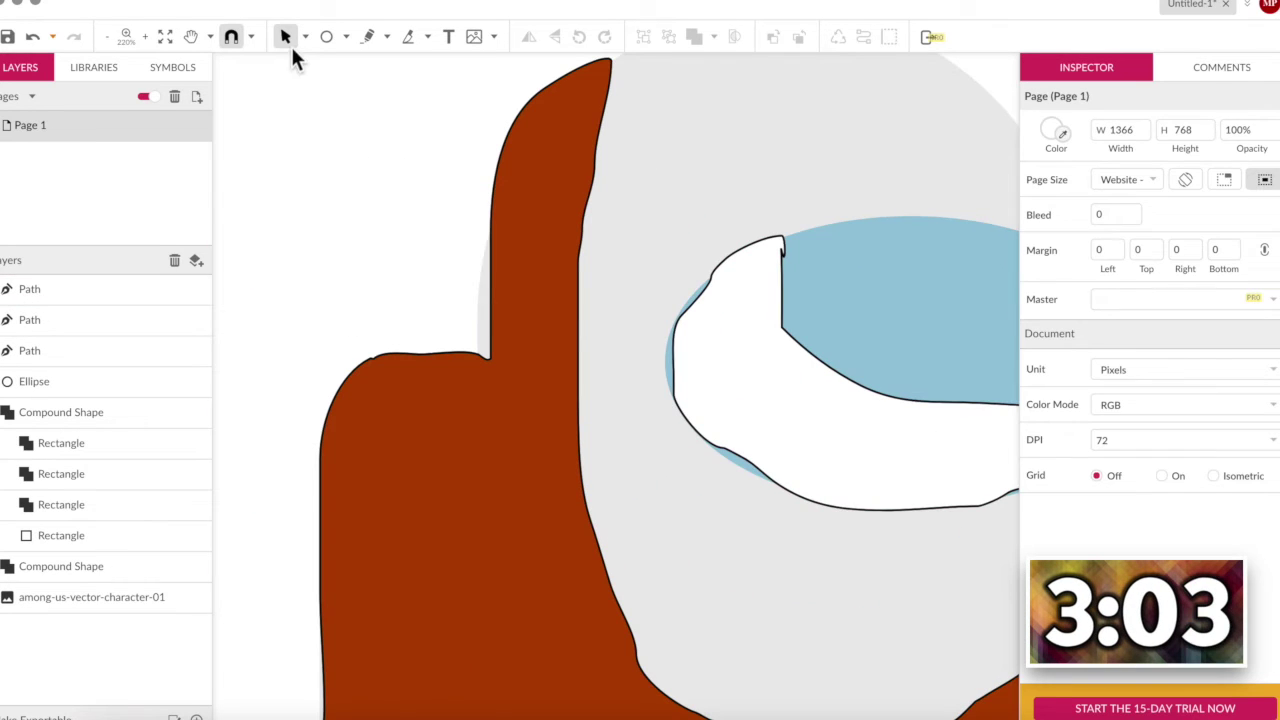
pyautogui.click(750, 464)
pyautogui.doubleClick(749, 468)
pyautogui.click(749, 474)
pyautogui.click(716, 456)
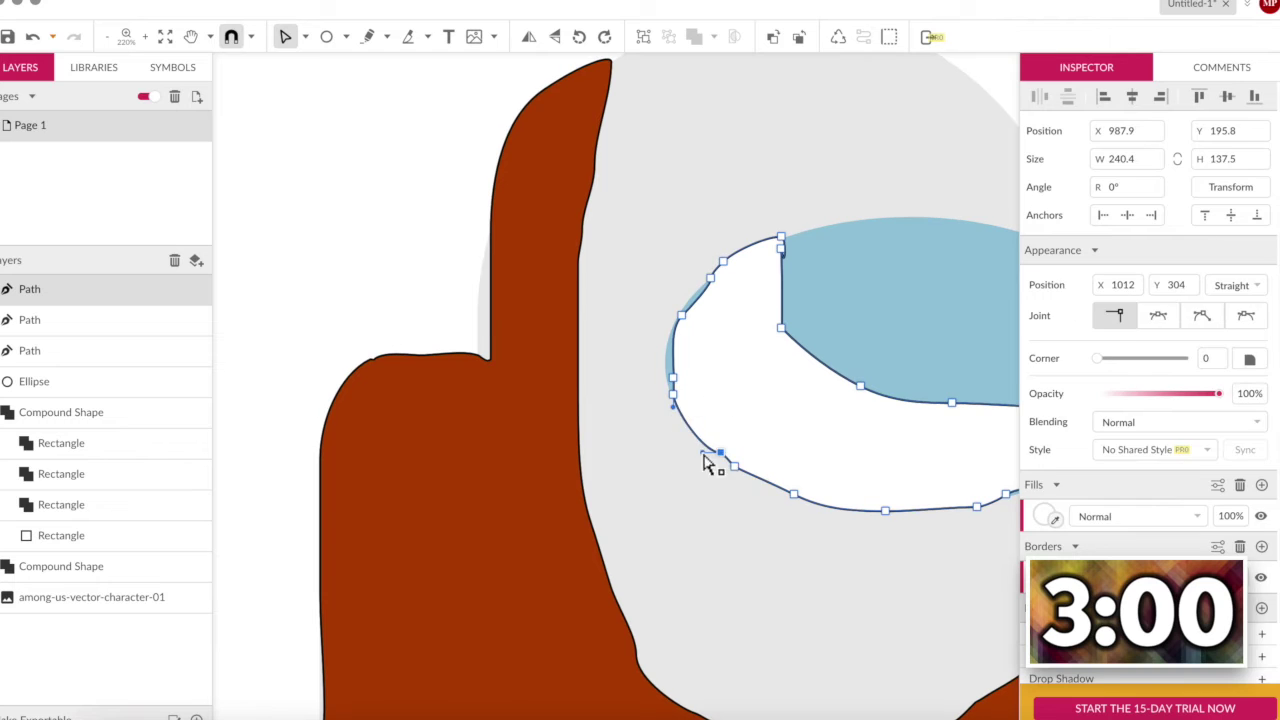
pyautogui.press('Escape')
pyautogui.scroll(-2, 709, 294)
# Place a copy of the blue visor ellipse up and to the right.
pyautogui.click(780, 316)
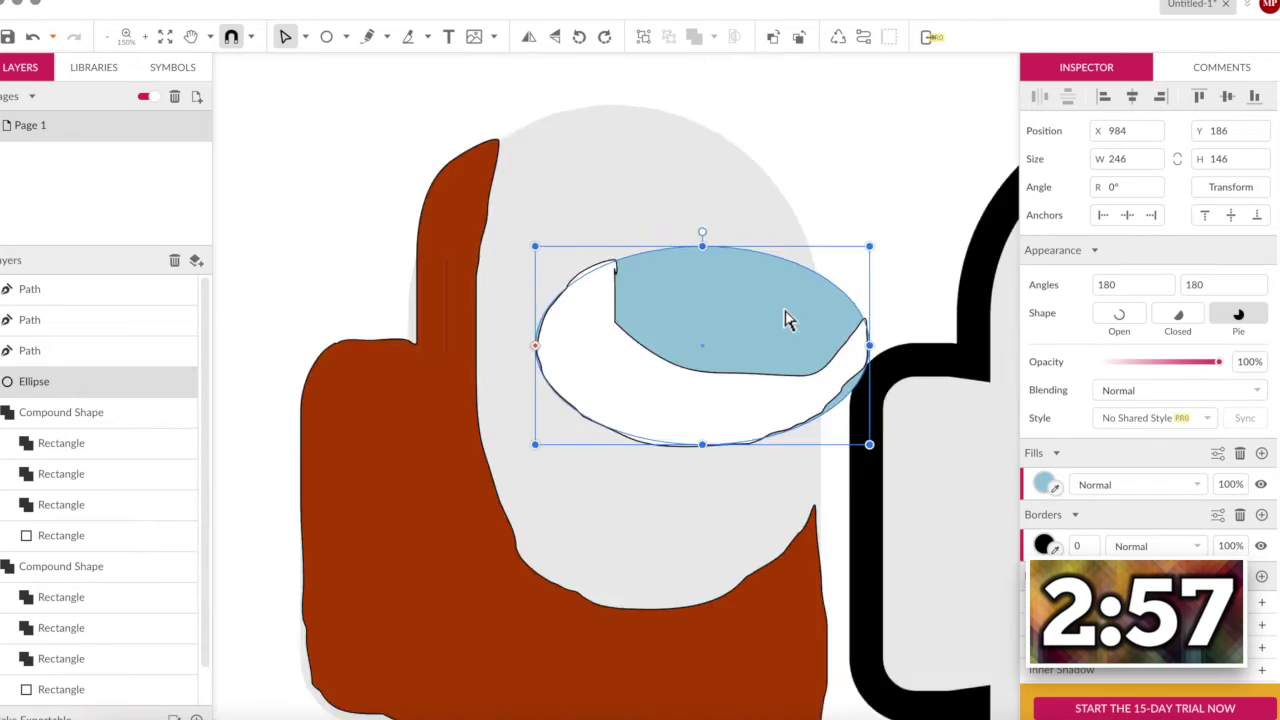
pyautogui.scroll(-3, 786, 318)
pyautogui.moveTo(620, 366); pyautogui.dragTo(780, 268)
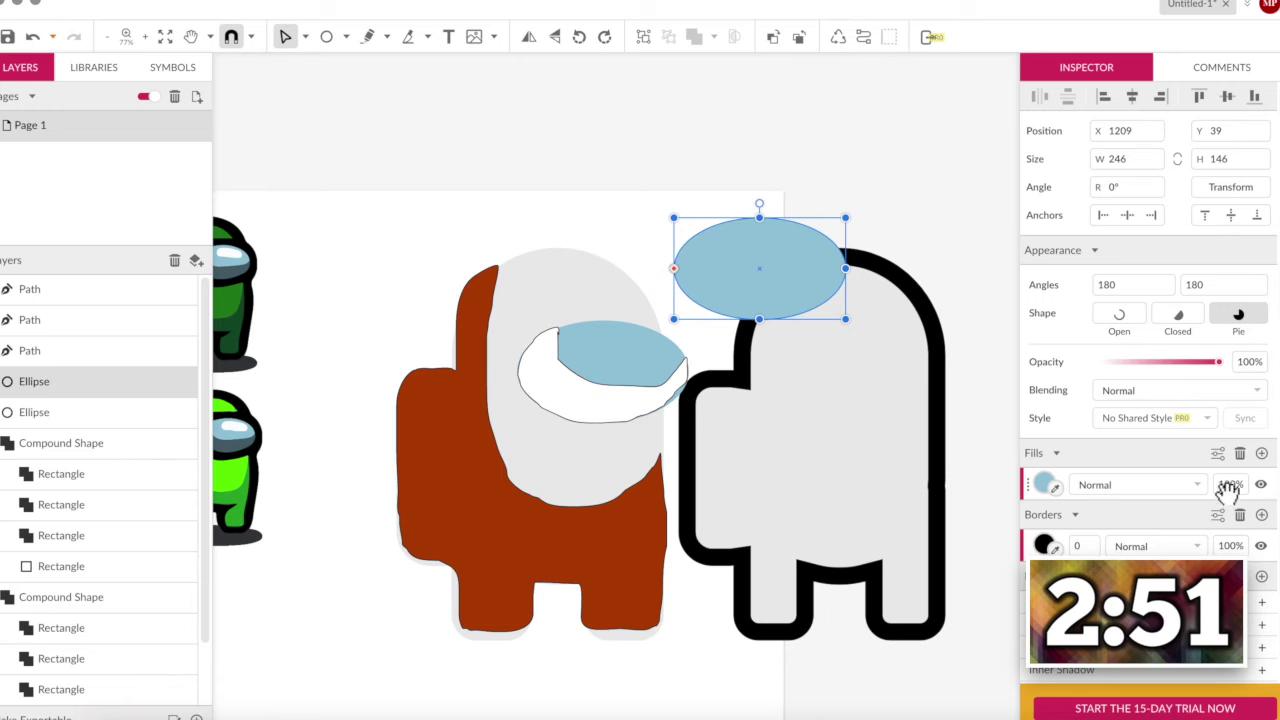
# Hide the copied ellipse's fill, give it a roughly 27-wide black border, and move the figure left.
pyautogui.click(1261, 486)
pyautogui.write('0')
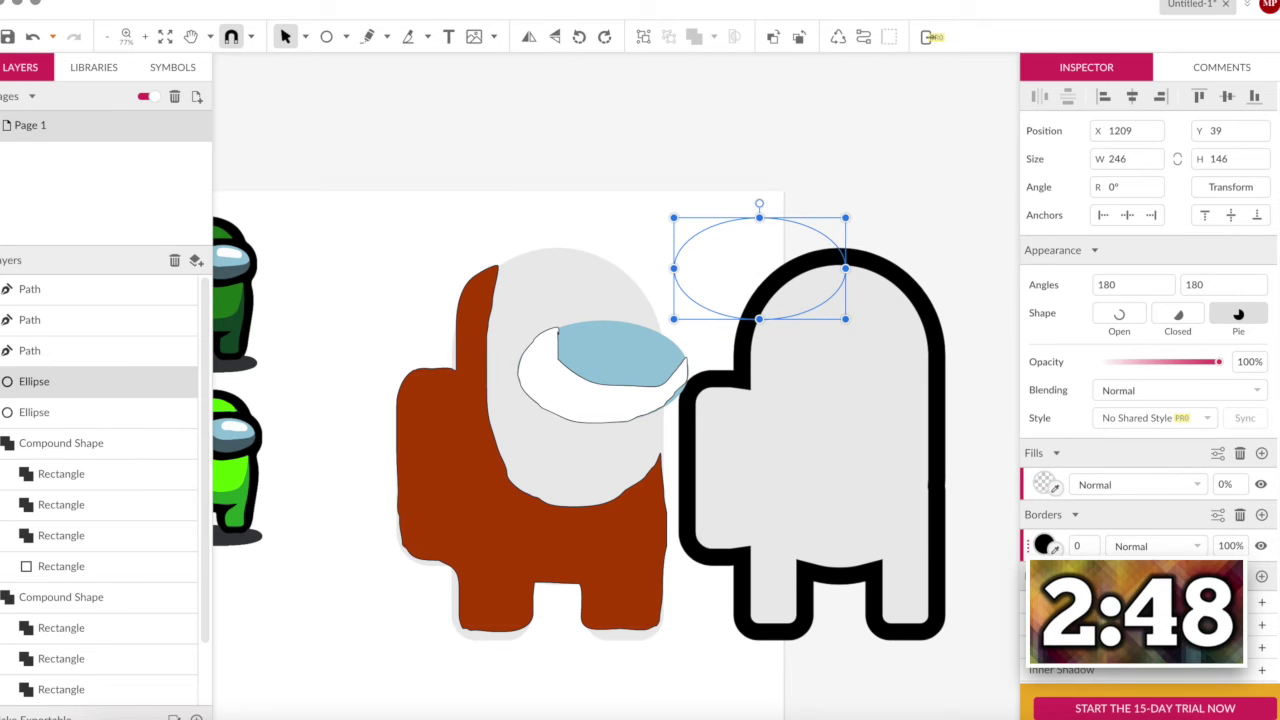
pyautogui.moveTo(1080, 546); pyautogui.dragTo(1099, 525)
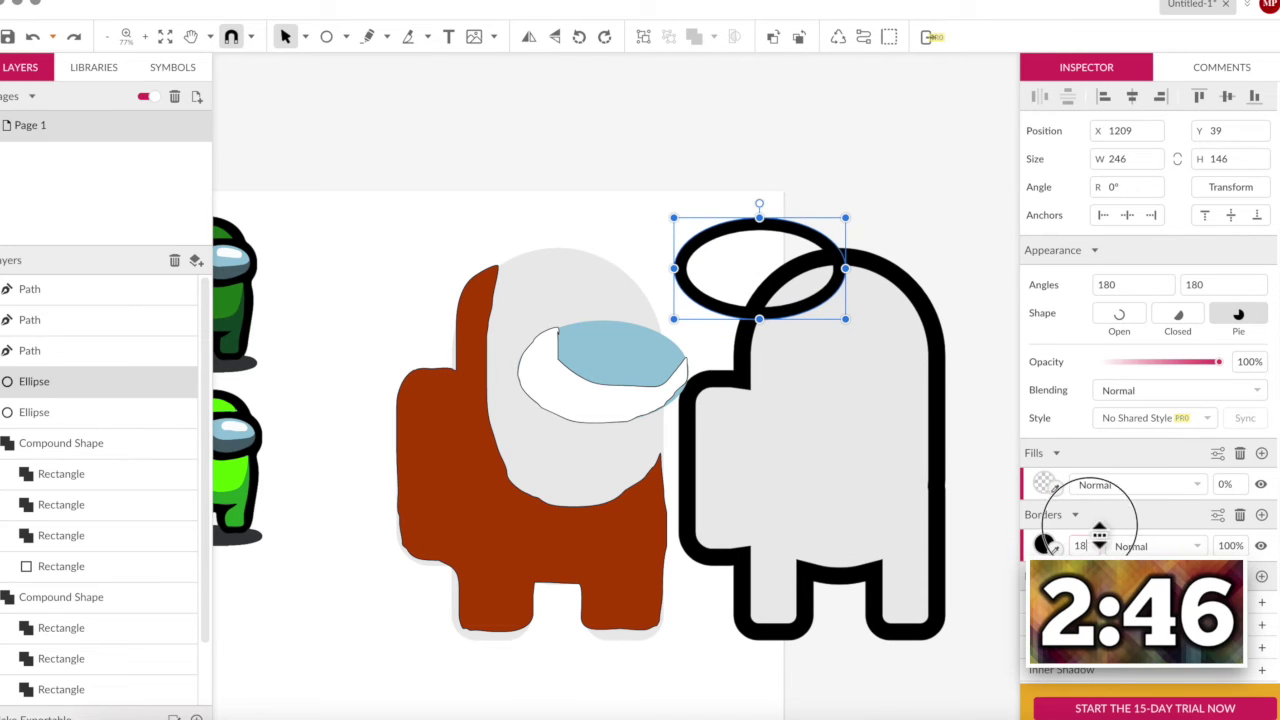
pyautogui.moveTo(922, 420); pyautogui.dragTo(631, 391)
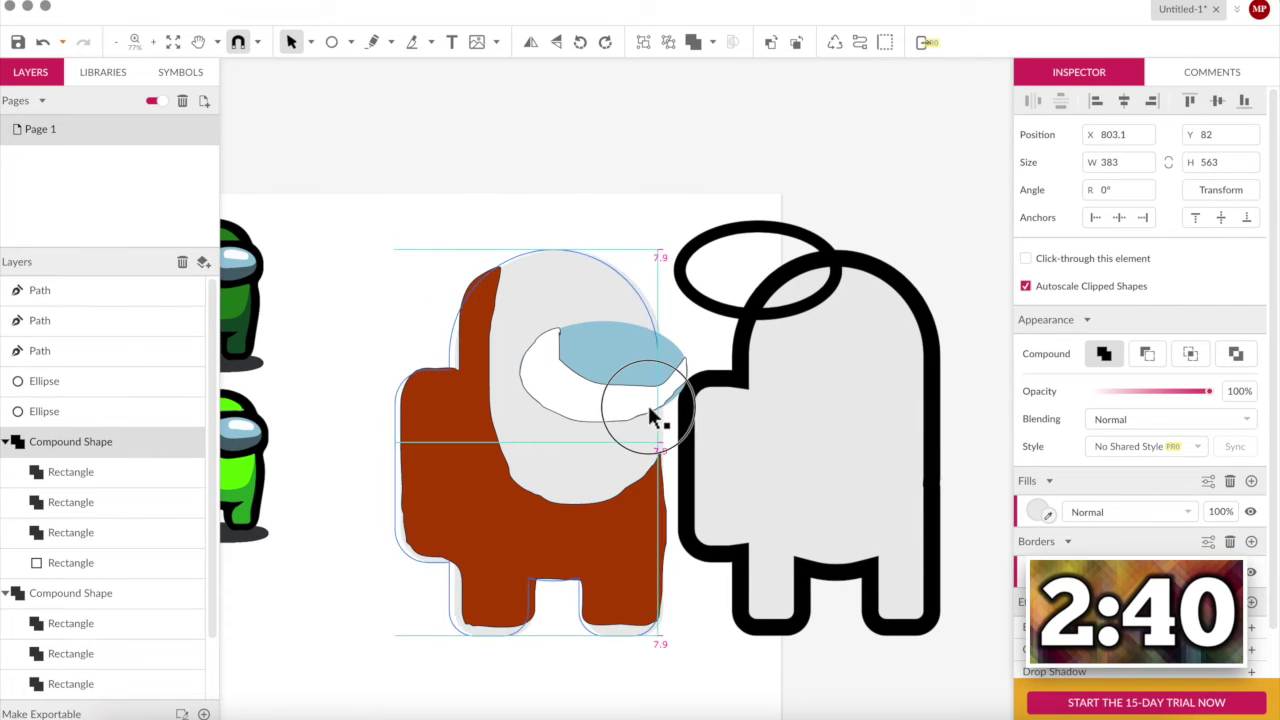
# Lay the black body outline over the crewmate, bring it to front and hide its fill.
pyautogui.moveTo(631, 391); pyautogui.dragTo(660, 418)
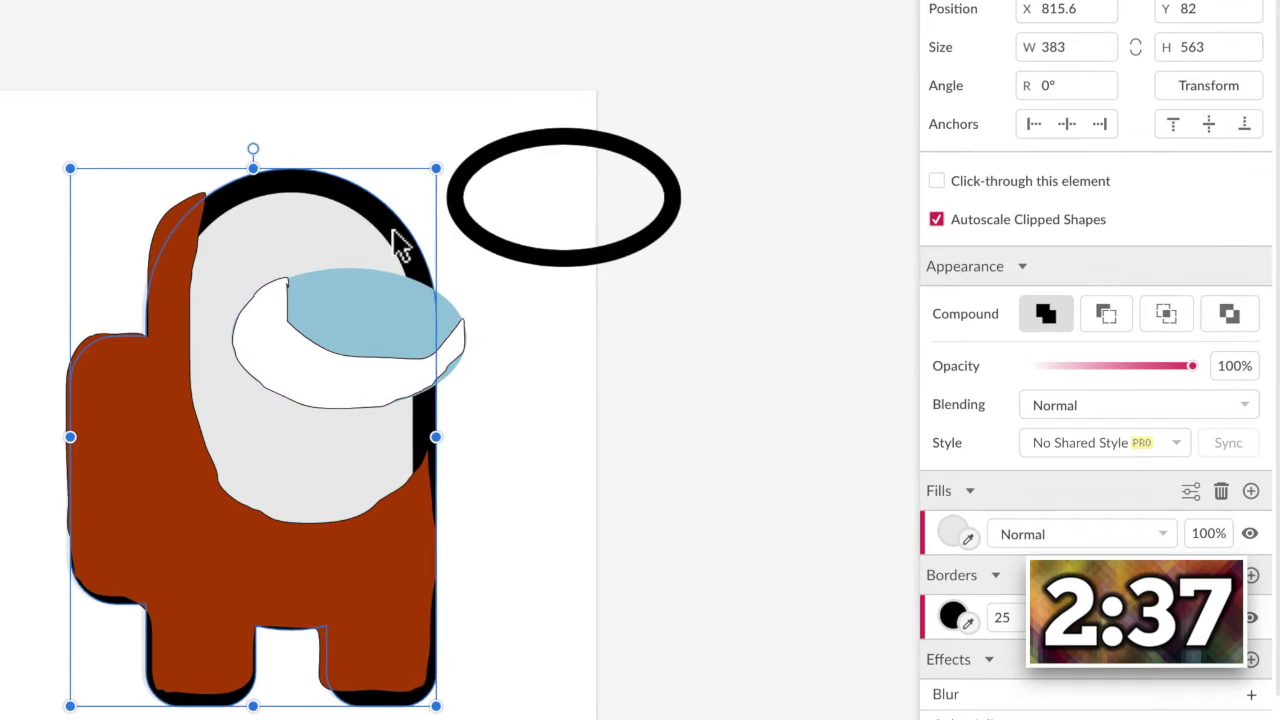
pyautogui.rightClick(634, 302)
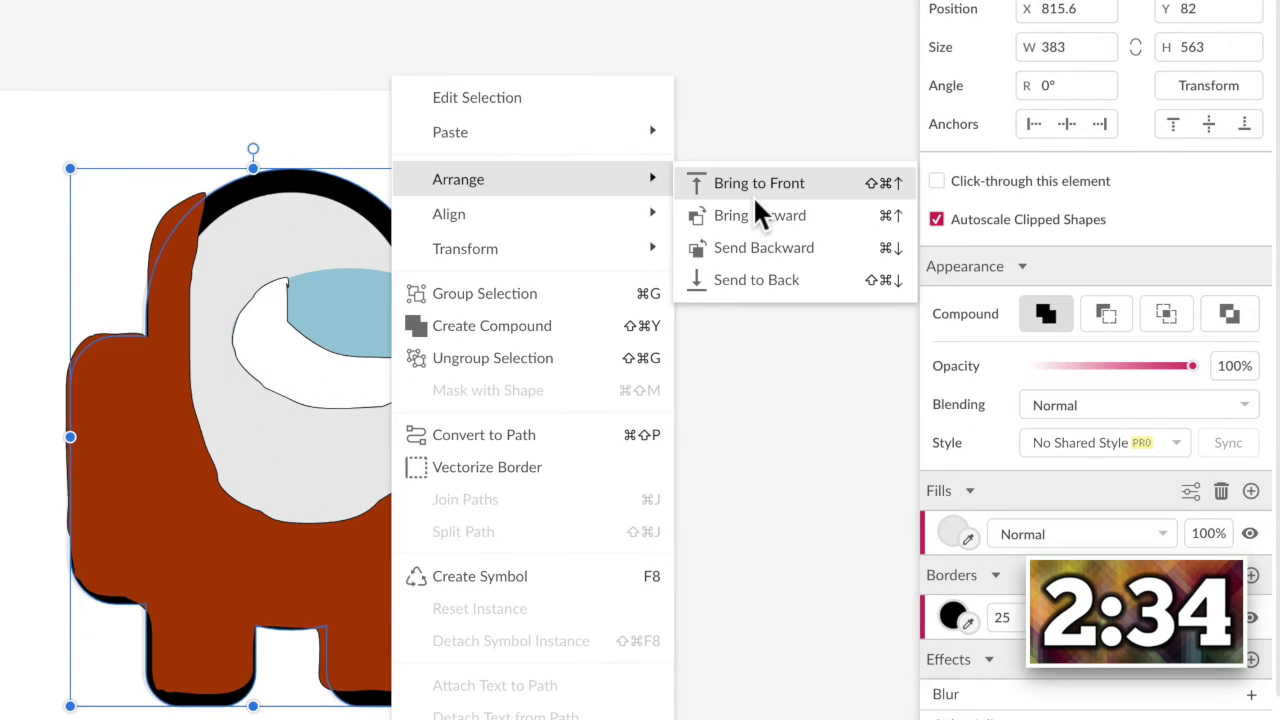
pyautogui.click(753, 192)
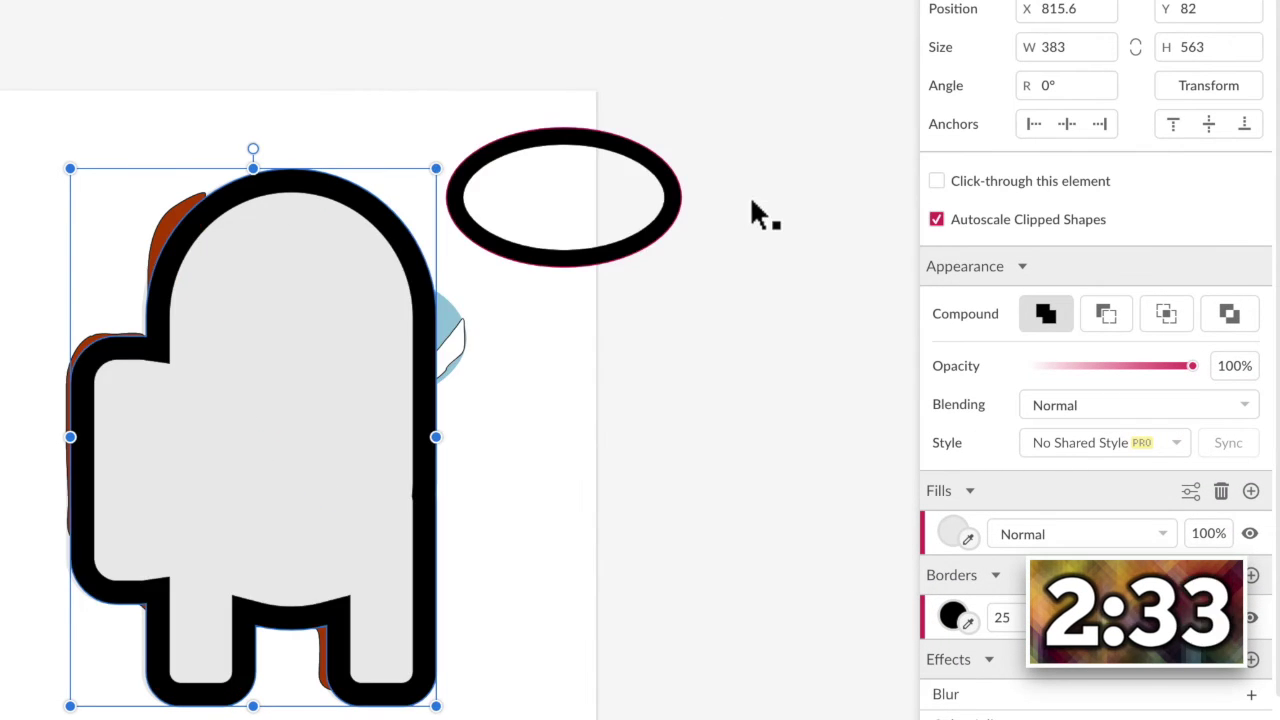
pyautogui.click(1250, 534)
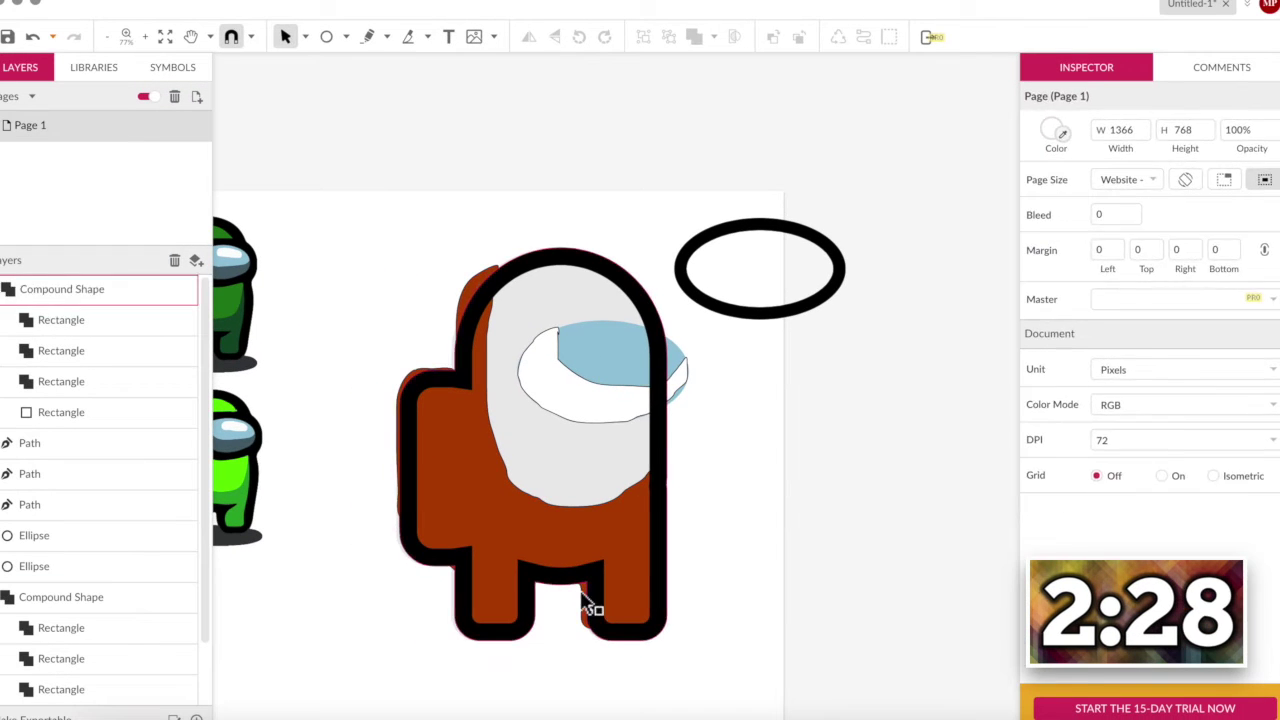
pyautogui.moveTo(589, 615); pyautogui.dragTo(583, 607)
pyautogui.click(586, 571)
pyautogui.click(483, 514)
pyautogui.moveTo(483, 514)
pyautogui.mouseDown()
pyautogui.moveTo(494, 537)
pyautogui.moveTo(660, 440)
pyautogui.mouseUp()
pyautogui.click(756, 417)
# Bring the visor highlight and ellipse to the front and set the black ring around the visor.
pyautogui.moveTo(718, 386); pyautogui.dragTo(678, 358)
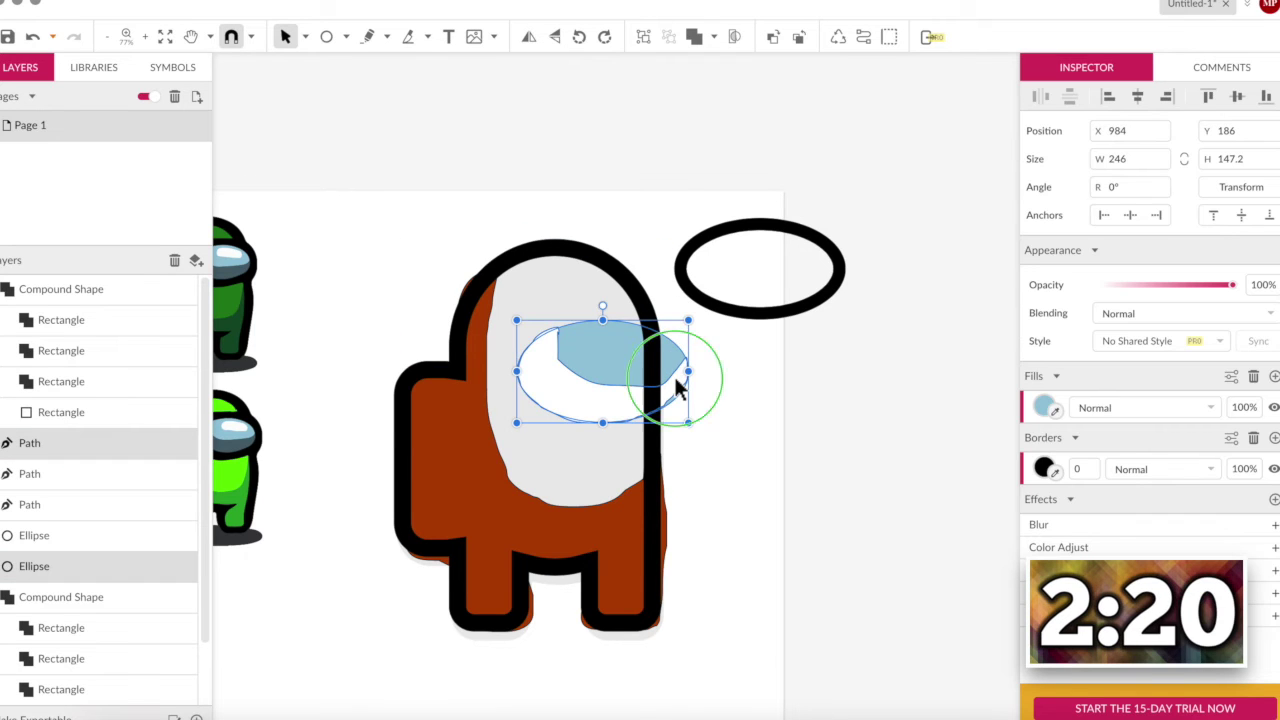
pyautogui.hscroll(-3, 677, 380)
pyautogui.rightClick(656, 334)
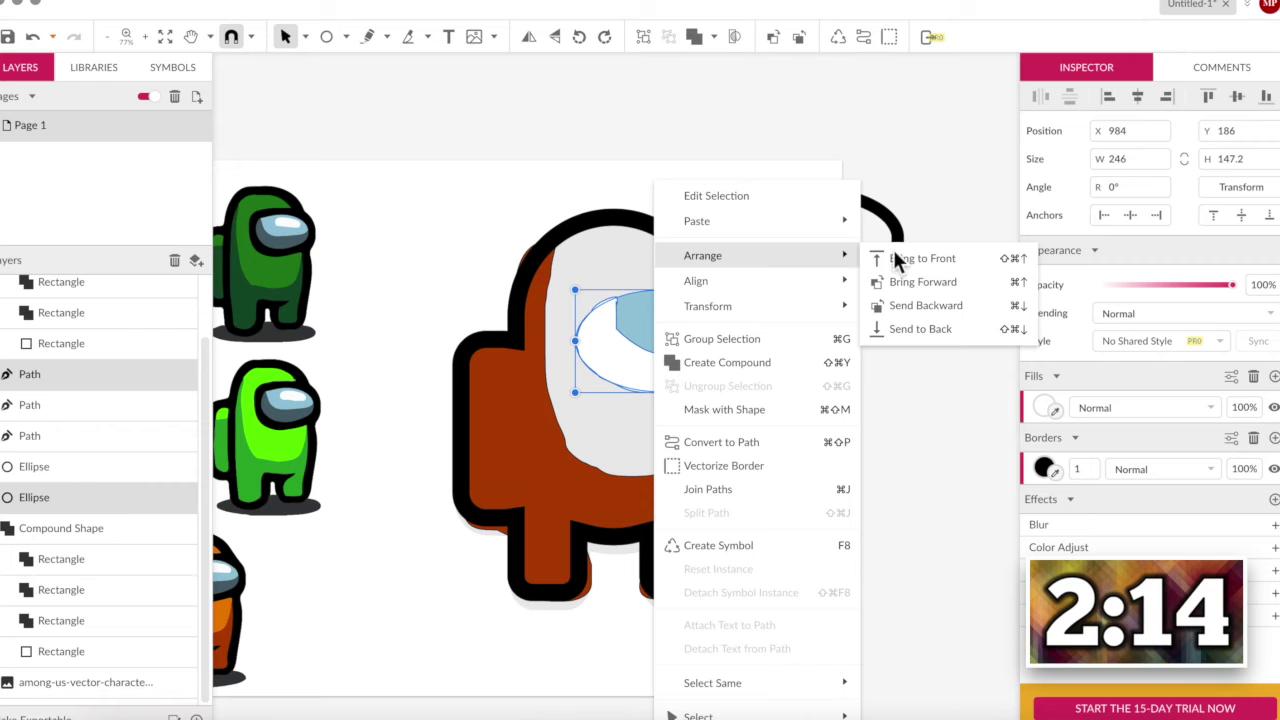
pyautogui.moveTo(702, 255)
pyautogui.click(894, 259)
pyautogui.click(867, 347)
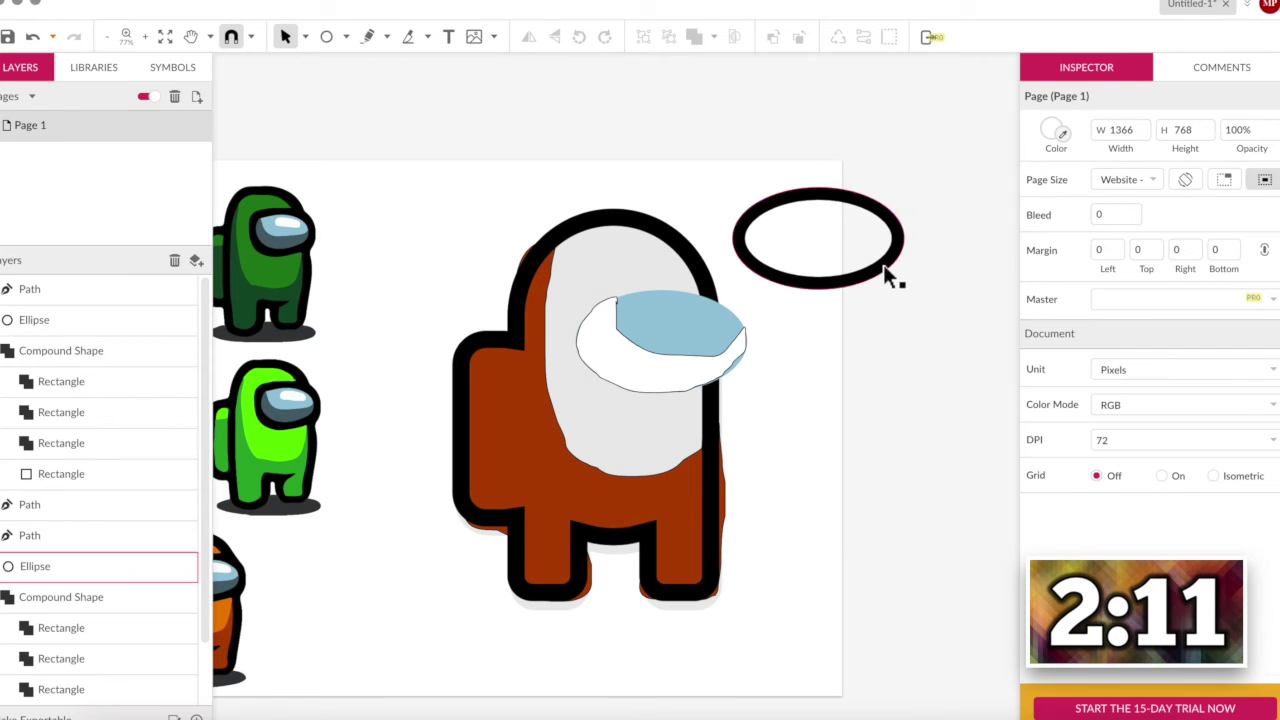
pyautogui.moveTo(883, 262); pyautogui.dragTo(725, 366)
pyautogui.click(809, 381)
pyautogui.click(622, 375)
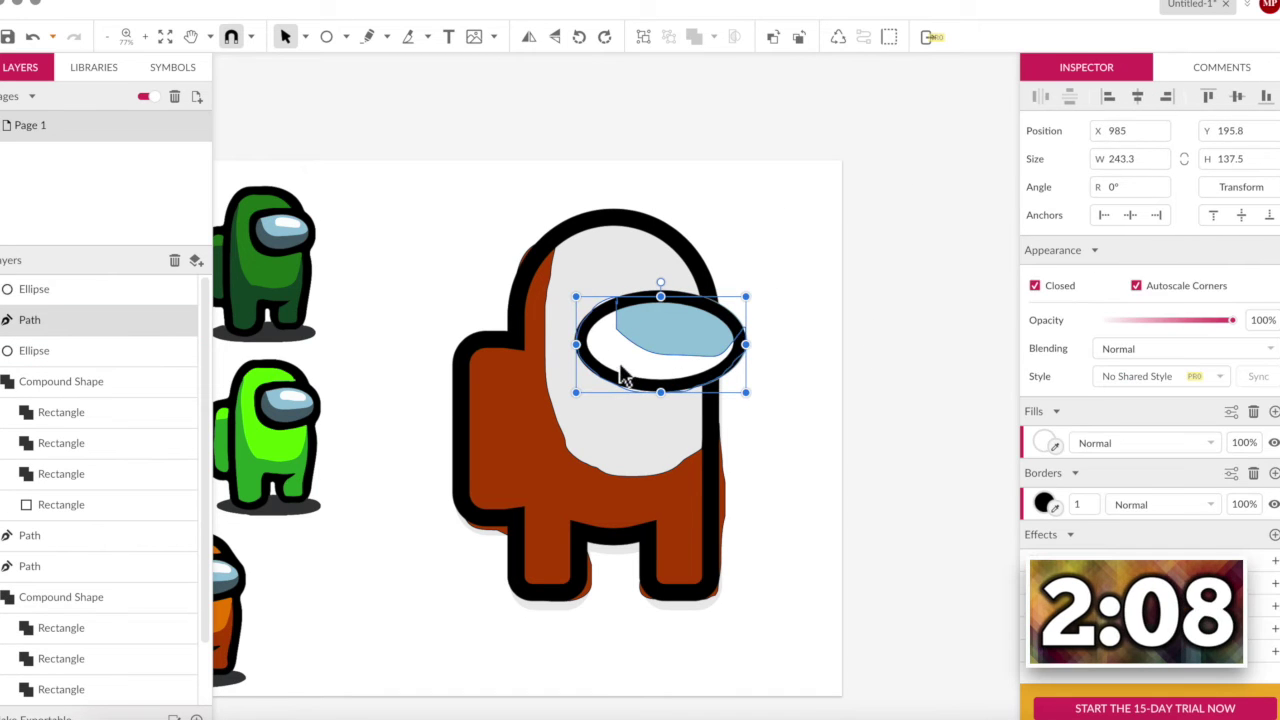
# Fill the visor ring with the green crewmate's dark visor colour and drag a body anchor down.
pyautogui.moveTo(1055, 452); pyautogui.dragTo(290, 258)
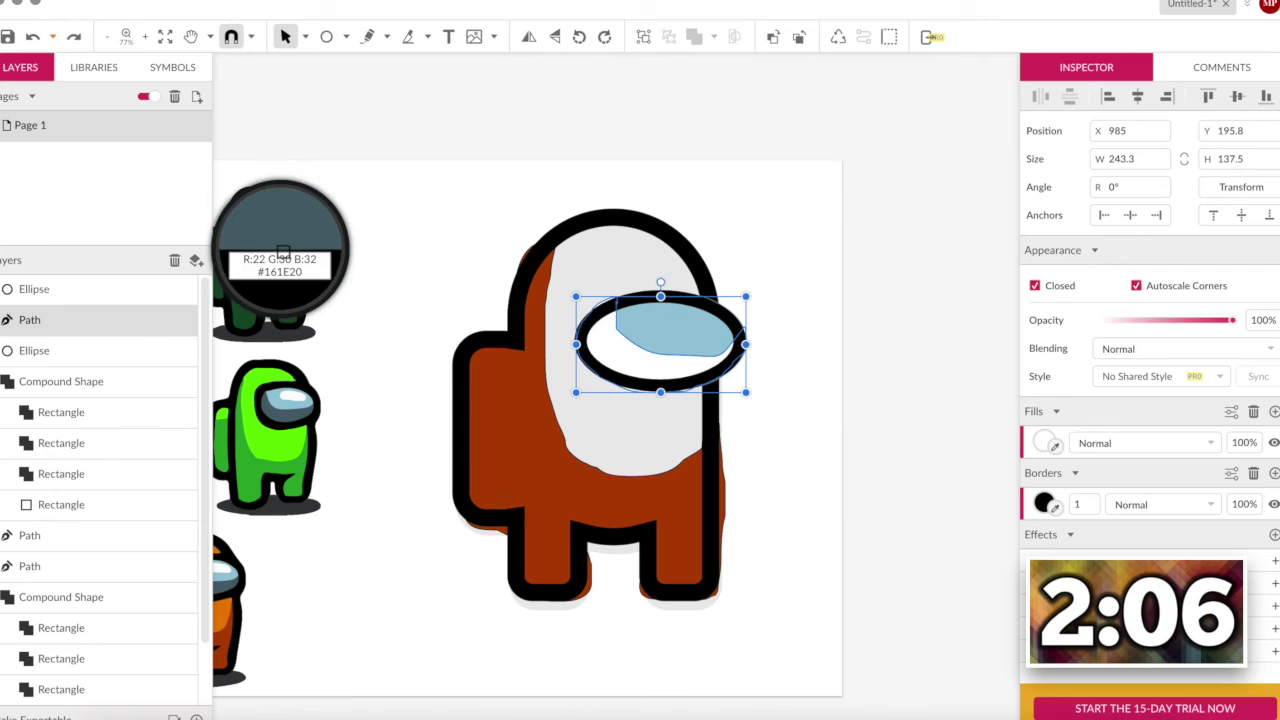
pyautogui.click(720, 420)
pyautogui.doubleClick(720, 470)
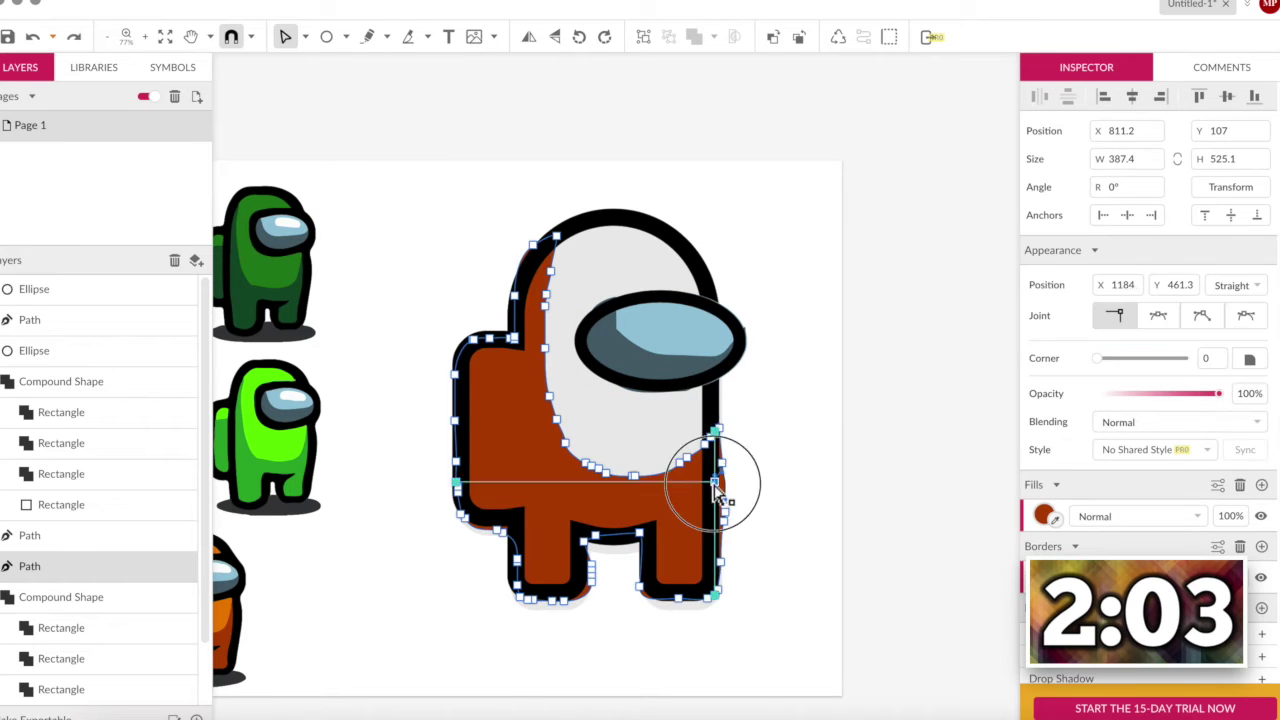
pyautogui.moveTo(712, 508); pyautogui.dragTo(650, 590)
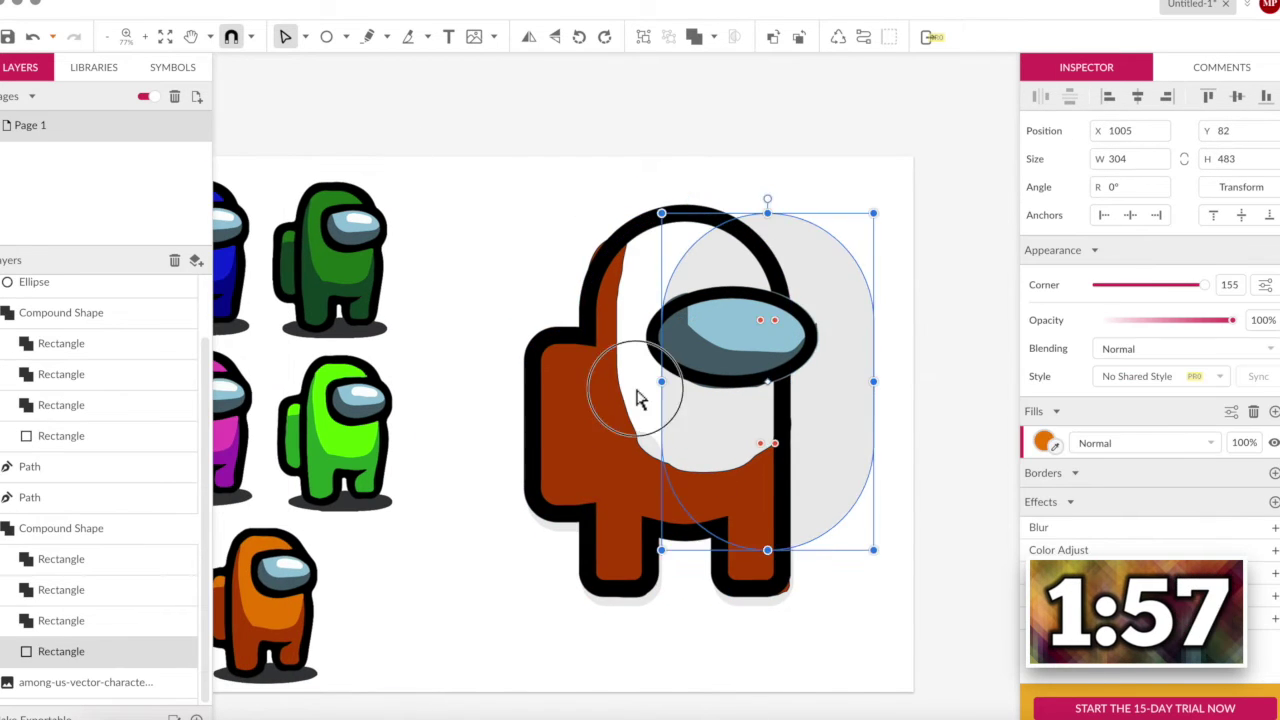
# Fill the body outline with the orange crewmate's colour.
pyautogui.click(634, 390)
pyautogui.click(1055, 518)
pyautogui.click(259, 613)
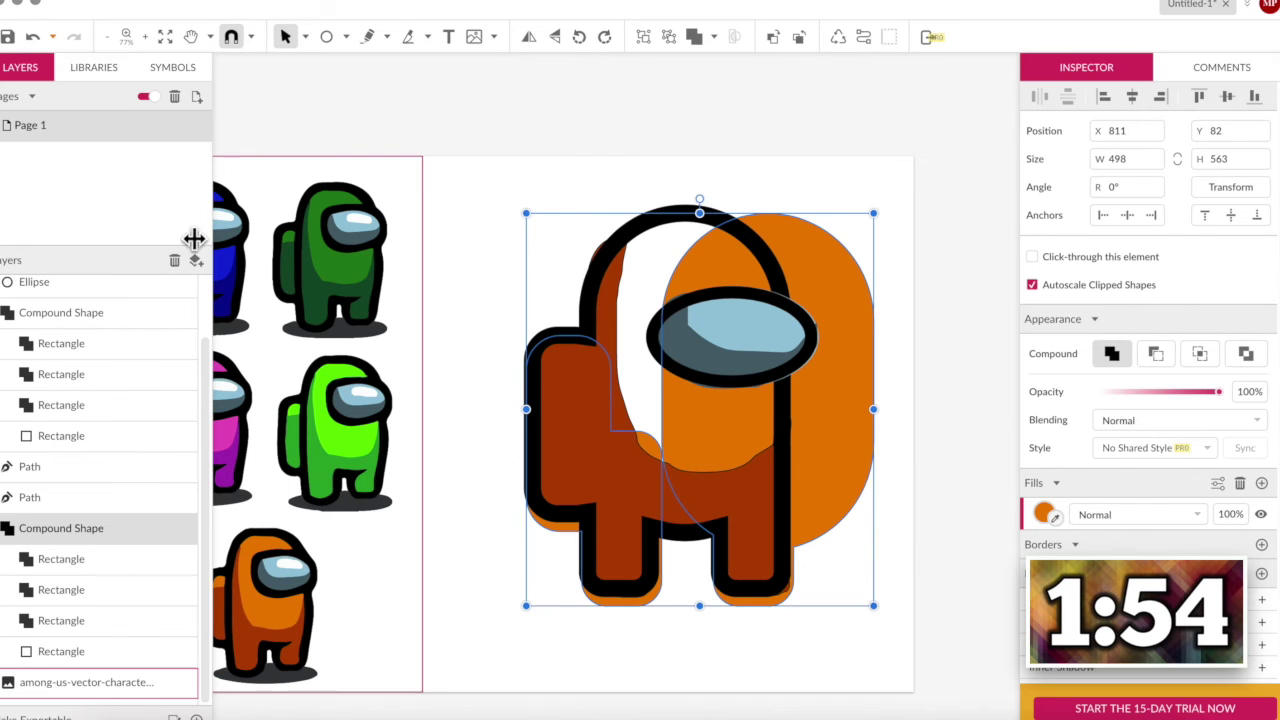
pyautogui.click(651, 580)
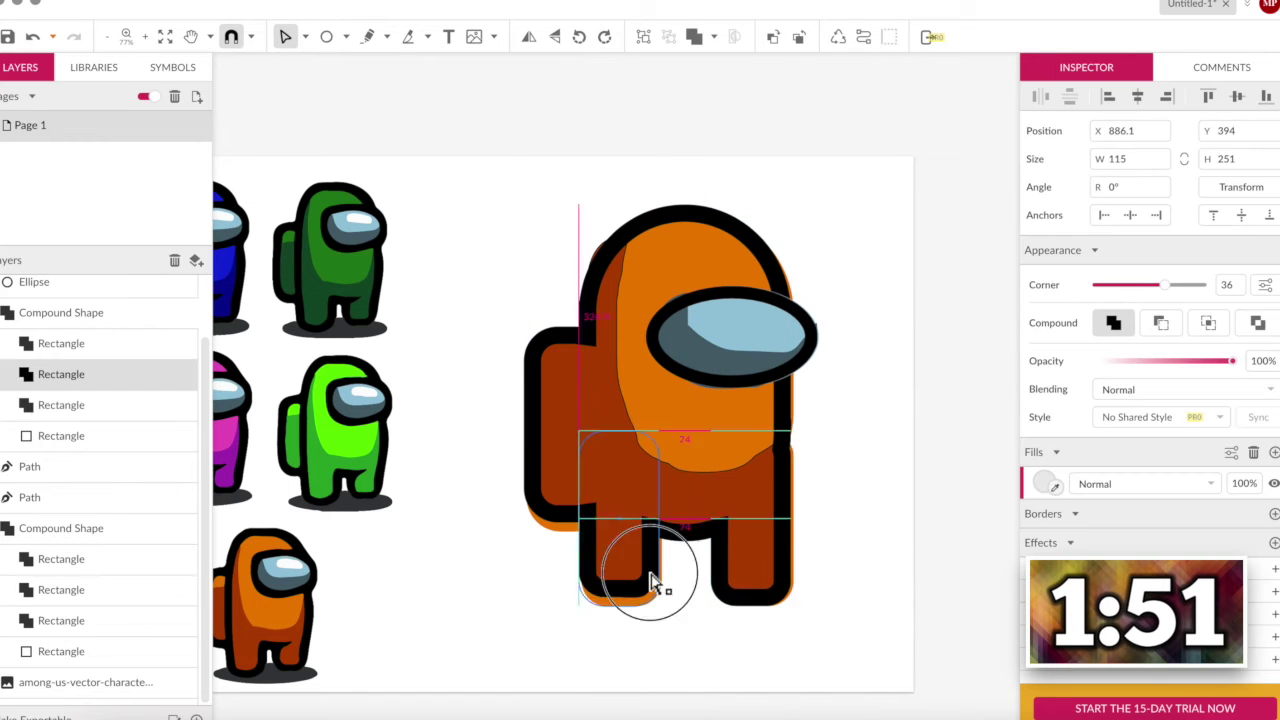
pyautogui.press('Escape')
pyautogui.click(600, 286)
pyautogui.click(346, 37)
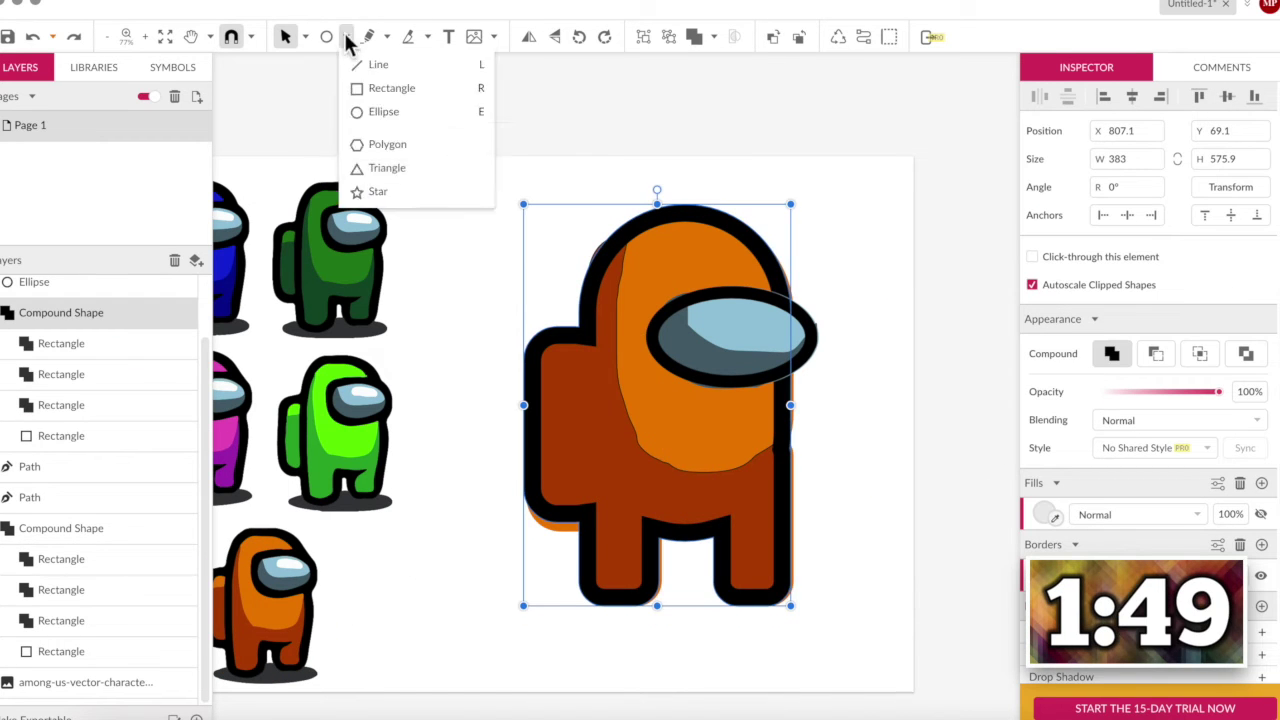
pyautogui.click(372, 62)
pyautogui.click(386, 37)
# Draw a roughly 22-wide freehand stroke down the body's left edge, then select the backpack pieces.
pyautogui.click(431, 121)
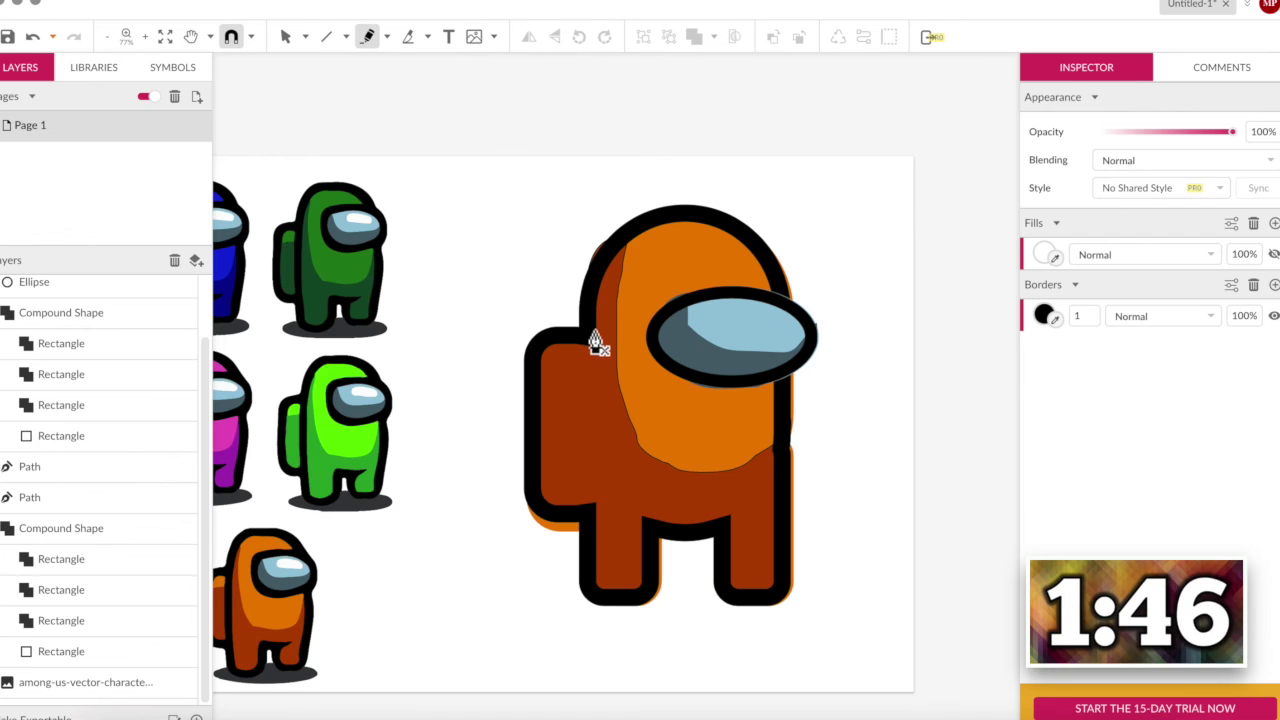
pyautogui.moveTo(592, 343); pyautogui.dragTo(592, 455)
pyautogui.moveTo(591, 520); pyautogui.dragTo(588, 513)
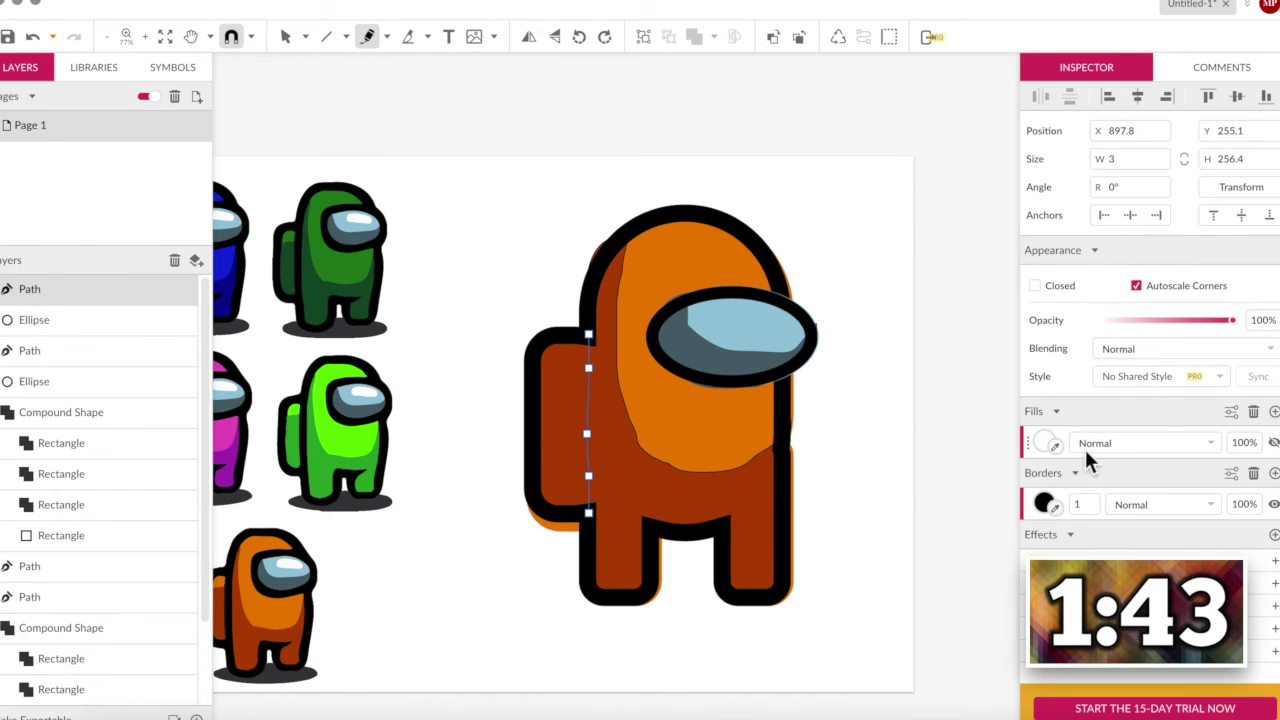
pyautogui.click(1088, 494)
pyautogui.moveTo(1089, 489); pyautogui.dragTo(929, 458)
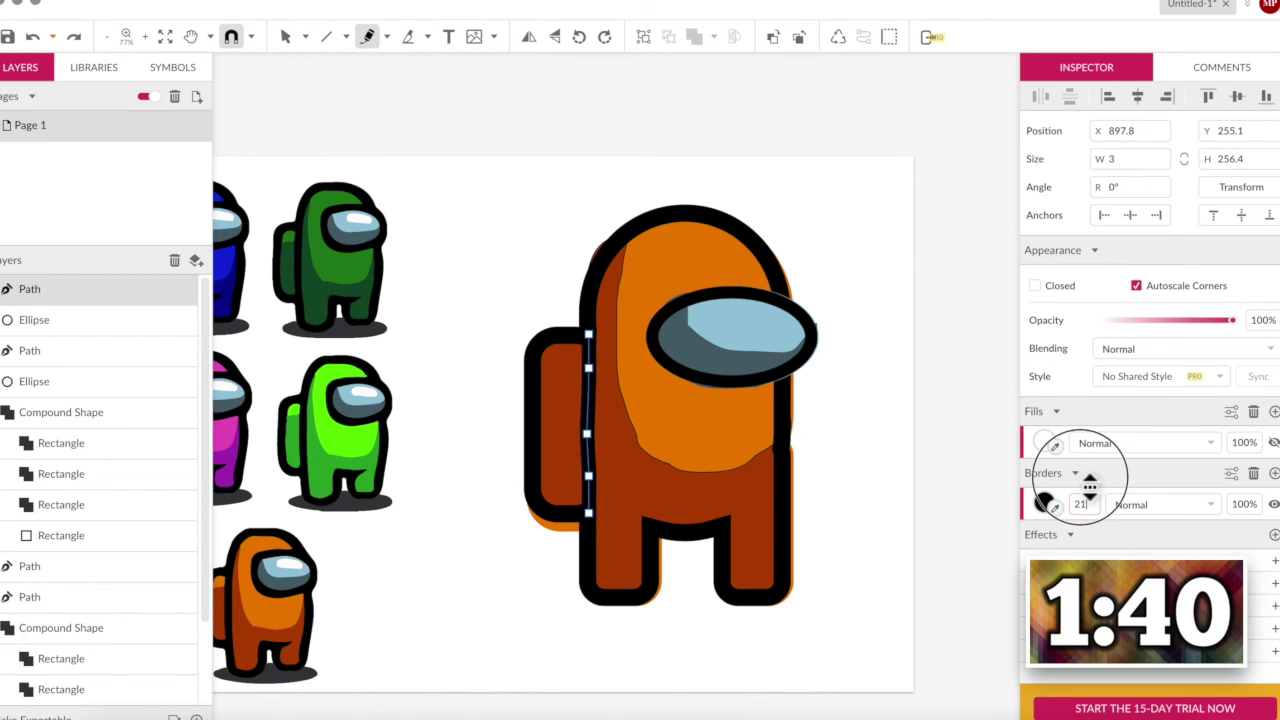
pyautogui.press('Escape')
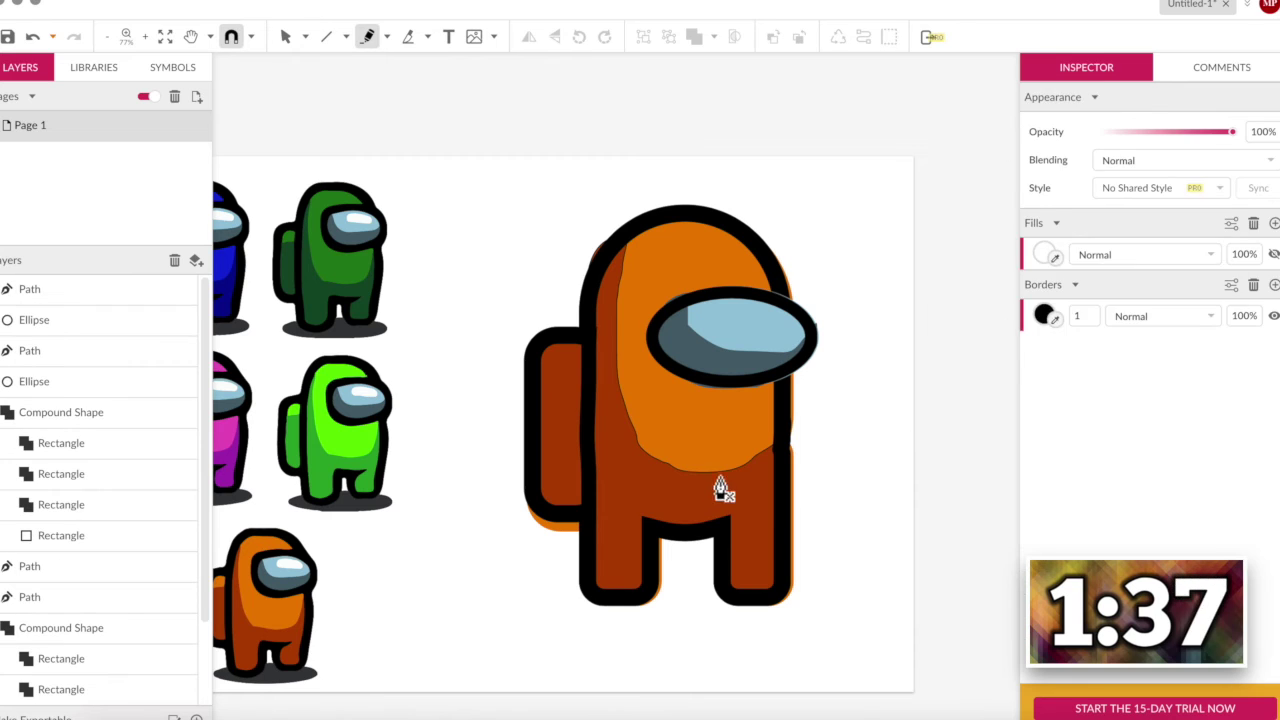
pyautogui.press('v')
pyautogui.click(800, 406)
pyautogui.click(571, 523)
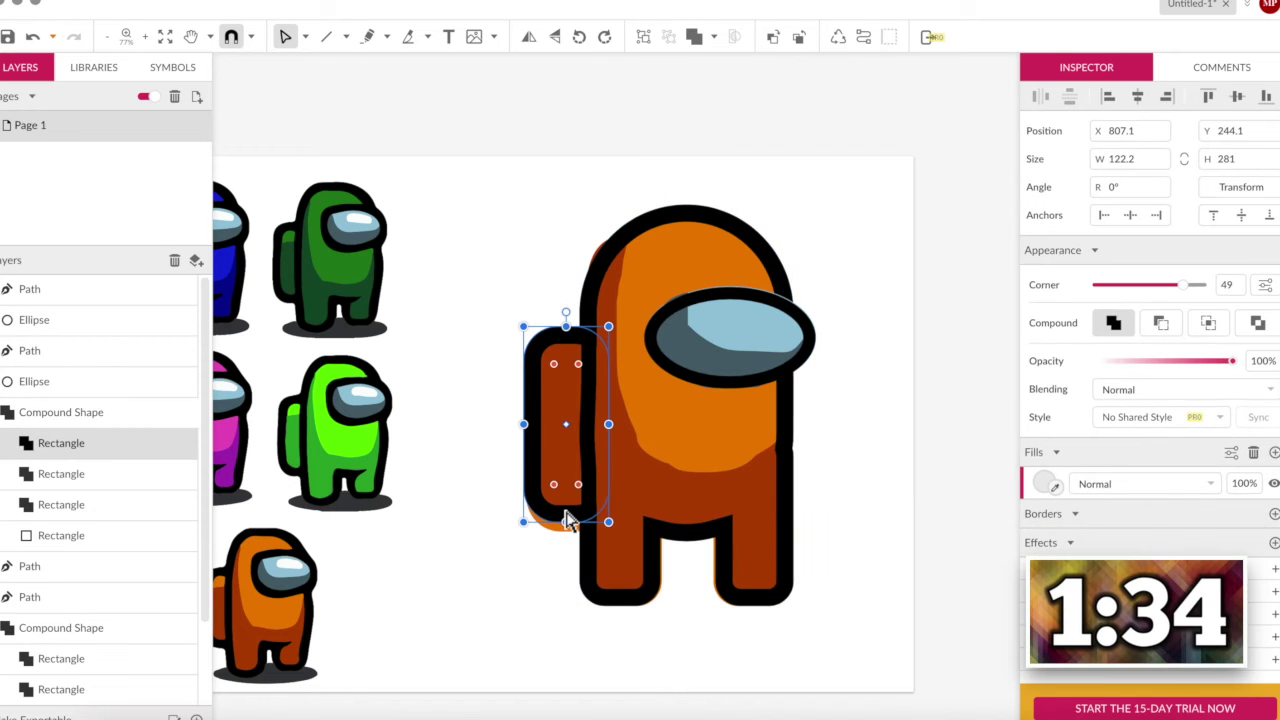
pyautogui.click(580, 523)
pyautogui.click(567, 523)
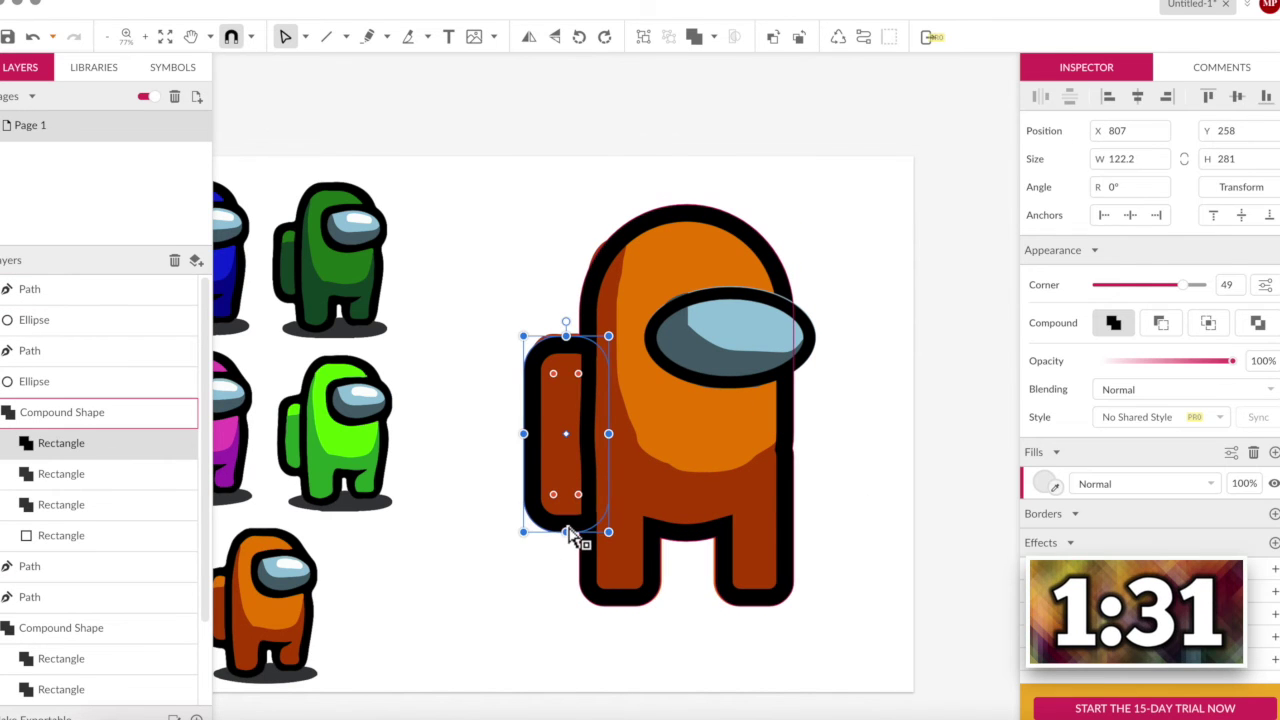
pyautogui.click(474, 551)
# Draw a thick white highlight stroke across the visor with round end caps.
pyautogui.click(386, 46)
pyautogui.press('p')
pyautogui.click(720, 327)
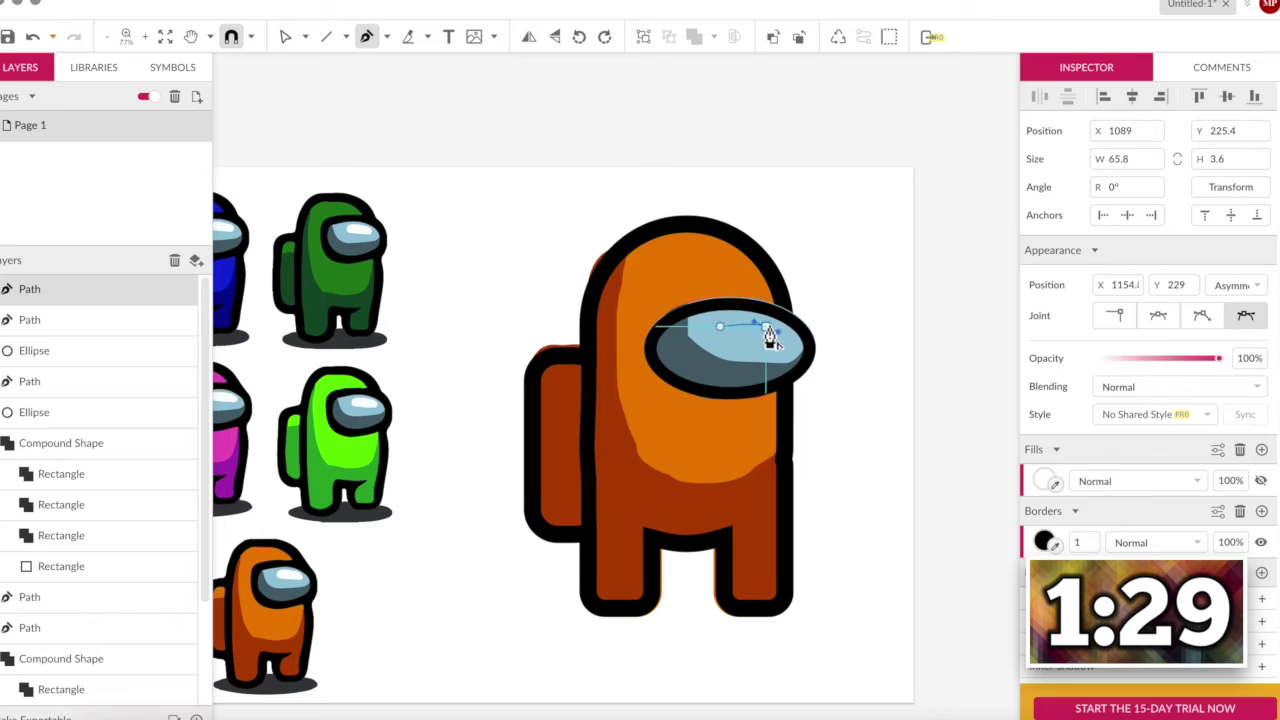
pyautogui.click(305, 37)
pyautogui.click(345, 63)
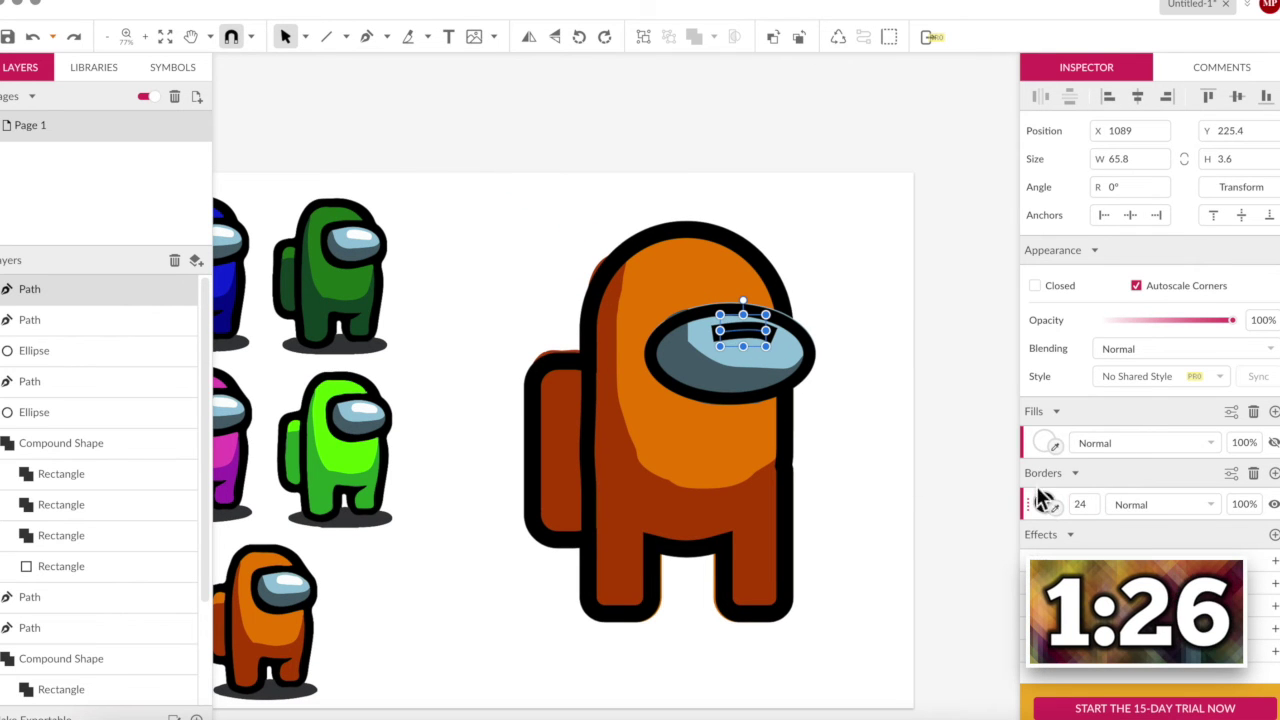
pyautogui.click(1044, 504)
pyautogui.click(976, 468)
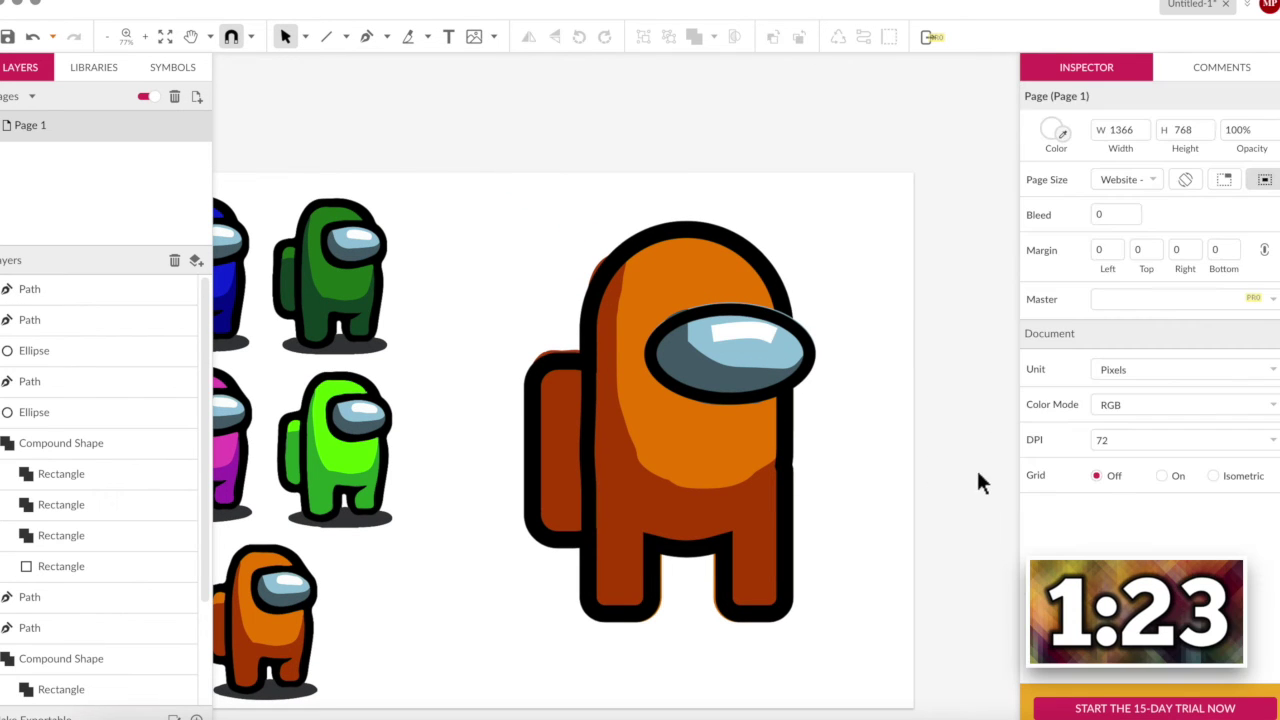
pyautogui.click(753, 336)
pyautogui.click(1229, 475)
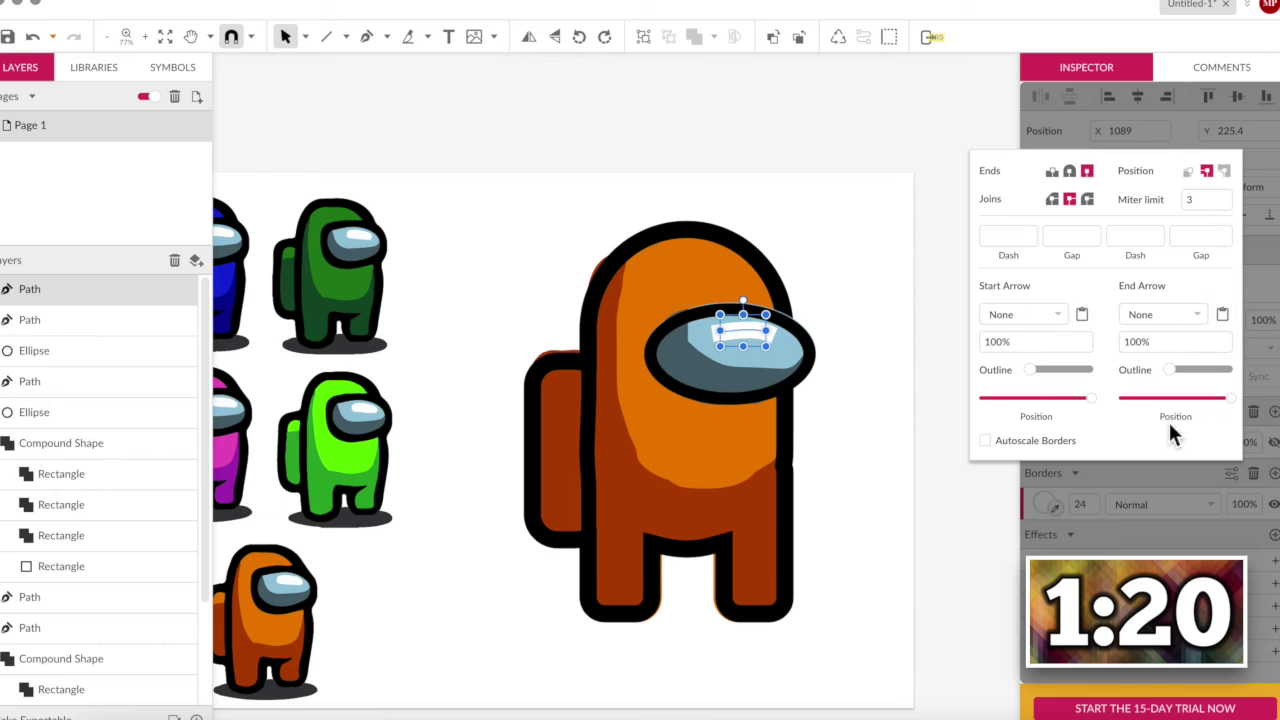
pyautogui.click(1070, 172)
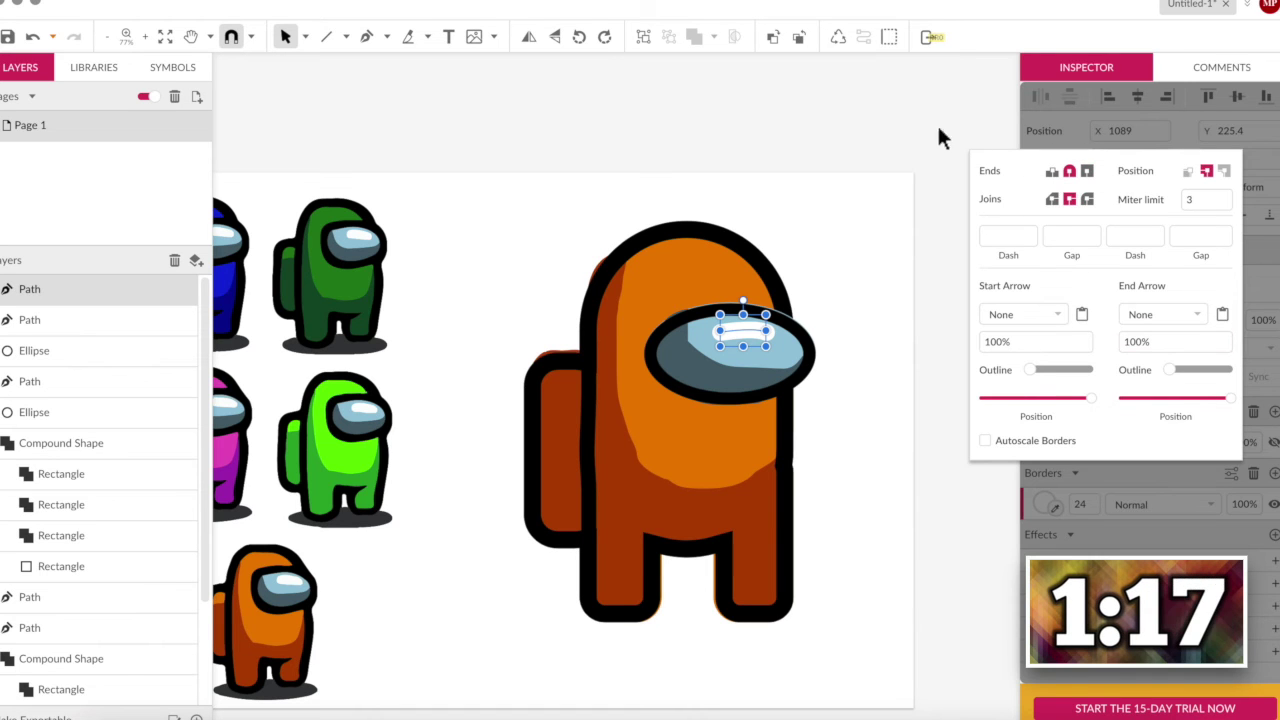
pyautogui.click(930, 120)
# Realign the black backpack outline, nudge the body path up, and draw an ellipse at the feet.
pyautogui.click(571, 417)
pyautogui.moveTo(571, 417); pyautogui.dragTo(484, 417)
pyautogui.click(566, 528)
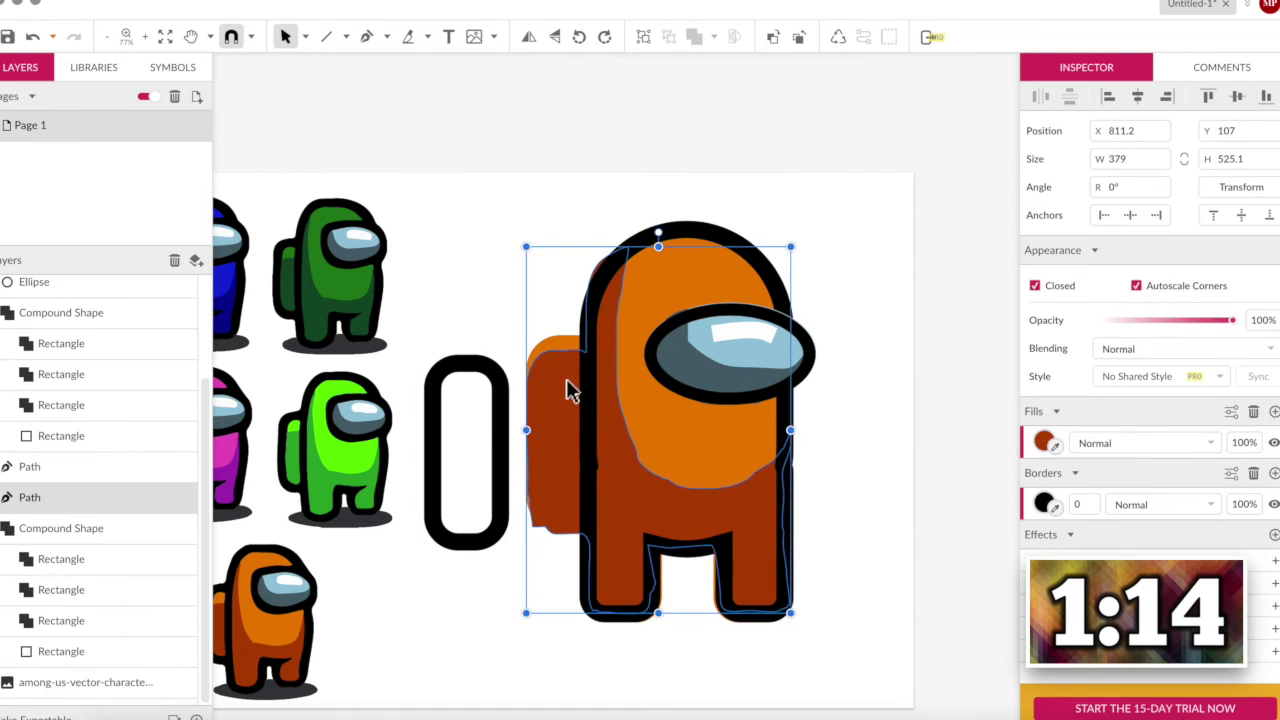
pyautogui.click(486, 371)
pyautogui.hotkey('ctrl', 'z')
pyautogui.moveTo(695, 557); pyautogui.dragTo(695, 550)
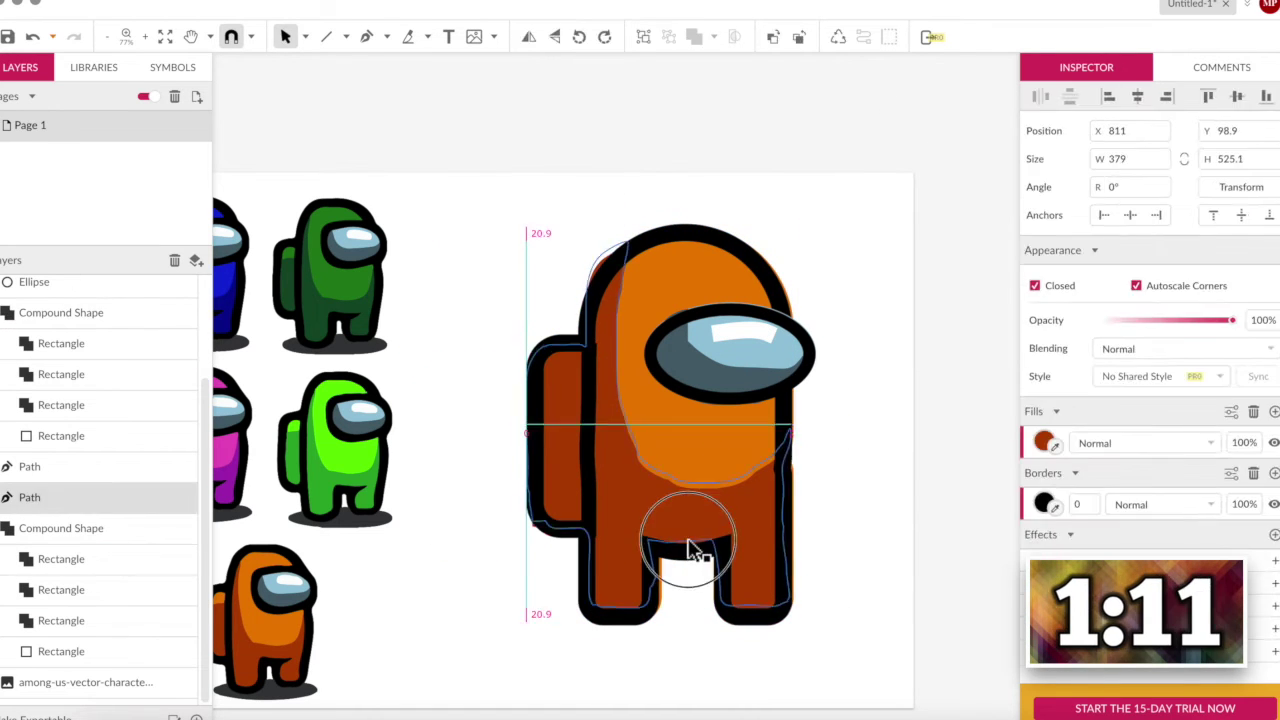
pyautogui.press('e')
pyautogui.moveTo(491, 593); pyautogui.dragTo(718, 601)
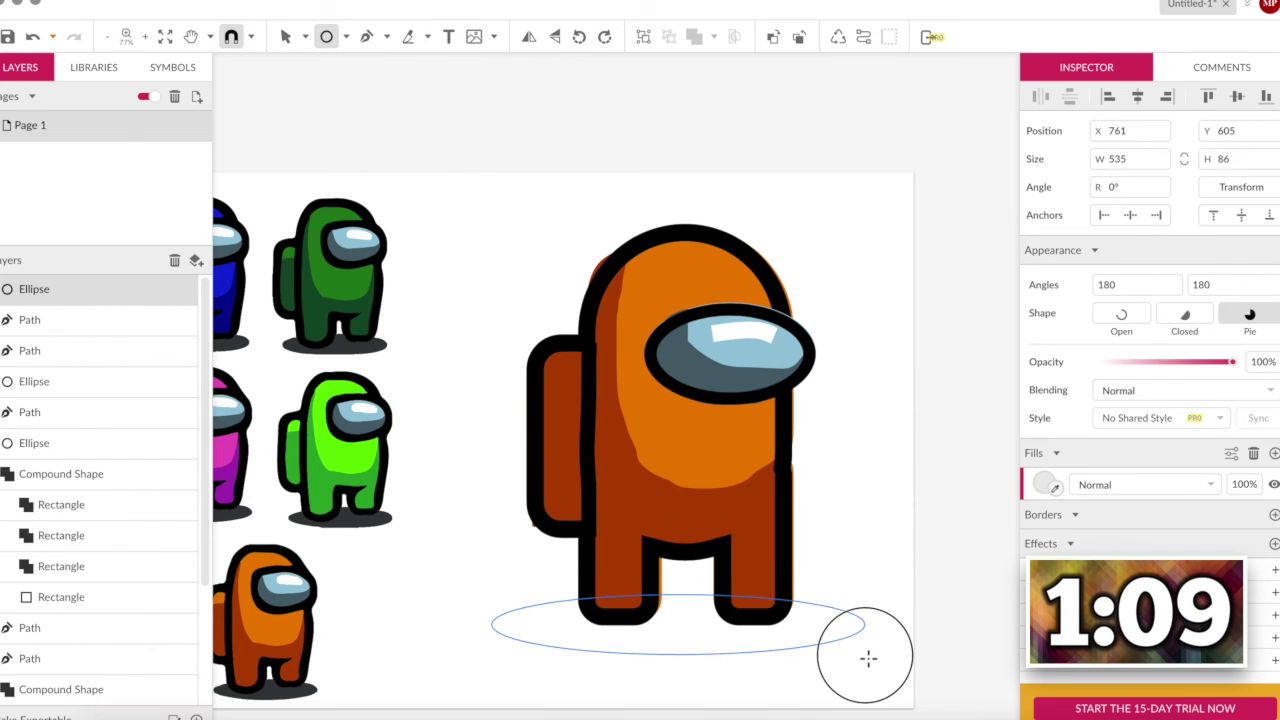
# Stretch the shadow ellipse slightly taller, fill it dark grey, and send it behind the crewmate.
pyautogui.moveTo(868, 657); pyautogui.dragTo(866, 668)
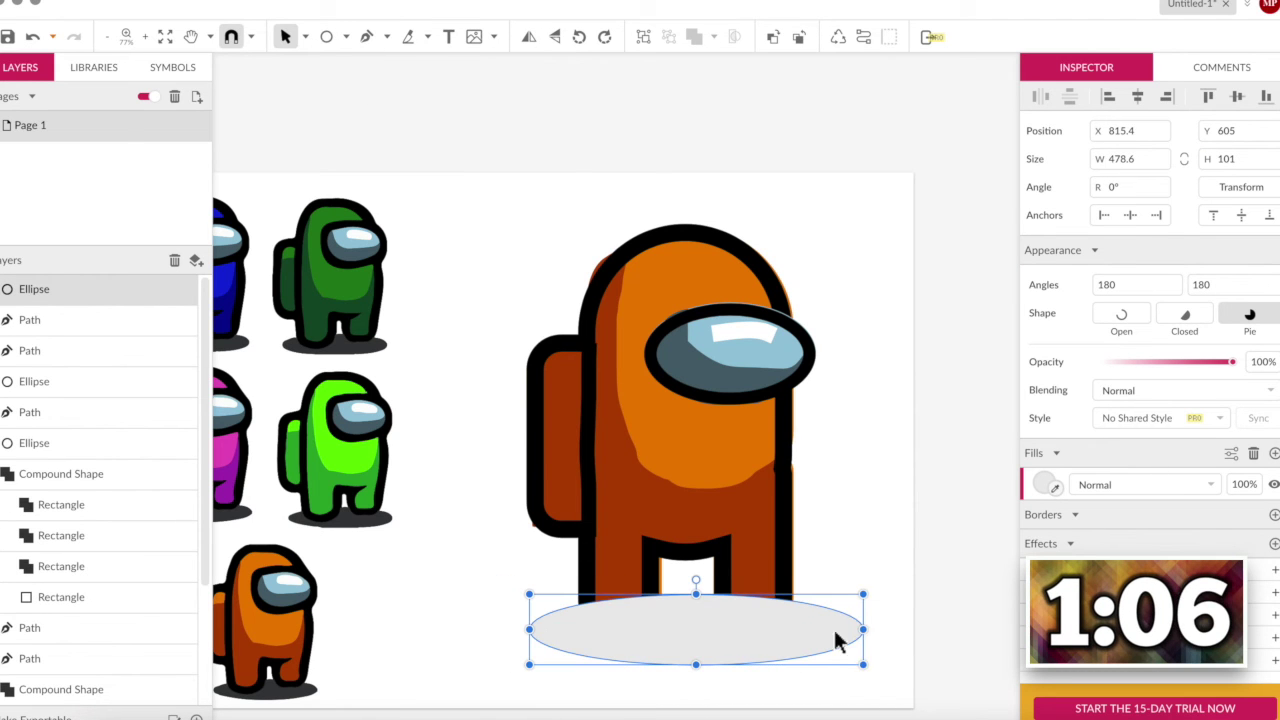
pyautogui.click(1058, 490)
pyautogui.click(286, 690)
pyautogui.rightClick(778, 618)
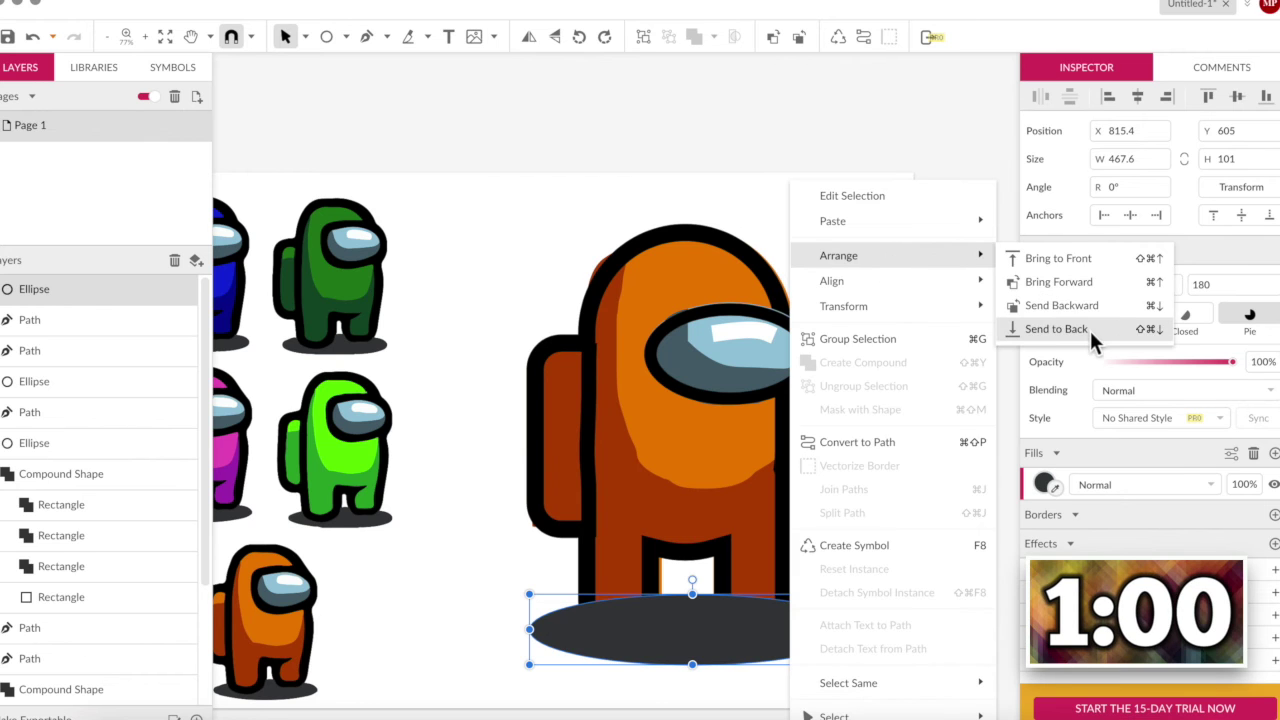
pyautogui.click(1014, 329)
# Check the crewmate's parts, including the orange body compound shape's paths, then deselect.
pyautogui.scroll(3, 660, 598)
pyautogui.click(751, 508)
pyautogui.scroll(-2, 533, 553)
pyautogui.click(533, 553)
pyautogui.scroll(3, 533, 553)
pyautogui.click(523, 400)
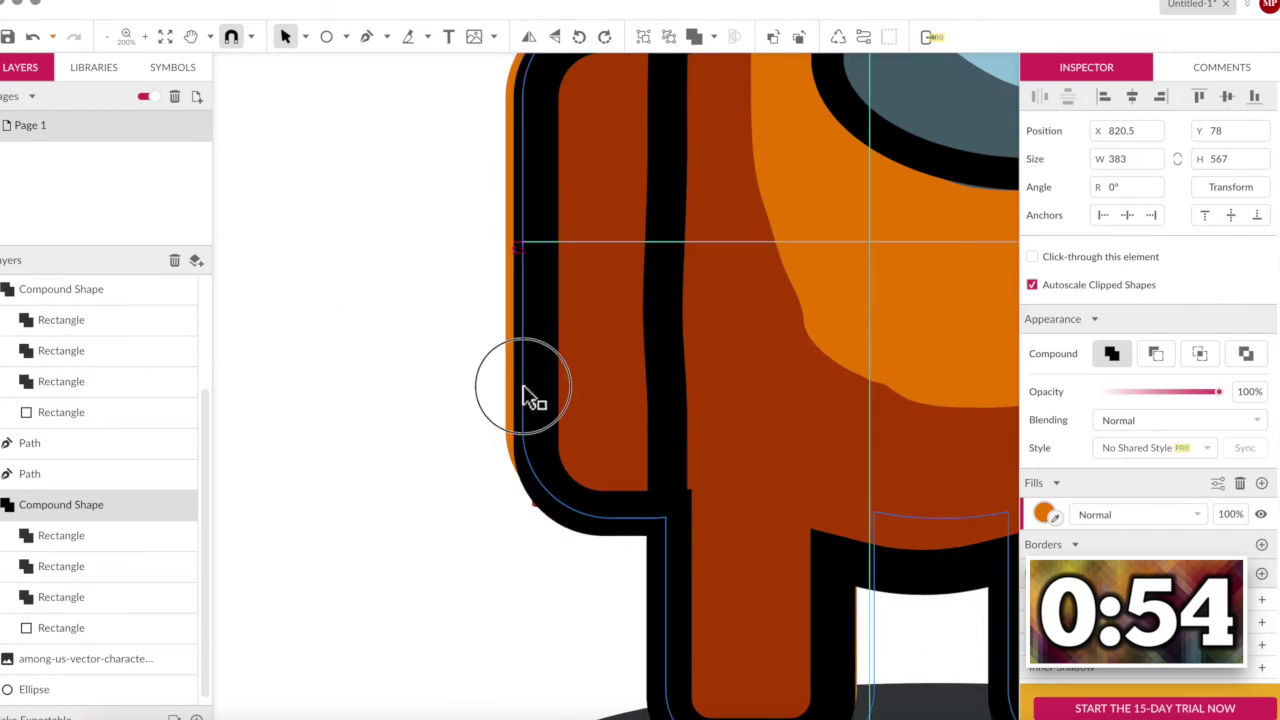
pyautogui.click(760, 537)
pyautogui.scroll(-3, 733, 310)
pyautogui.click(733, 310)
pyautogui.click(728, 307)
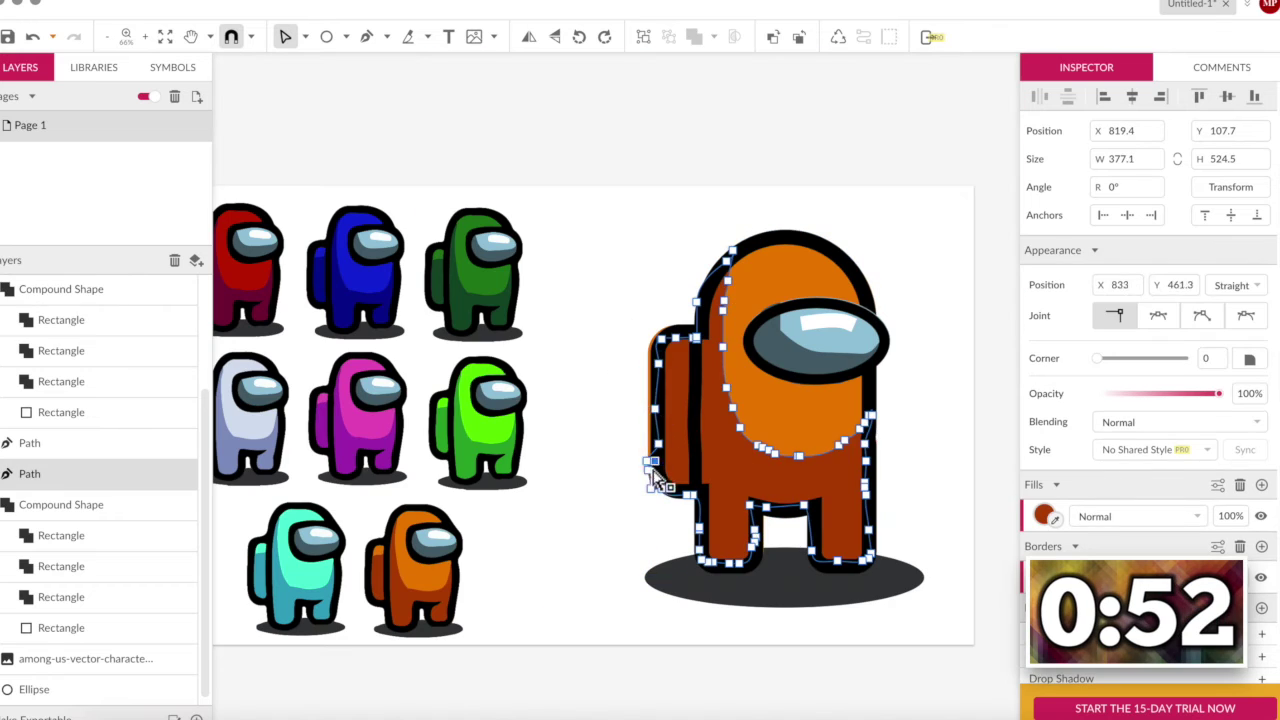
pyautogui.click(700, 423)
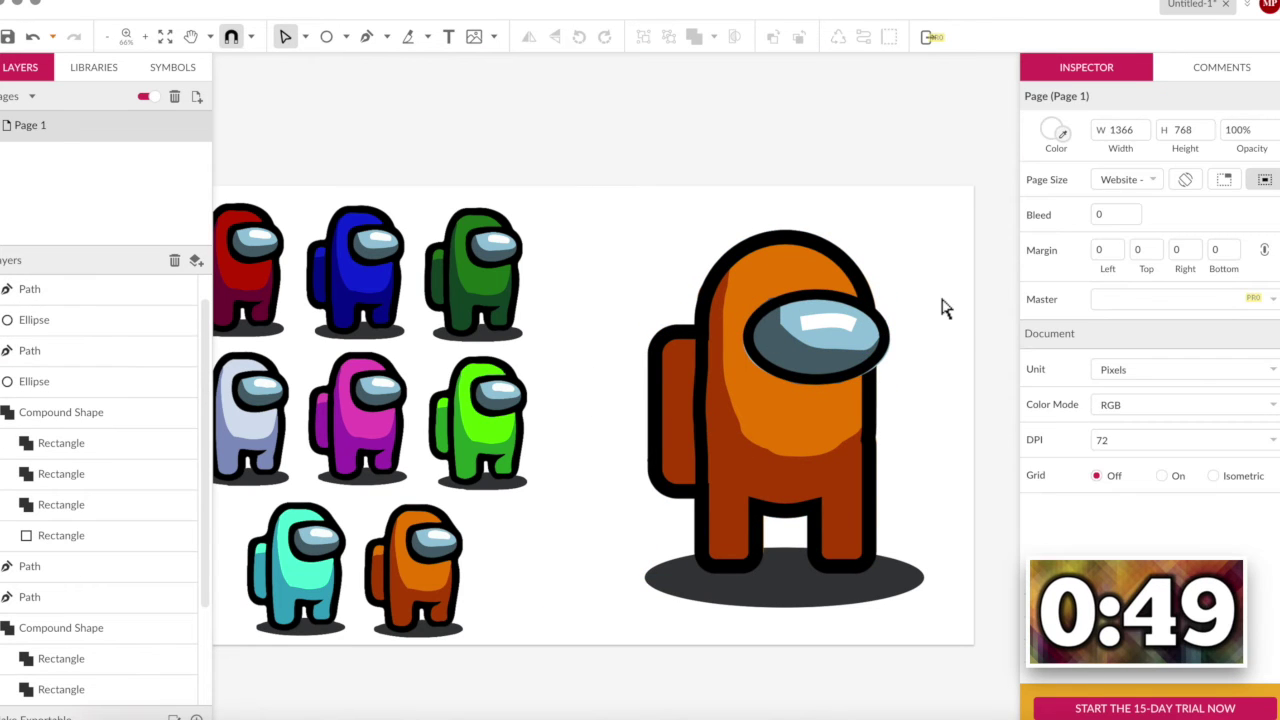
# Check the crewmate's leg rectangles one by one, then clear the selection.
pyautogui.click(823, 540)
pyautogui.click(786, 528)
pyautogui.rightClick(755, 520)
pyautogui.click(764, 528)
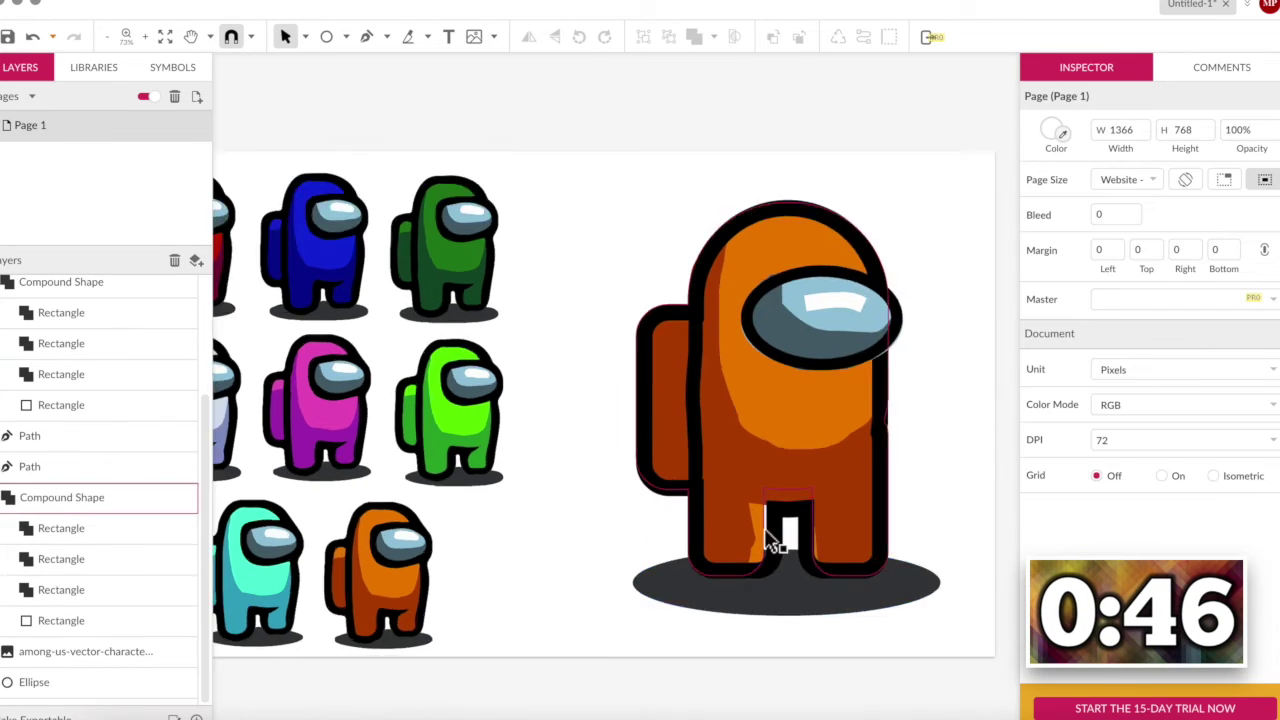
pyautogui.scroll(3, 734, 309)
pyautogui.click(734, 309)
pyautogui.click(749, 563)
pyautogui.click(925, 533)
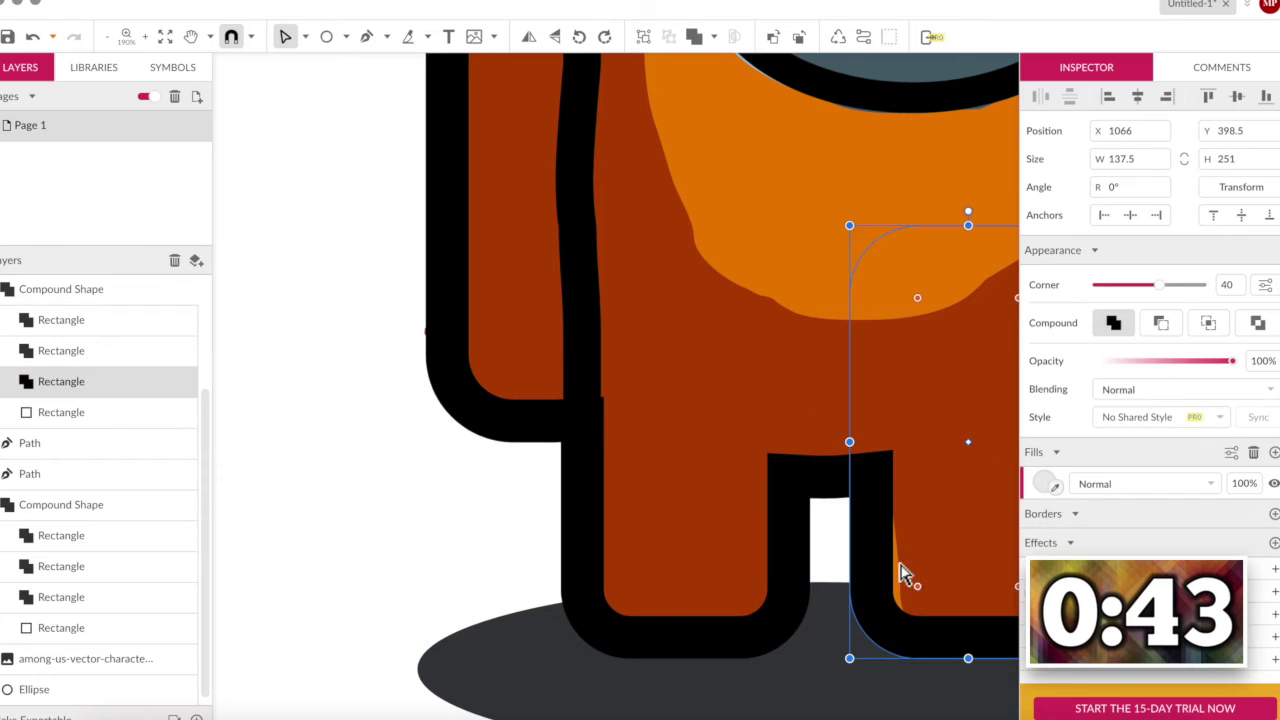
pyautogui.scroll(-5, 938, 520)
pyautogui.click(938, 517)
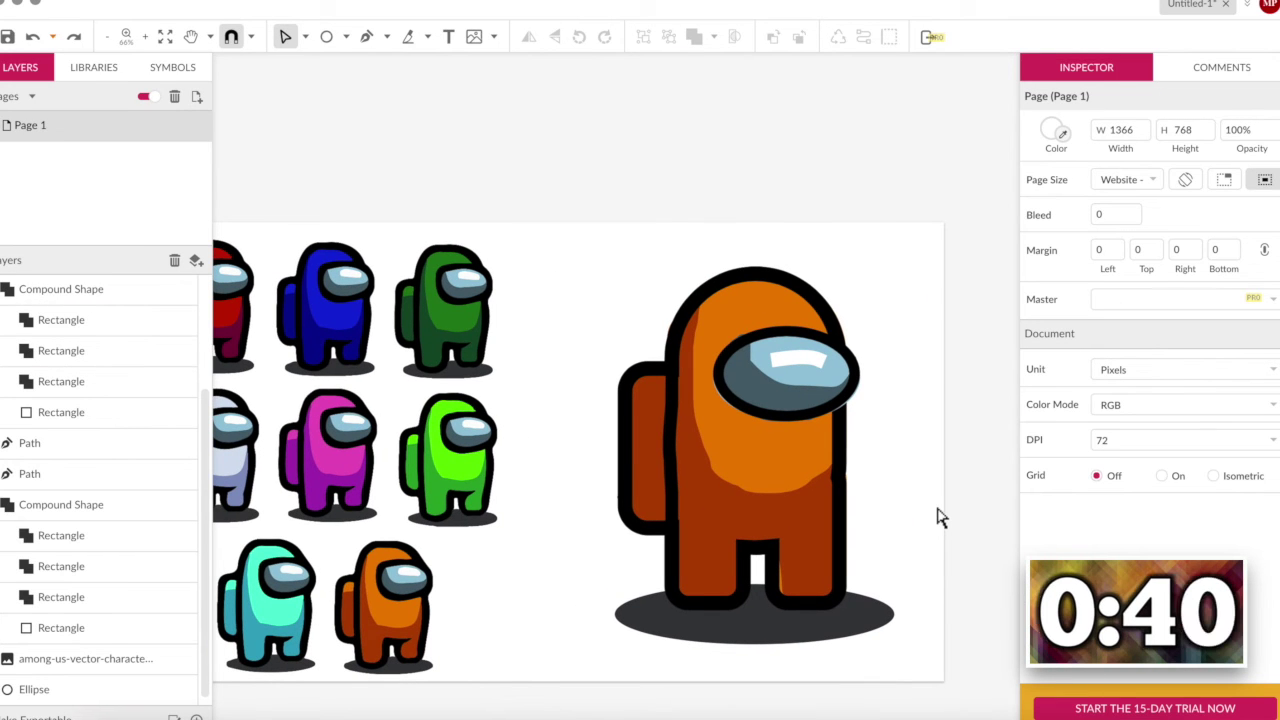
pyautogui.scroll(-2, 938, 517)
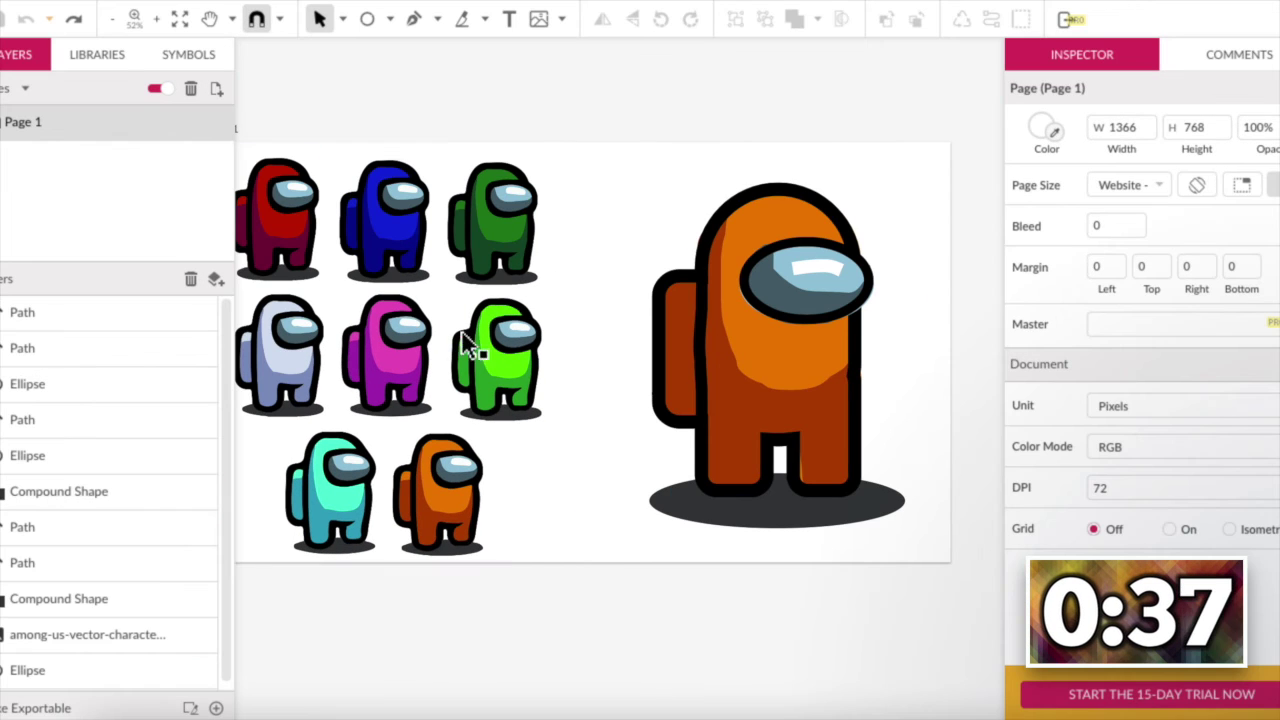
# Delete the reference character sheet and narrow Page 1 to 695 wide.
pyautogui.click(495, 345)
pyautogui.press('Delete')
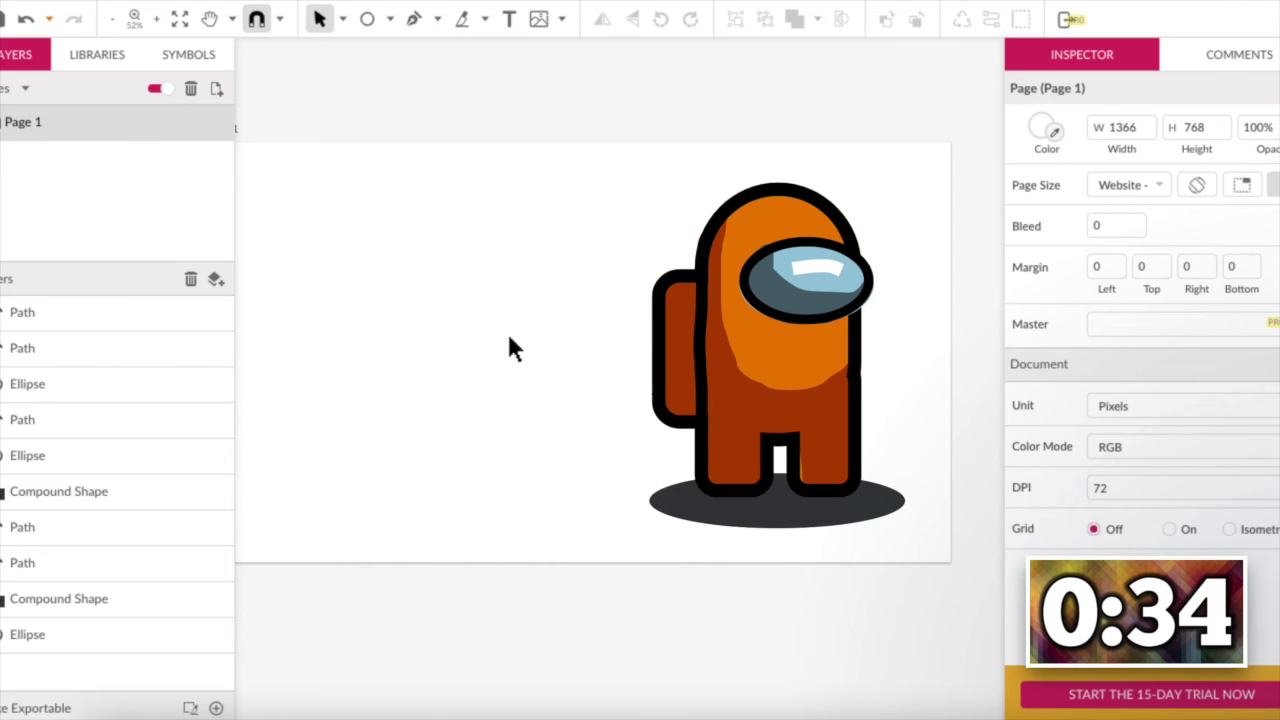
pyautogui.hscroll(-2, 506, 340)
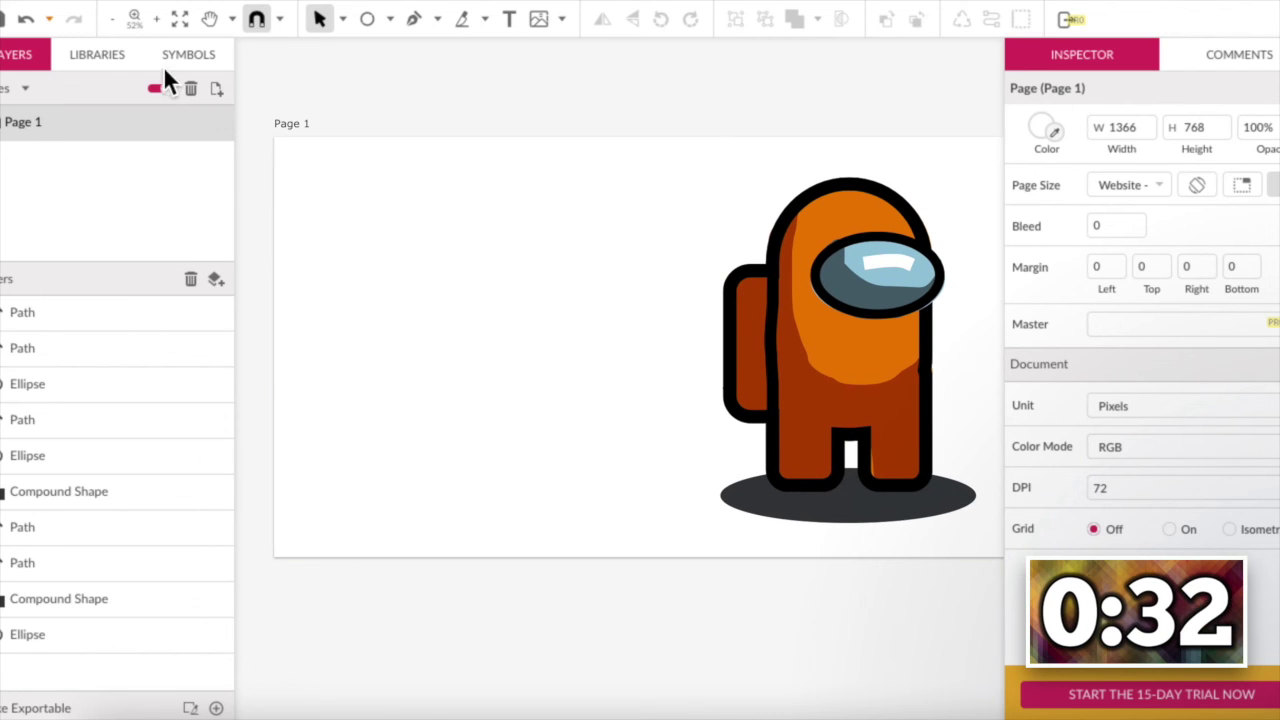
pyautogui.click(27, 124)
pyautogui.moveTo(250, 383); pyautogui.dragTo(617, 368)
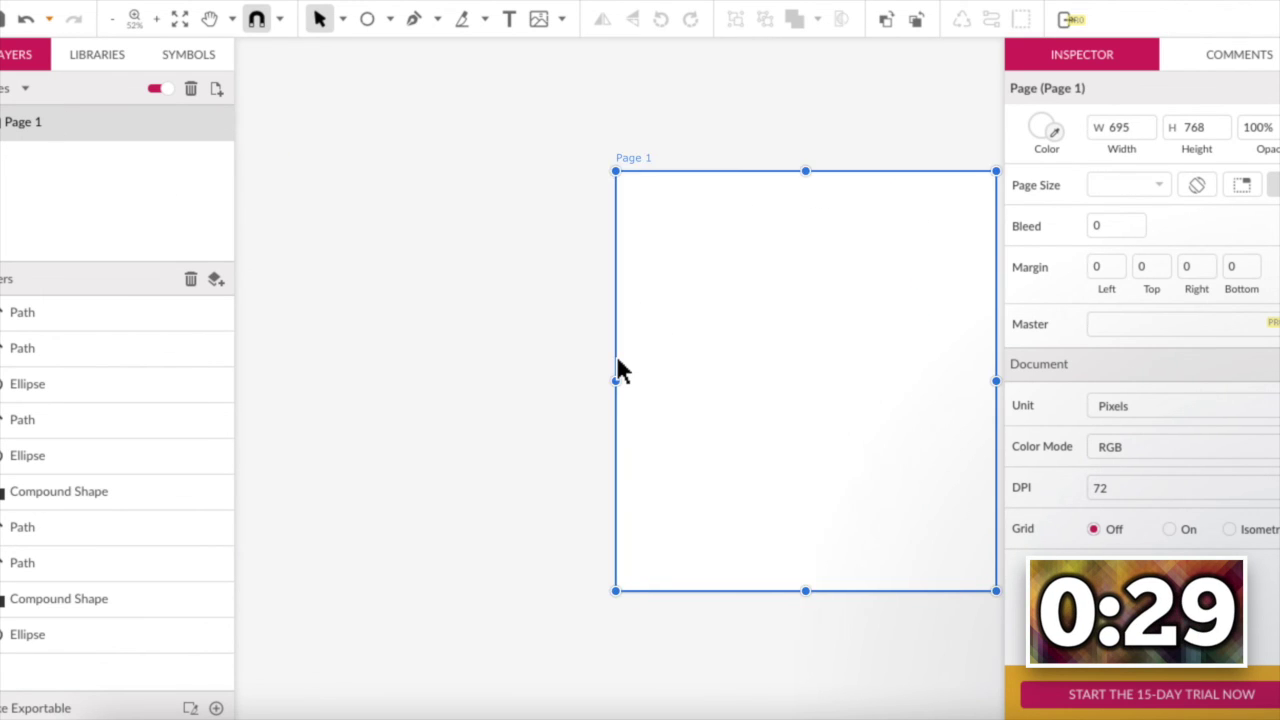
pyautogui.click(660, 122)
# Move the whole crewmate onto the narrowed page and position it there.
pyautogui.hotkey('ctrl', 'a')
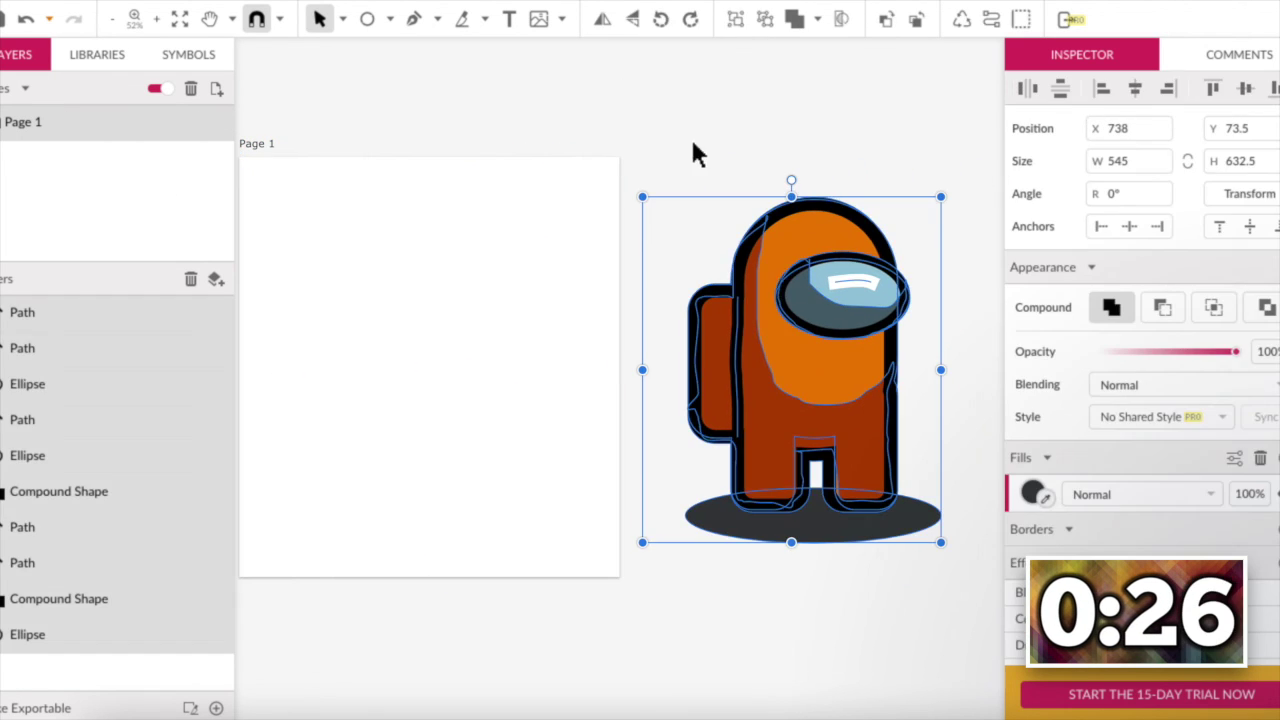
pyautogui.moveTo(826, 383); pyautogui.dragTo(420, 370)
pyautogui.moveTo(551, 363); pyautogui.dragTo(583, 356)
# Set Page 1's background colour opacity to 0% so the page is transparent.
pyautogui.click(855, 343)
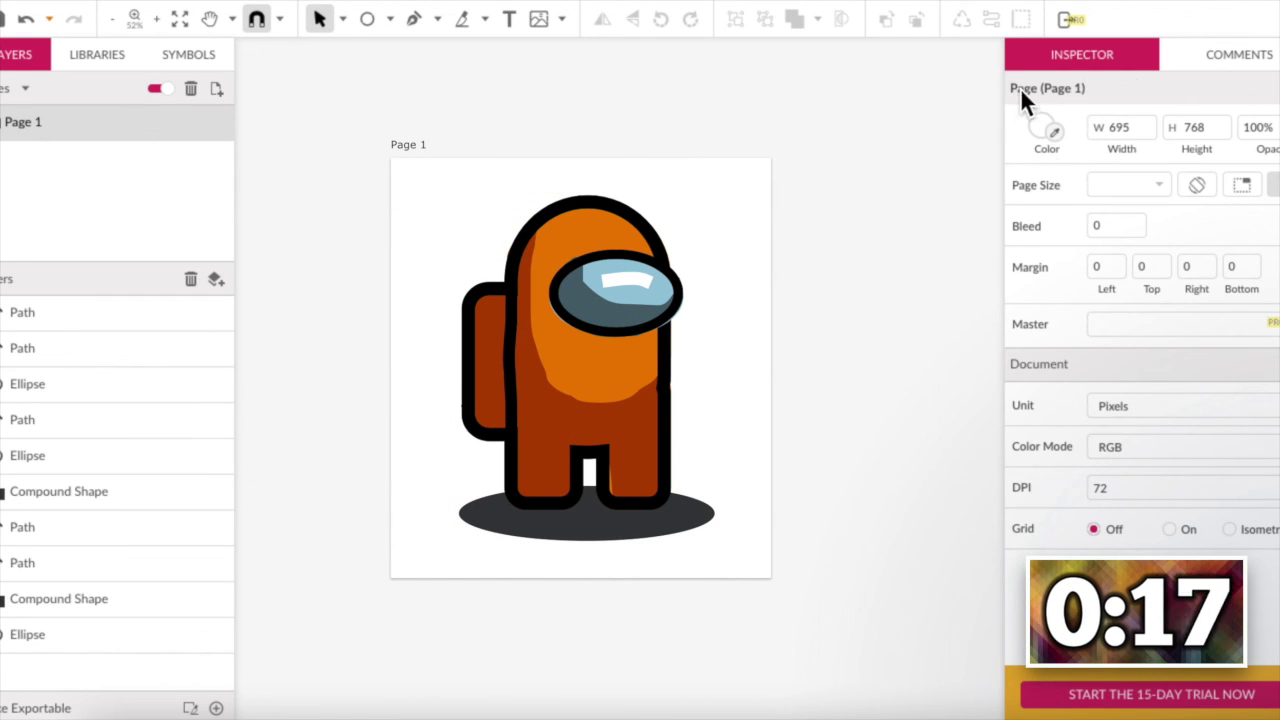
pyautogui.click(1040, 128)
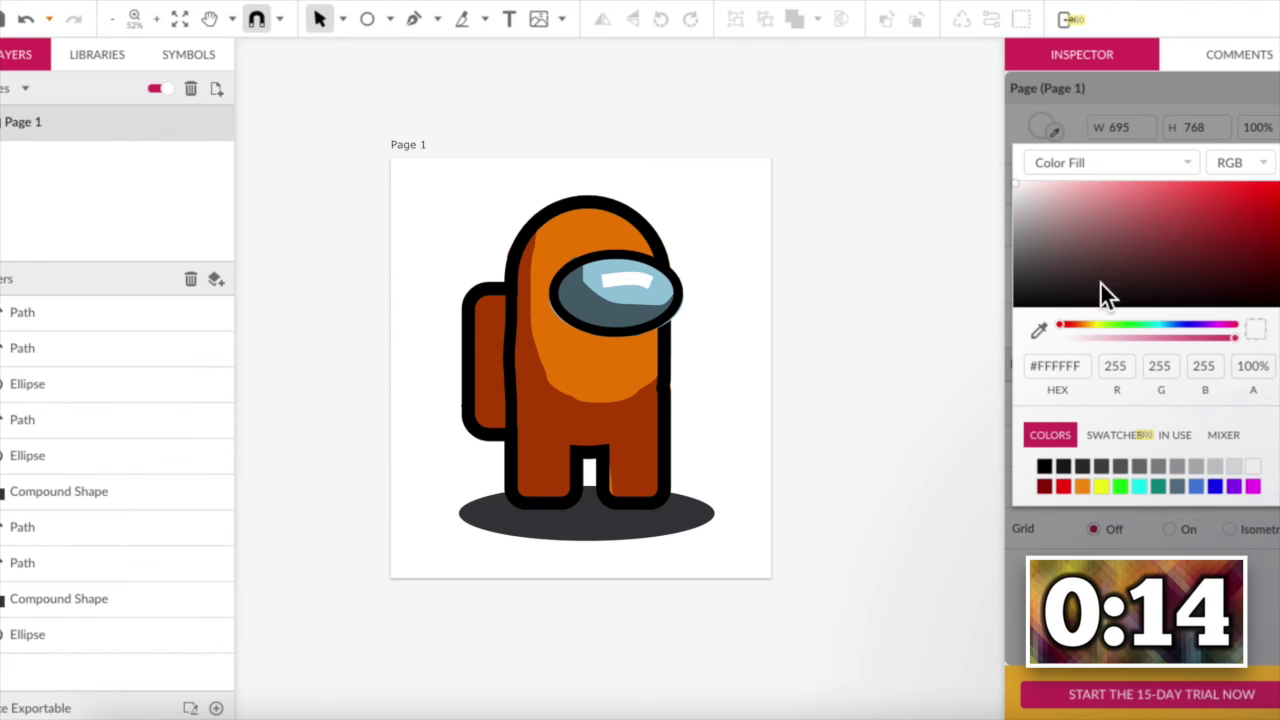
pyautogui.click(1235, 338)
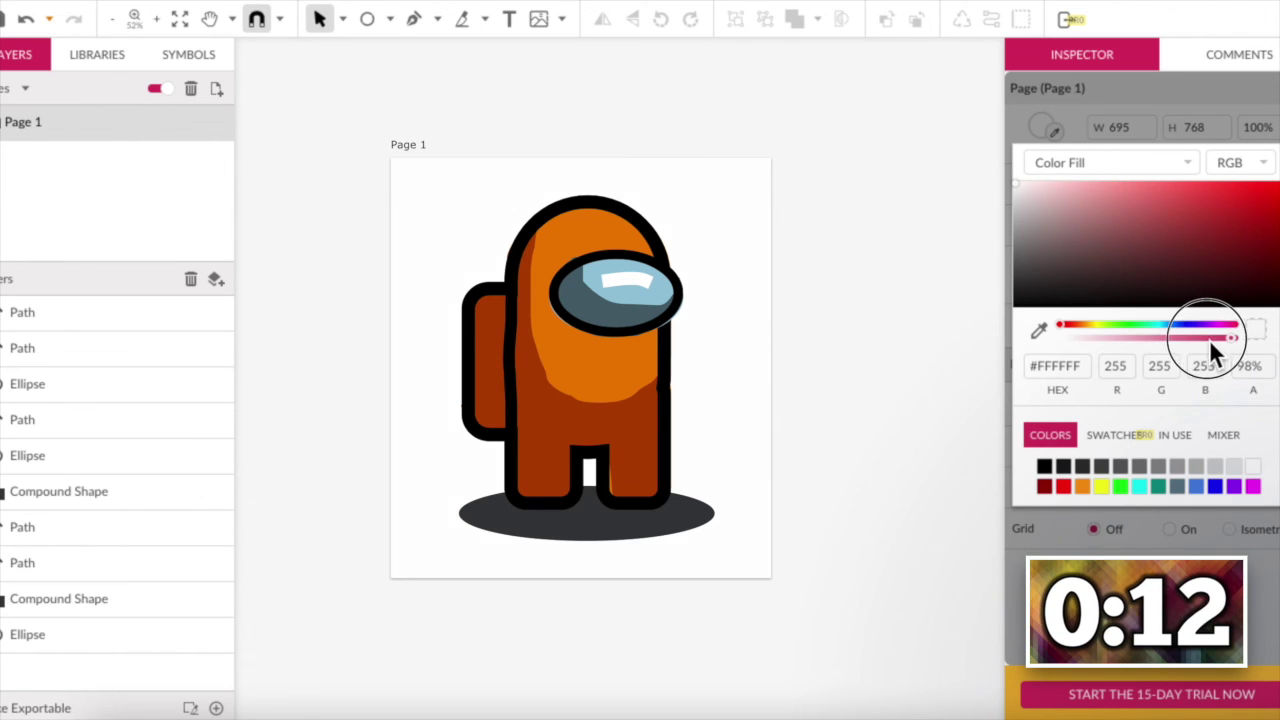
pyautogui.moveTo(1209, 339); pyautogui.dragTo(1062, 338)
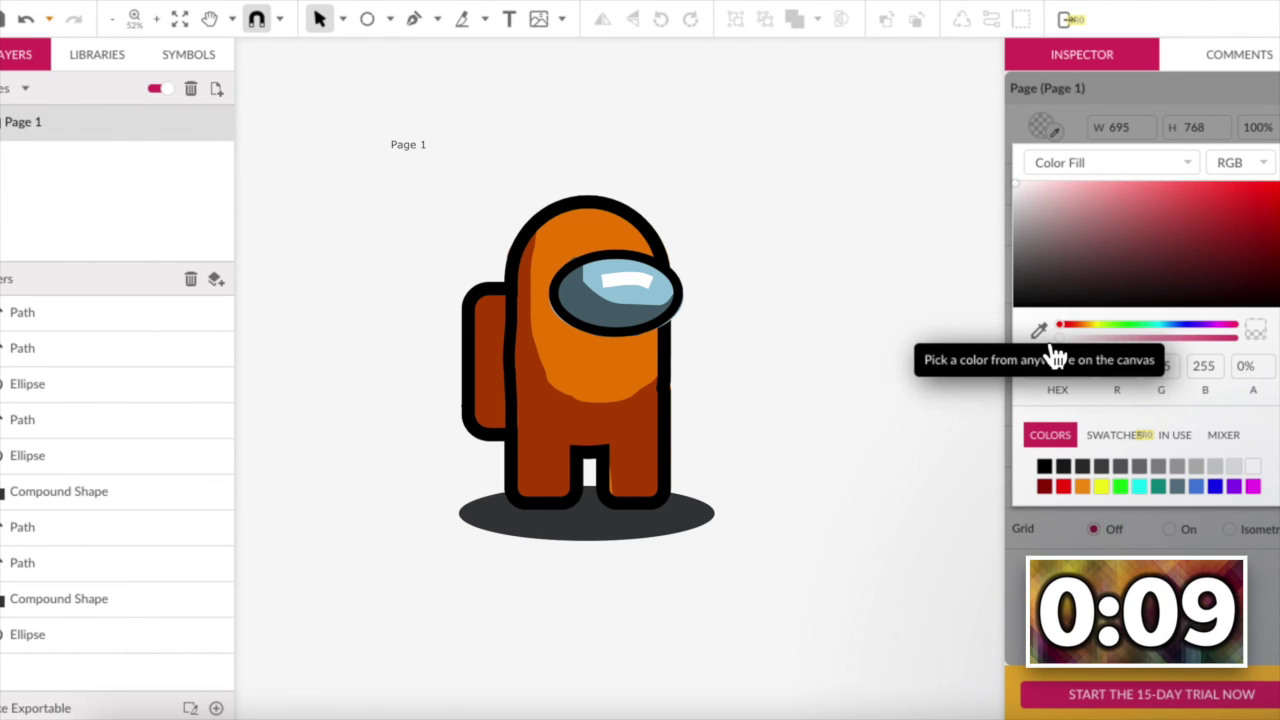
pyautogui.click(845, 330)
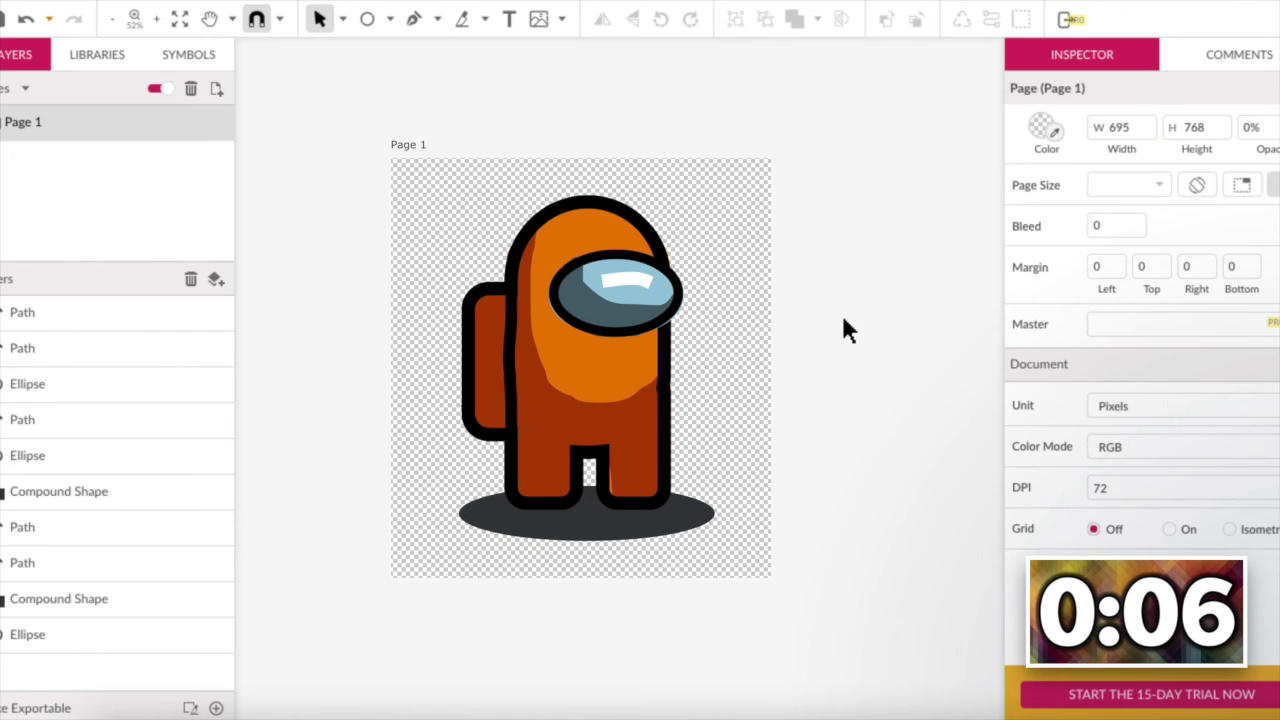